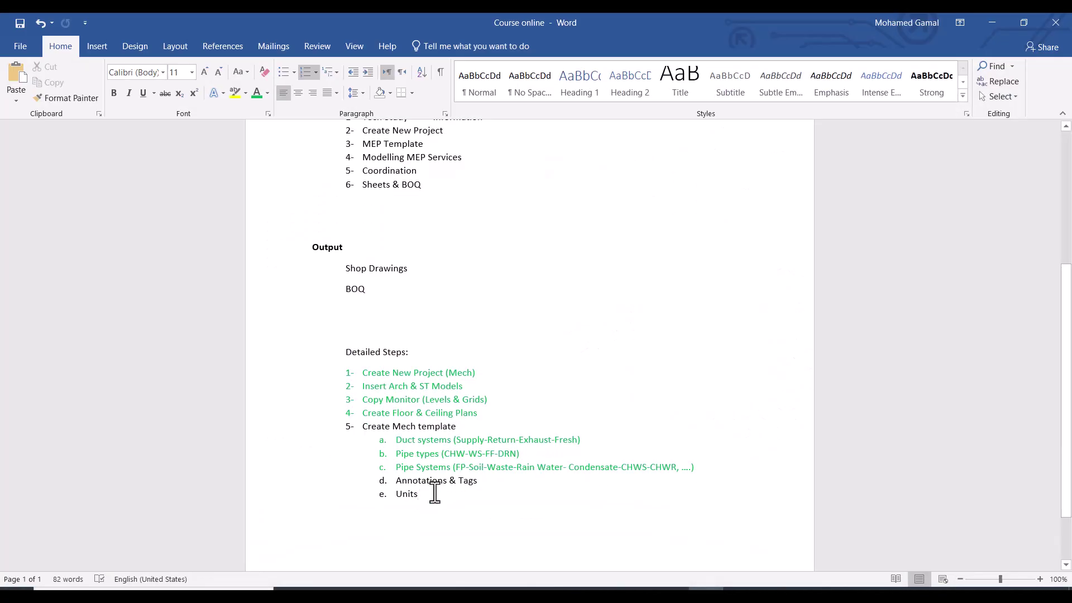
Inspect the upper blue duct on the Ground Floor plan, then deselect it.
{"action": "left_click_drag", "start_coordinate": [426, 495], "coordinate": [384, 485]}
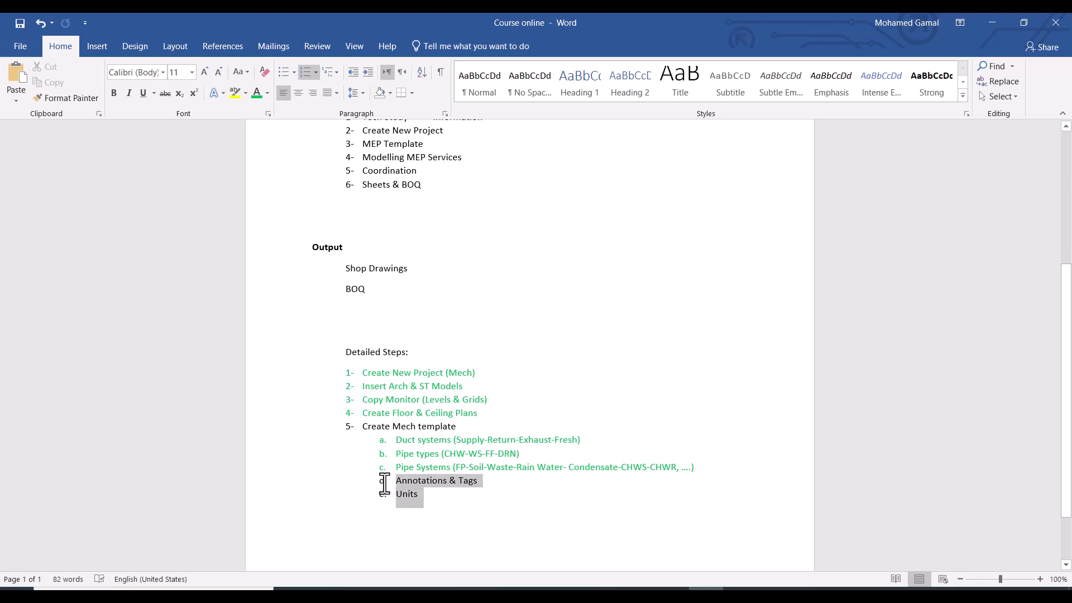
{"action": "left_click", "coordinate": [430, 504]}
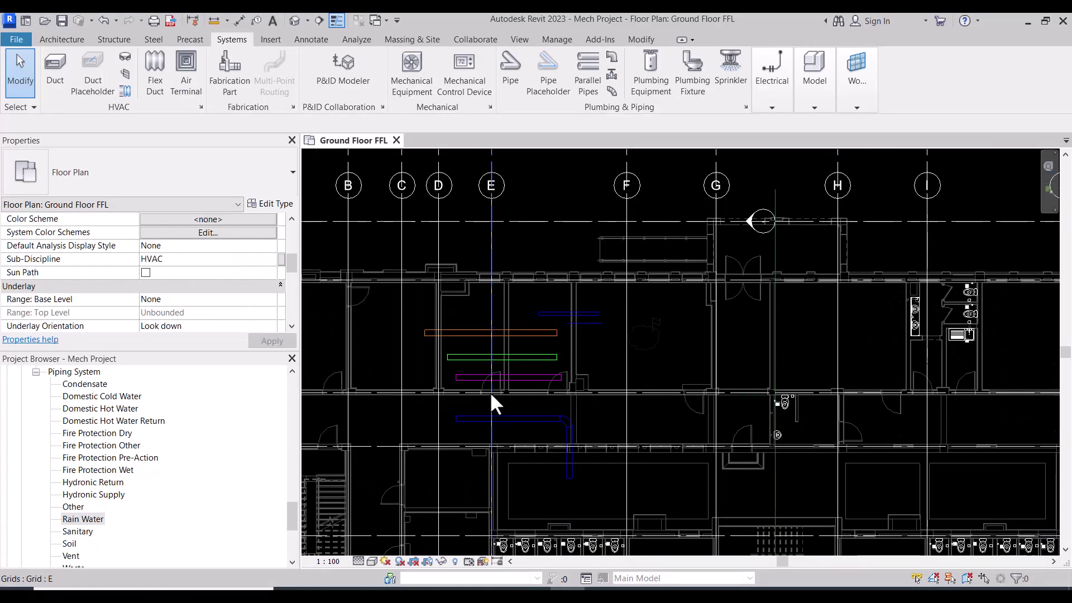
{"action": "scroll", "coordinate": [492, 394], "scroll_direction": "up", "scroll_amount": 2}
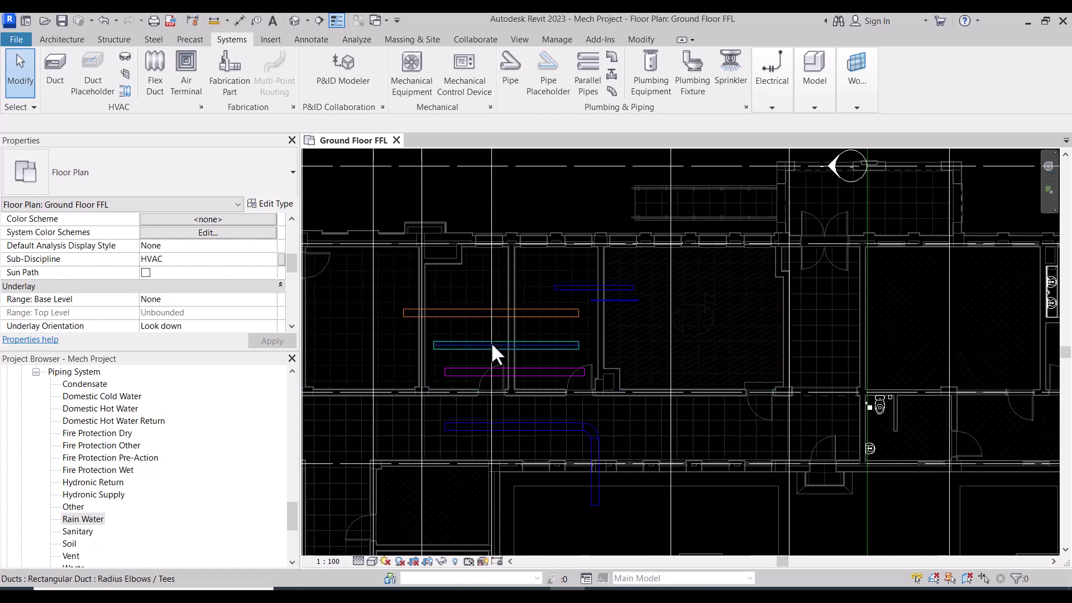
{"action": "scroll", "coordinate": [492, 345], "scroll_direction": "up", "scroll_amount": 2}
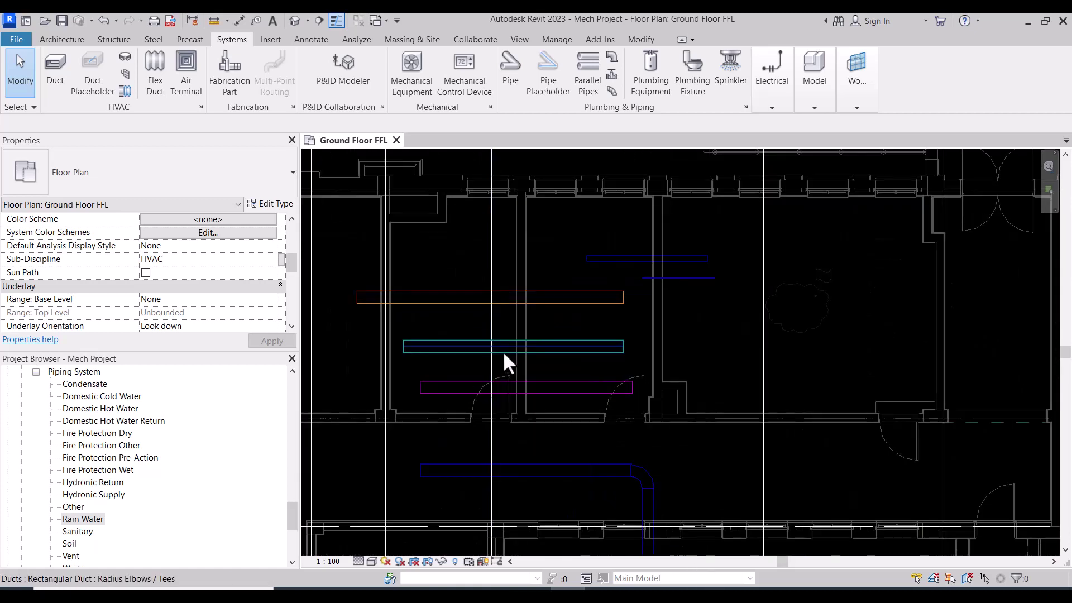
{"action": "left_click", "coordinate": [529, 323]}
{"action": "key", "text": "Escape"}
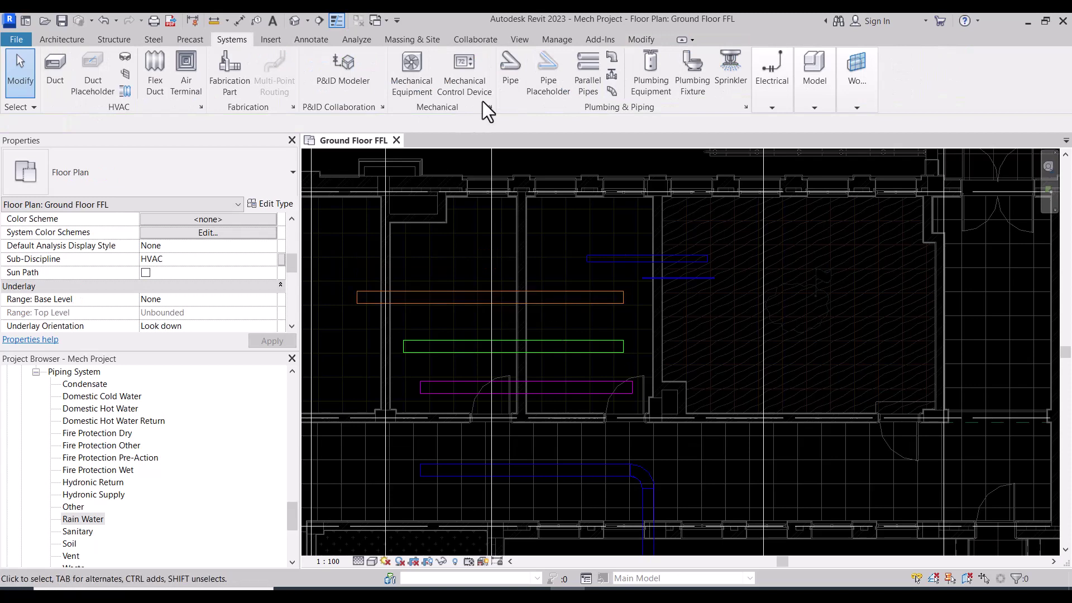
{"action": "type", "text": "D"}
Start a pipe to browse the available pipe types, then cancel it.
{"action": "left_click", "coordinate": [510, 67]}
{"action": "left_click", "coordinate": [173, 166]}
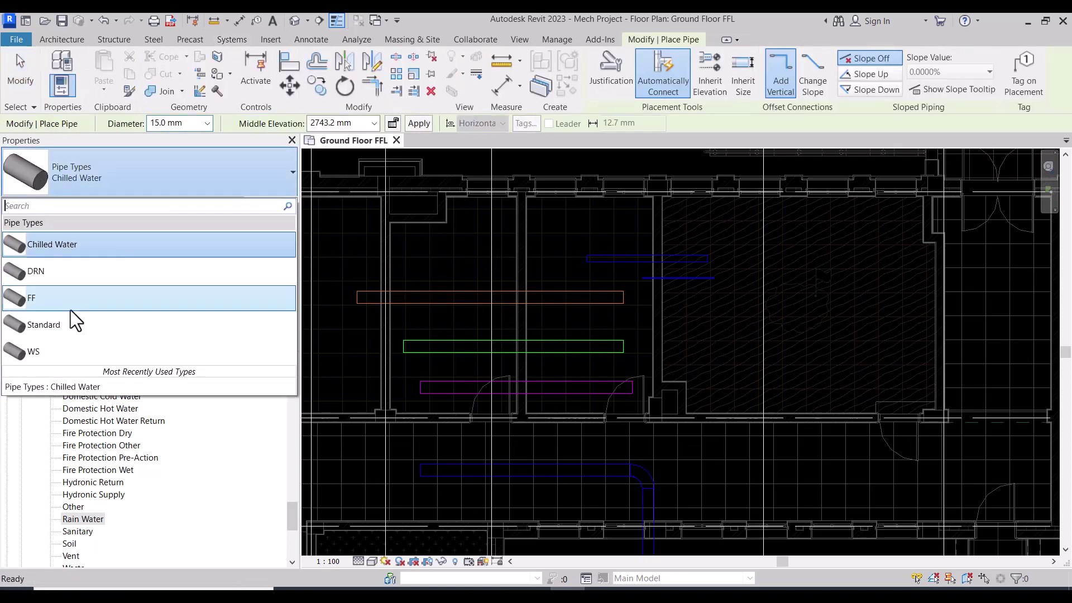
{"action": "key", "text": "Escape"}
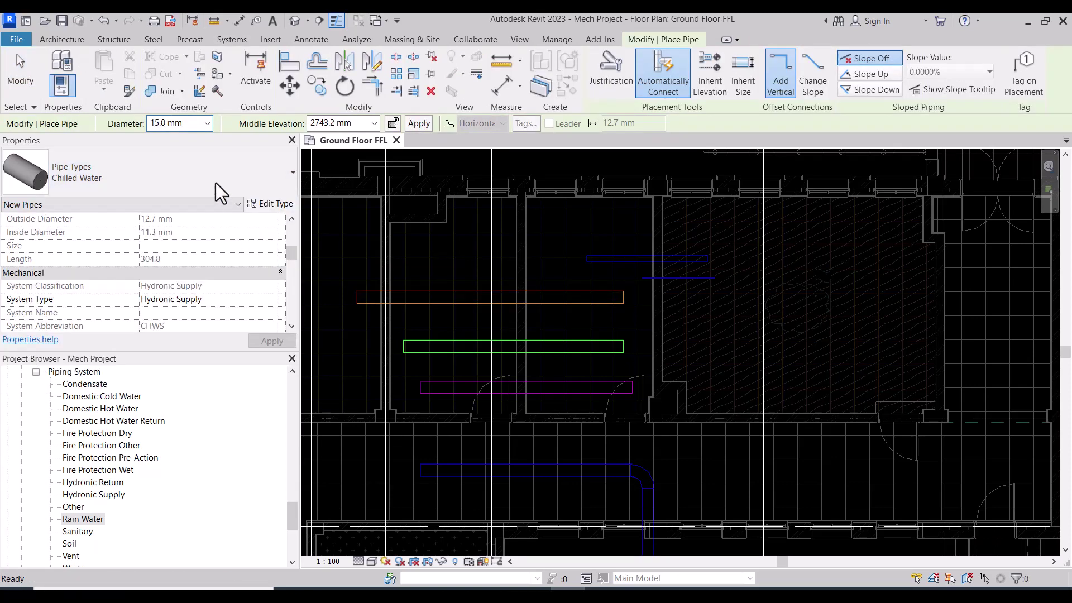
{"action": "key", "text": "Escape"}
Check the Domestic Hot Water piping system, then clear the selection.
{"action": "scroll", "coordinate": [532, 310], "scroll_direction": "down", "scroll_amount": 2}
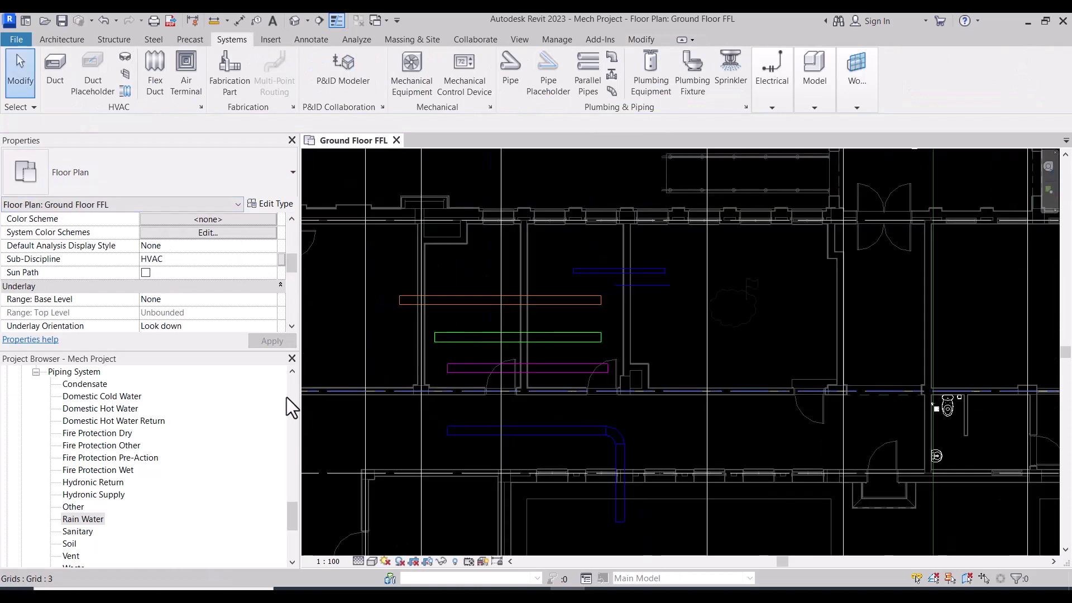
{"action": "left_click", "coordinate": [100, 408]}
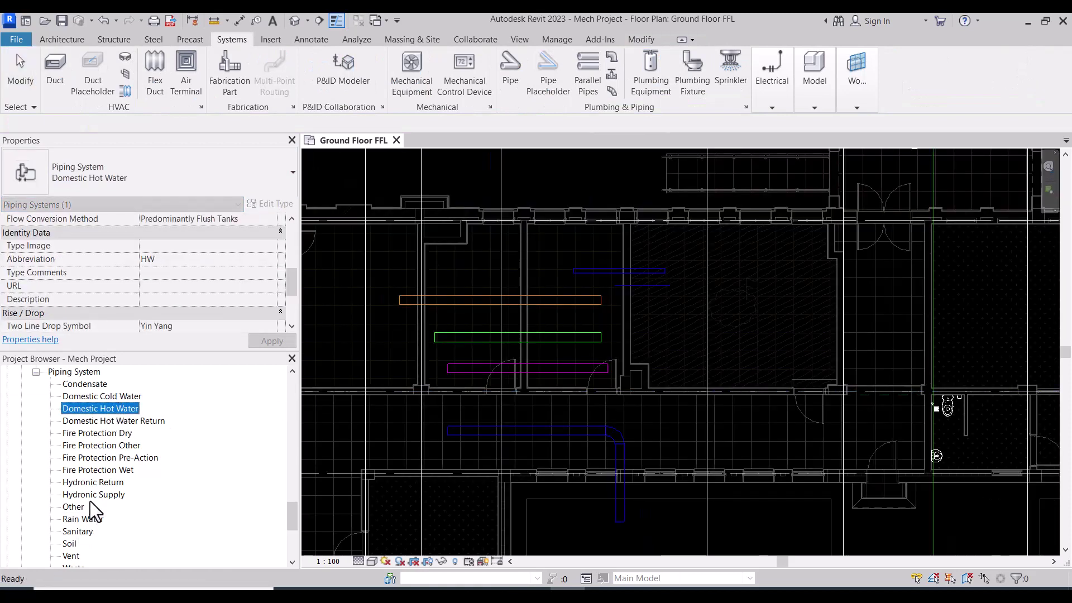
{"action": "scroll", "coordinate": [94, 505], "scroll_direction": "up", "scroll_amount": 1}
{"action": "scroll", "coordinate": [89, 464], "scroll_direction": "down", "scroll_amount": 3}
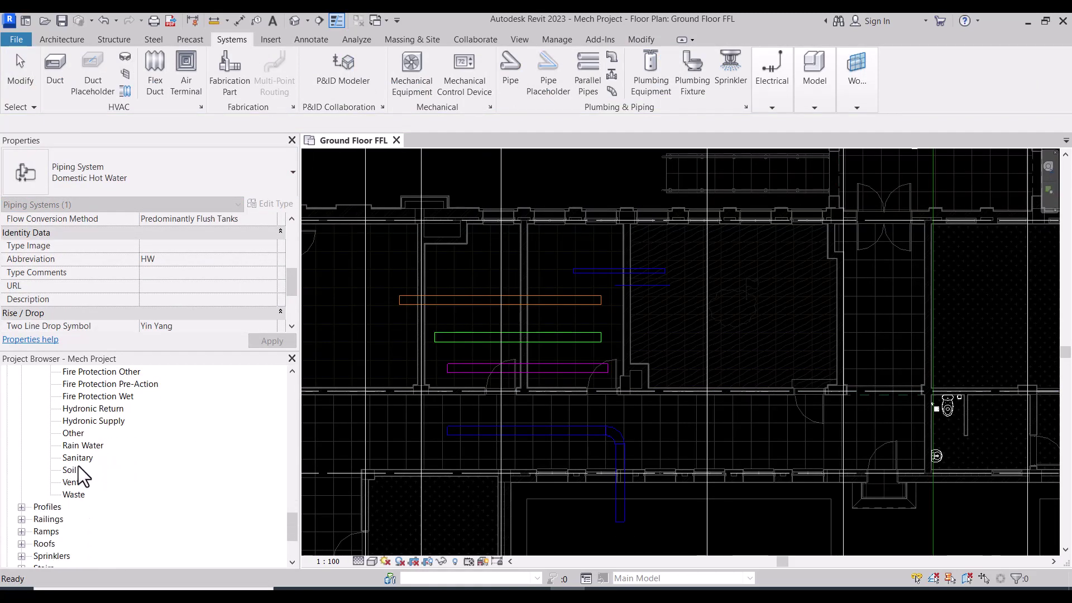
{"action": "scroll", "coordinate": [93, 480], "scroll_direction": "up", "scroll_amount": 3}
{"action": "scroll", "coordinate": [95, 480], "scroll_direction": "up", "scroll_amount": 4}
{"action": "scroll", "coordinate": [95, 480], "scroll_direction": "up", "scroll_amount": 3}
{"action": "scroll", "coordinate": [95, 480], "scroll_direction": "up", "scroll_amount": 3}
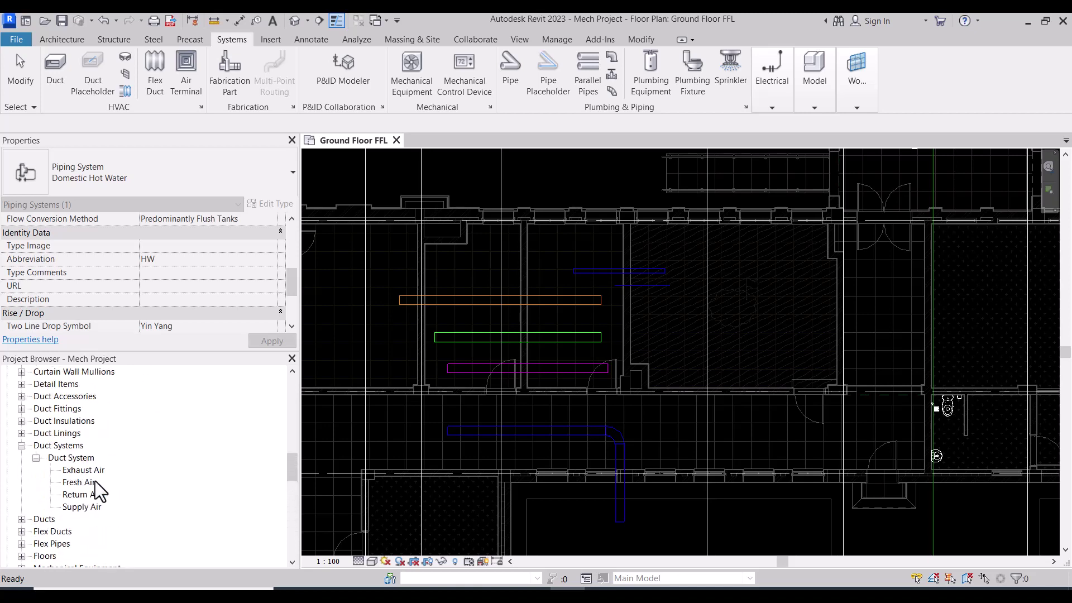
{"action": "scroll", "coordinate": [104, 491], "scroll_direction": "down", "scroll_amount": 3}
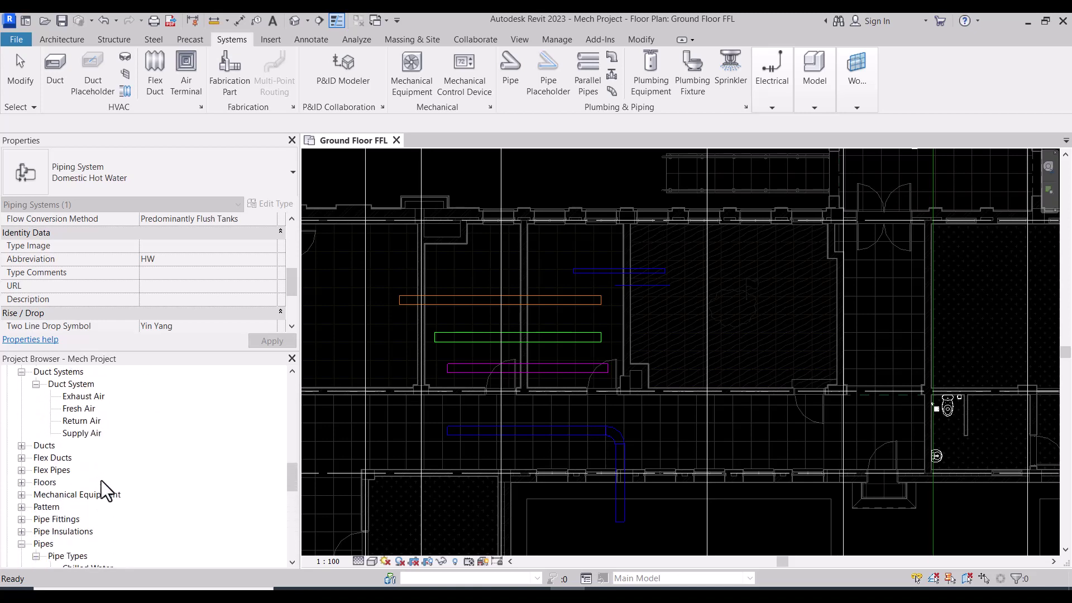
{"action": "left_click", "coordinate": [483, 256]}
{"action": "scroll", "coordinate": [480, 260], "scroll_direction": "up", "scroll_amount": 2}
{"action": "scroll", "coordinate": [548, 313], "scroll_direction": "up", "scroll_amount": 2}
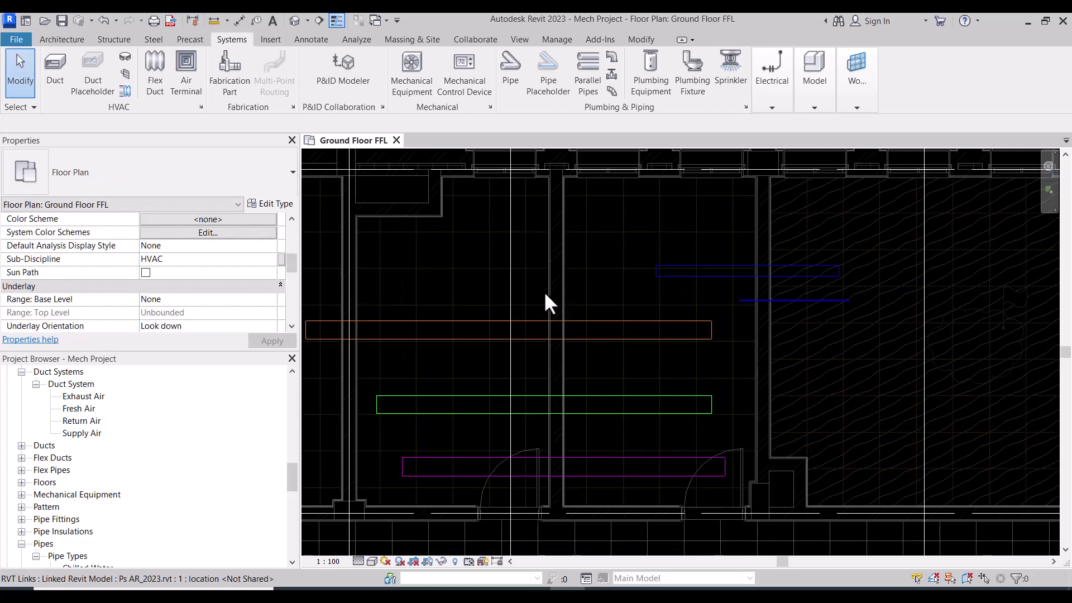
Tag by Category: the upper duct gets a 300x300 size tag, the pipe a 150 mmø tag.
{"action": "left_click", "coordinate": [314, 40]}
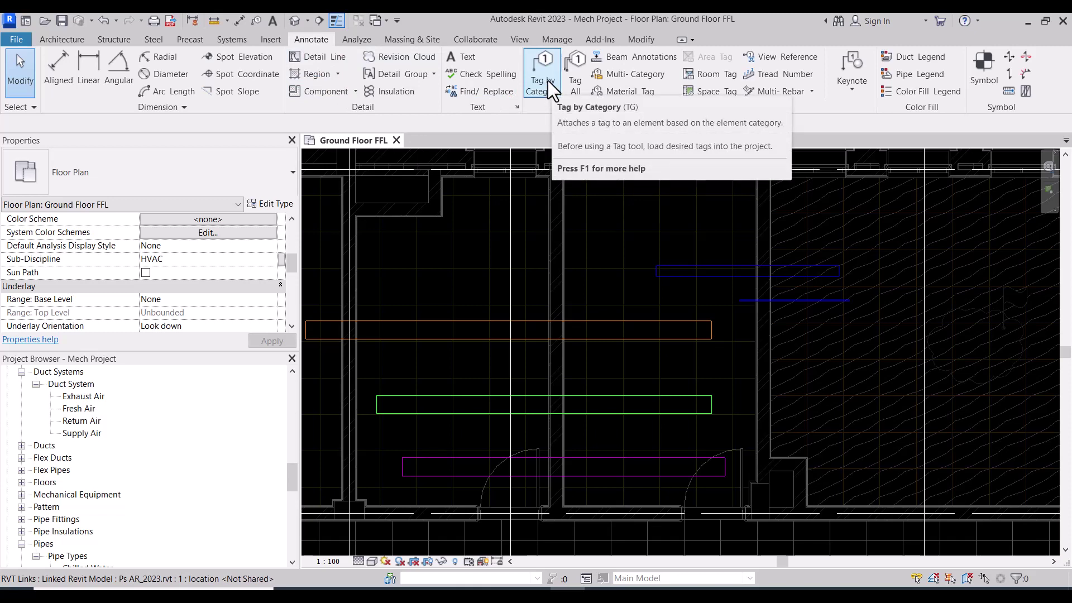
{"action": "left_click", "coordinate": [542, 81]}
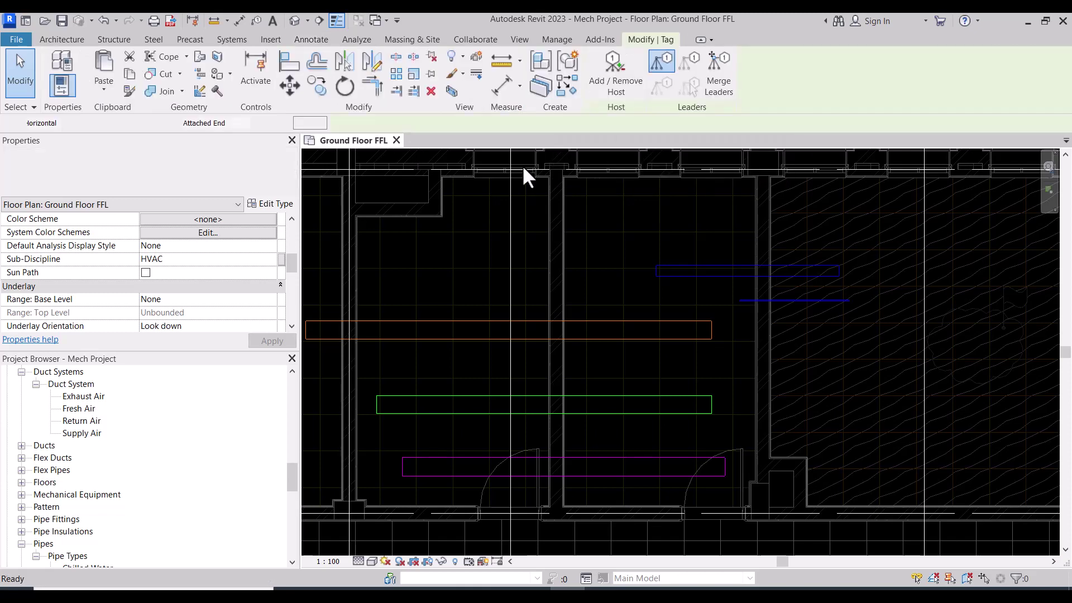
{"action": "left_click", "coordinate": [468, 327]}
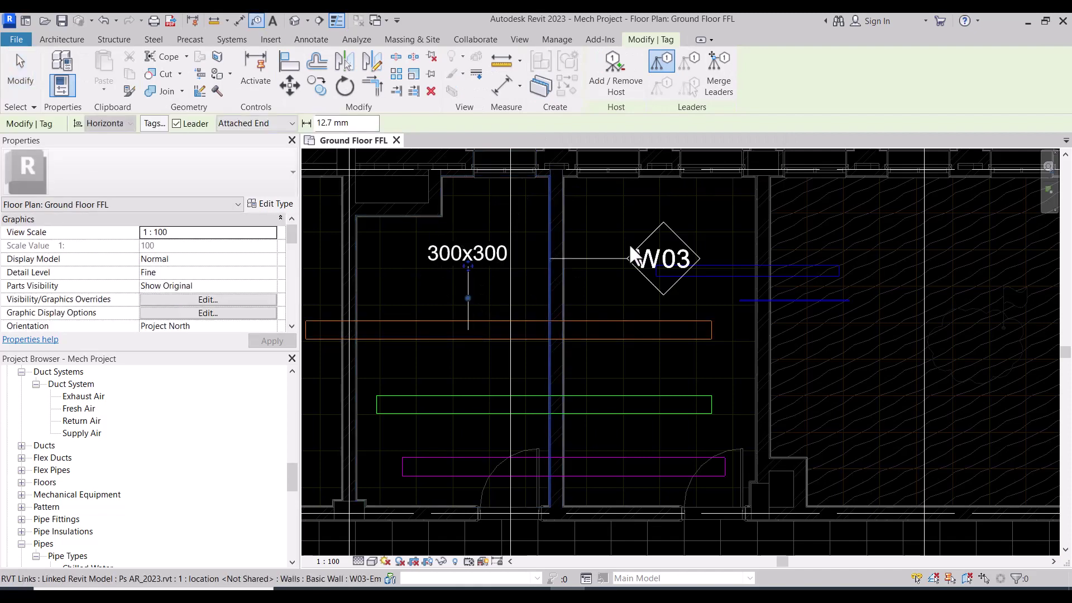
{"action": "left_click", "coordinate": [698, 262]}
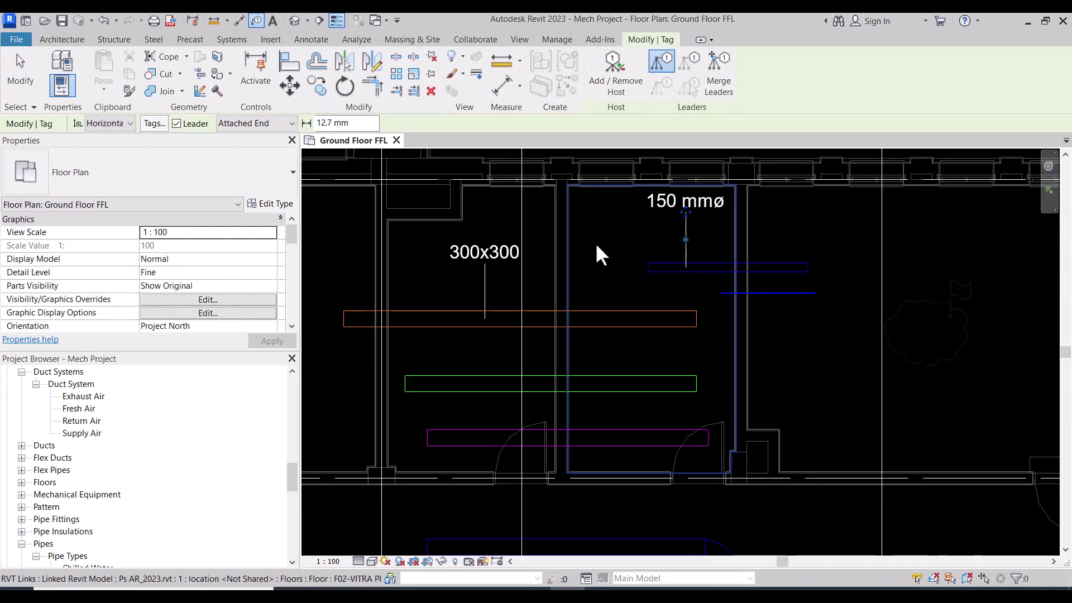
{"action": "scroll", "coordinate": [595, 242], "scroll_direction": "down", "scroll_amount": 2}
{"action": "scroll", "coordinate": [592, 293], "scroll_direction": "down", "scroll_amount": 2}
{"action": "scroll", "coordinate": [575, 413], "scroll_direction": "up", "scroll_amount": 3}
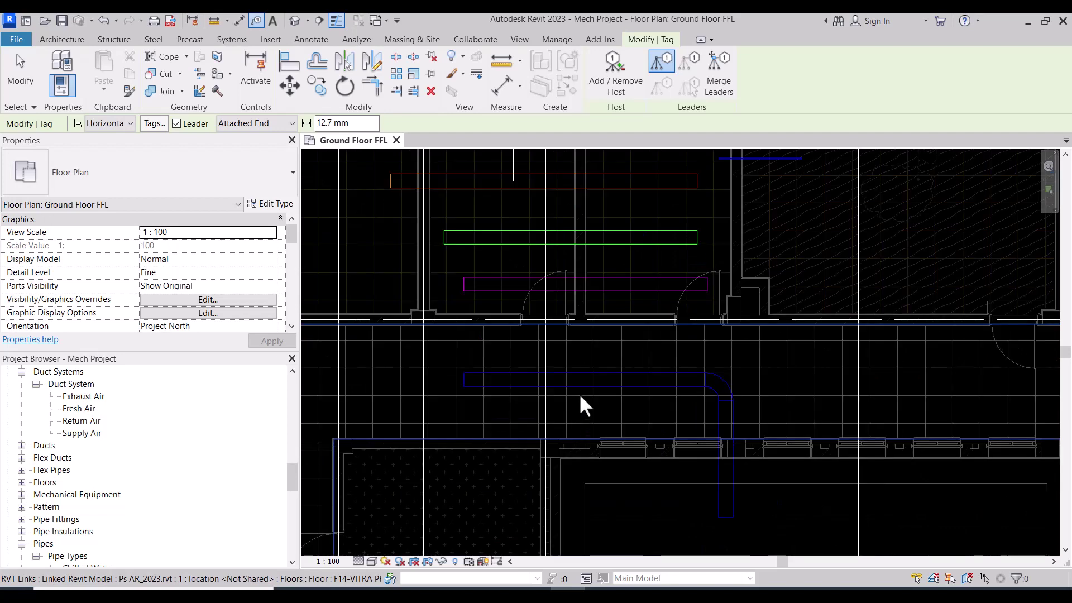
{"action": "key", "text": "Escape"}
{"action": "scroll", "coordinate": [580, 391], "scroll_direction": "down", "scroll_amount": 2}
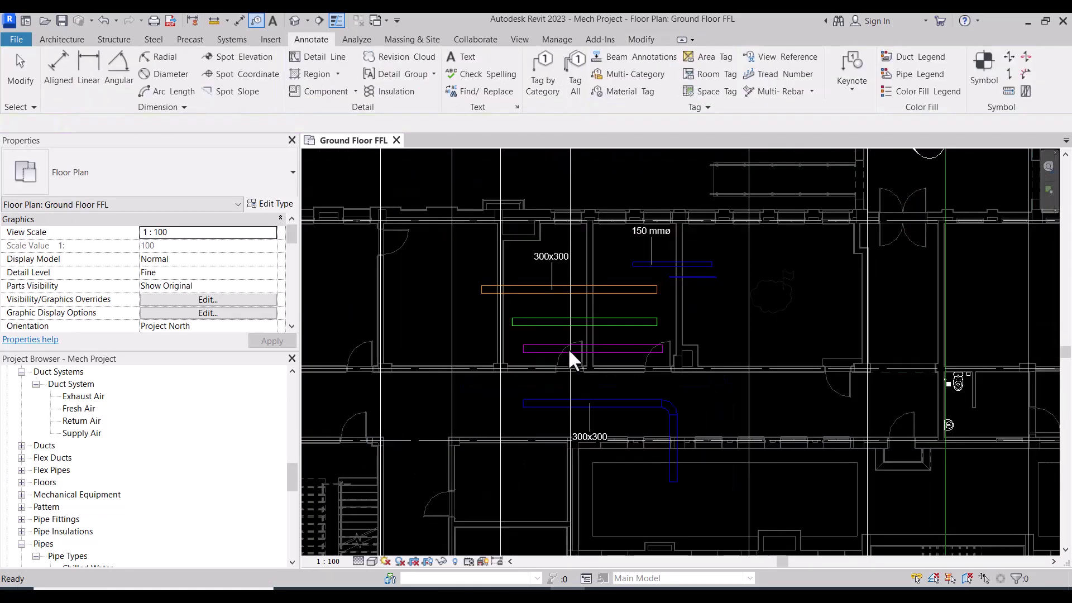
{"action": "scroll", "coordinate": [542, 254], "scroll_direction": "up", "scroll_amount": 4}
Select the 300x300 duct tag so its family can be edited.
{"action": "left_click", "coordinate": [575, 299]}
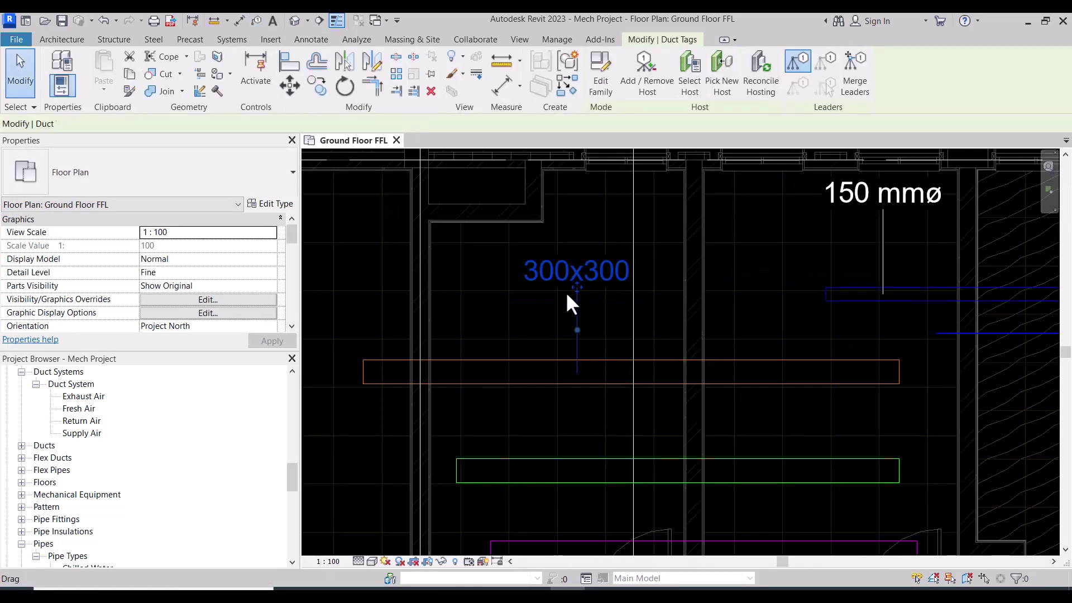
{"action": "scroll", "coordinate": [564, 308], "scroll_direction": "down", "scroll_amount": 2}
{"action": "scroll", "coordinate": [833, 256], "scroll_direction": "up", "scroll_amount": 1}
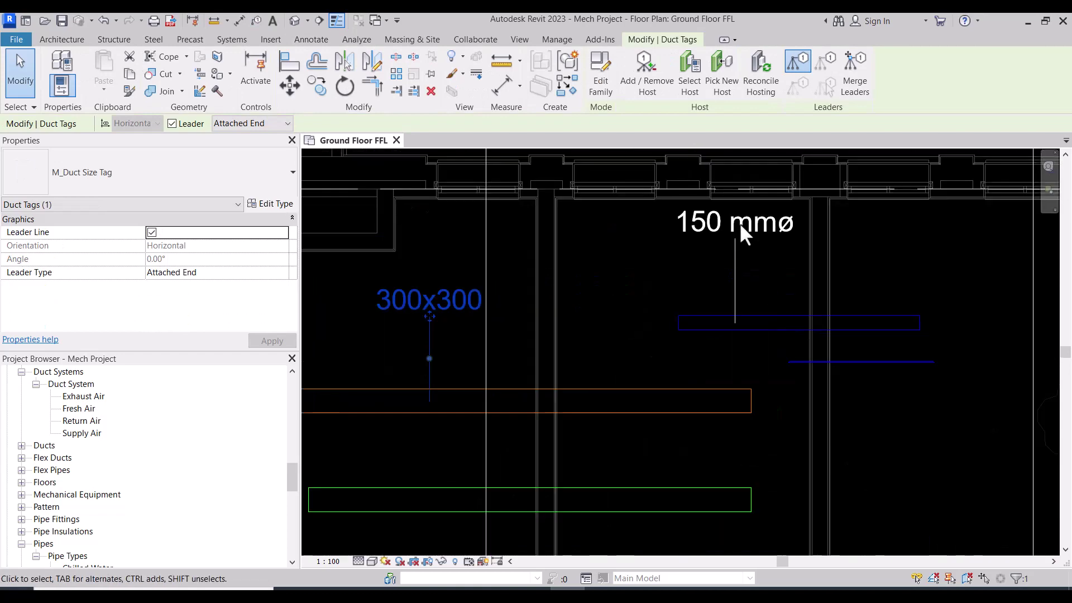
{"action": "scroll", "coordinate": [674, 214], "scroll_direction": "down", "scroll_amount": 3}
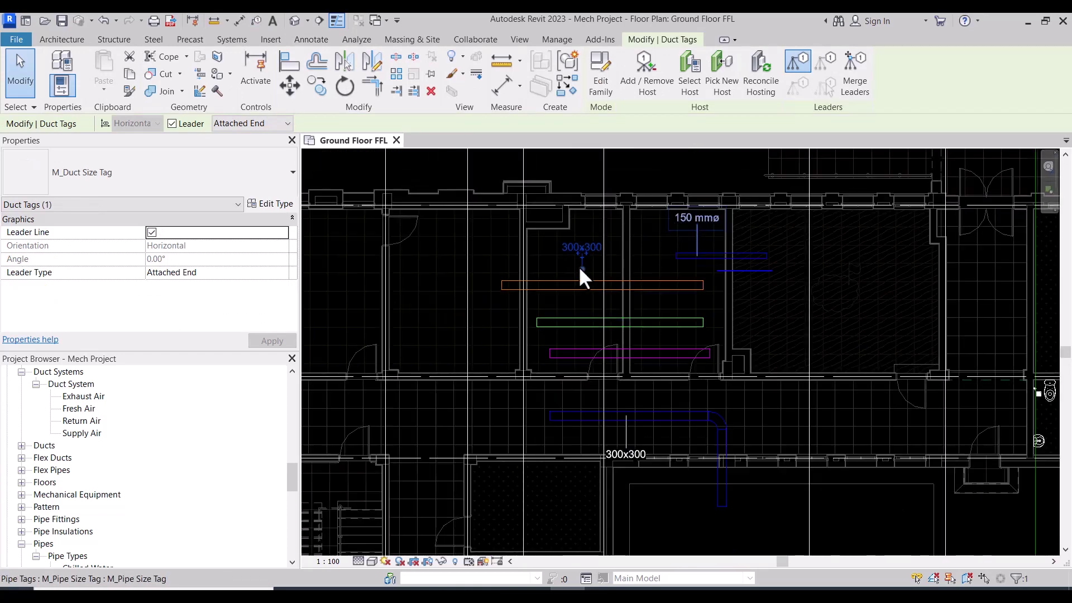
{"action": "scroll", "coordinate": [578, 265], "scroll_direction": "up", "scroll_amount": 2}
{"action": "scroll", "coordinate": [579, 270], "scroll_direction": "up", "scroll_amount": 2}
{"action": "key", "text": "Escape"}
{"action": "left_click", "coordinate": [588, 230]}
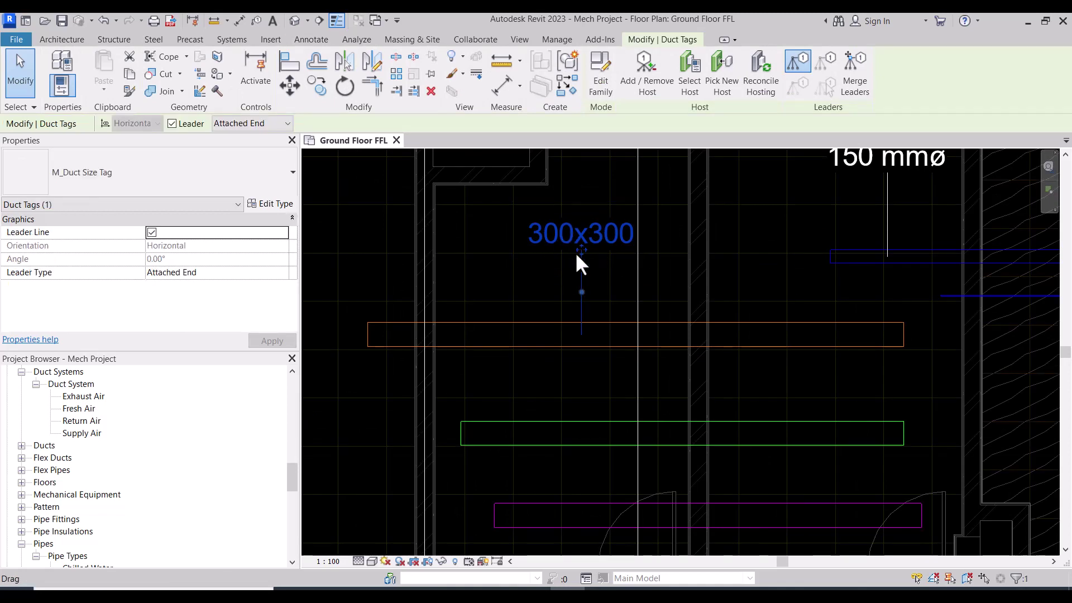
{"action": "scroll", "coordinate": [576, 252], "scroll_direction": "down", "scroll_amount": 1}
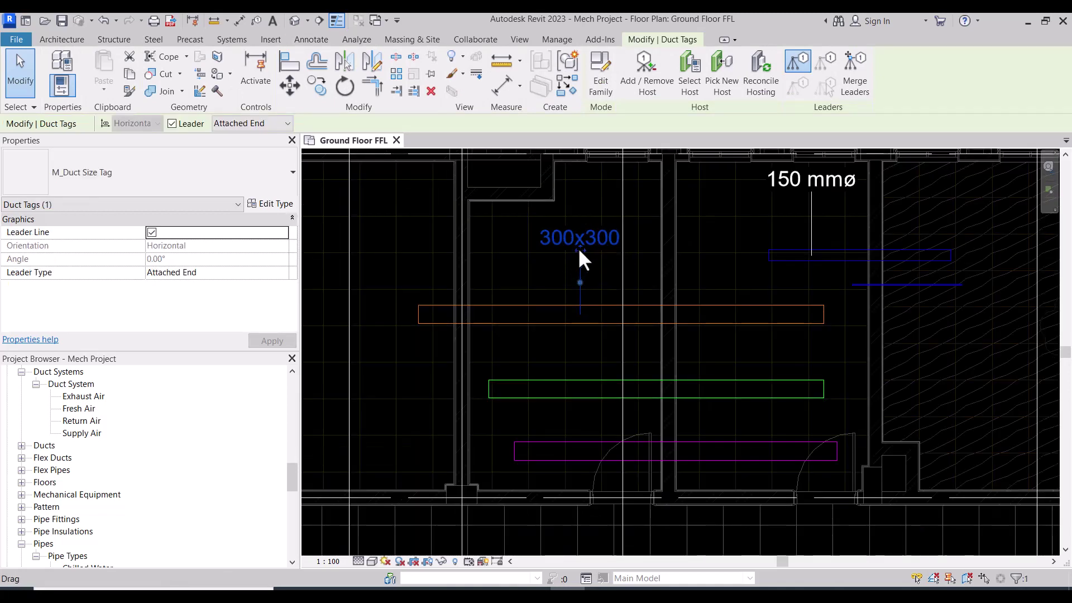
{"action": "scroll", "coordinate": [578, 247], "scroll_direction": "up", "scroll_amount": 1}
{"action": "key", "text": "Escape"}
{"action": "scroll", "coordinate": [531, 301], "scroll_direction": "down", "scroll_amount": 1}
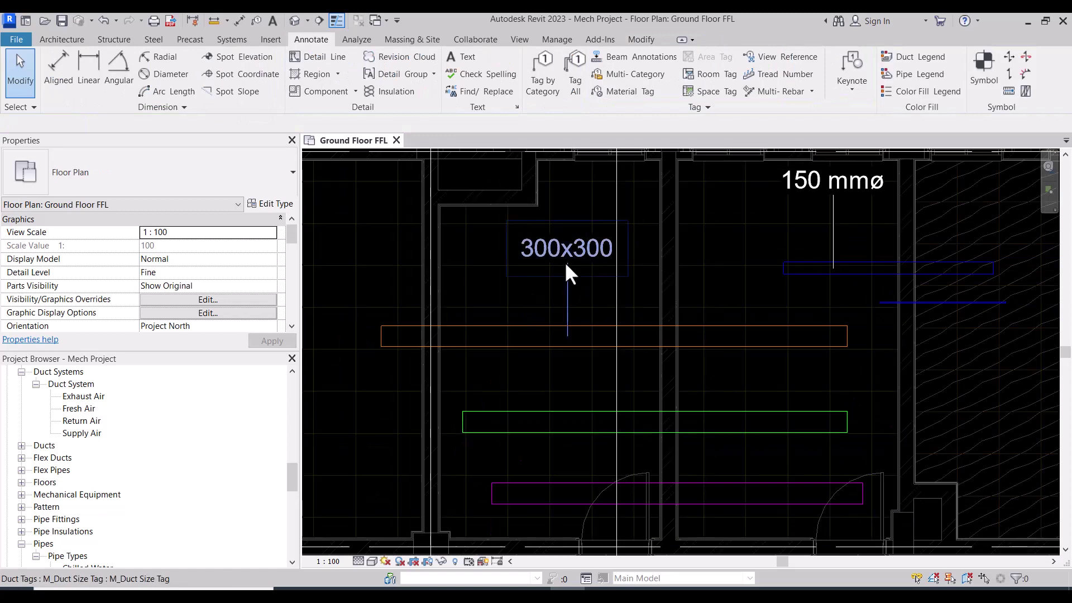
{"action": "left_click", "coordinate": [568, 248]}
{"action": "scroll", "coordinate": [568, 247], "scroll_direction": "up", "scroll_amount": 1}
{"action": "scroll", "coordinate": [587, 254], "scroll_direction": "up", "scroll_amount": 1}
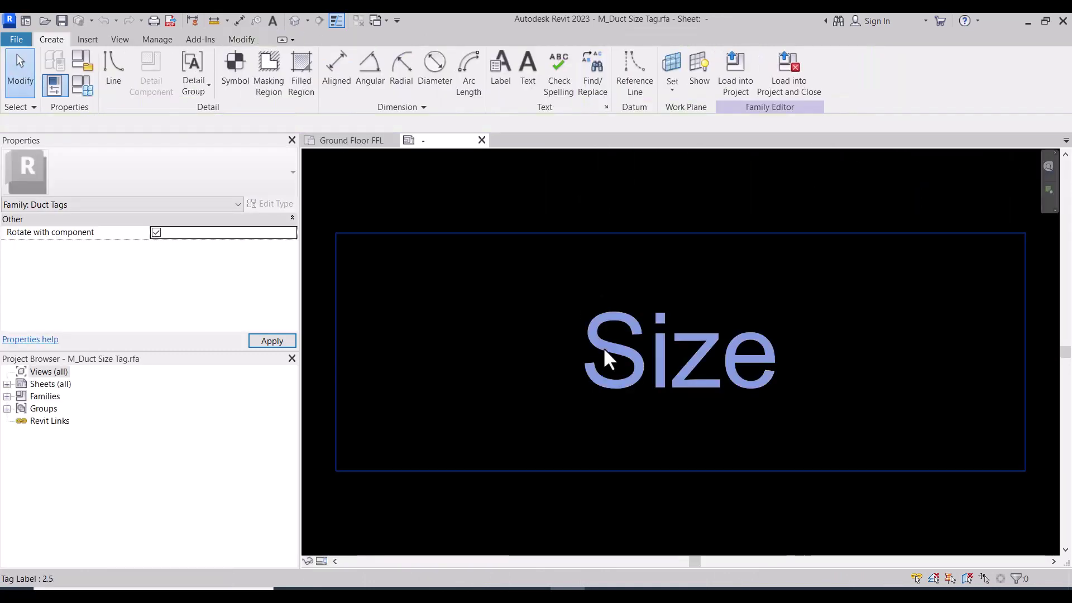
Select the Size label in the M_Duct Size Tag family and open Edit Label.
{"action": "scroll", "coordinate": [623, 328], "scroll_direction": "down", "scroll_amount": 3}
{"action": "scroll", "coordinate": [647, 343], "scroll_direction": "up", "scroll_amount": 2}
{"action": "left_click", "coordinate": [594, 358]}
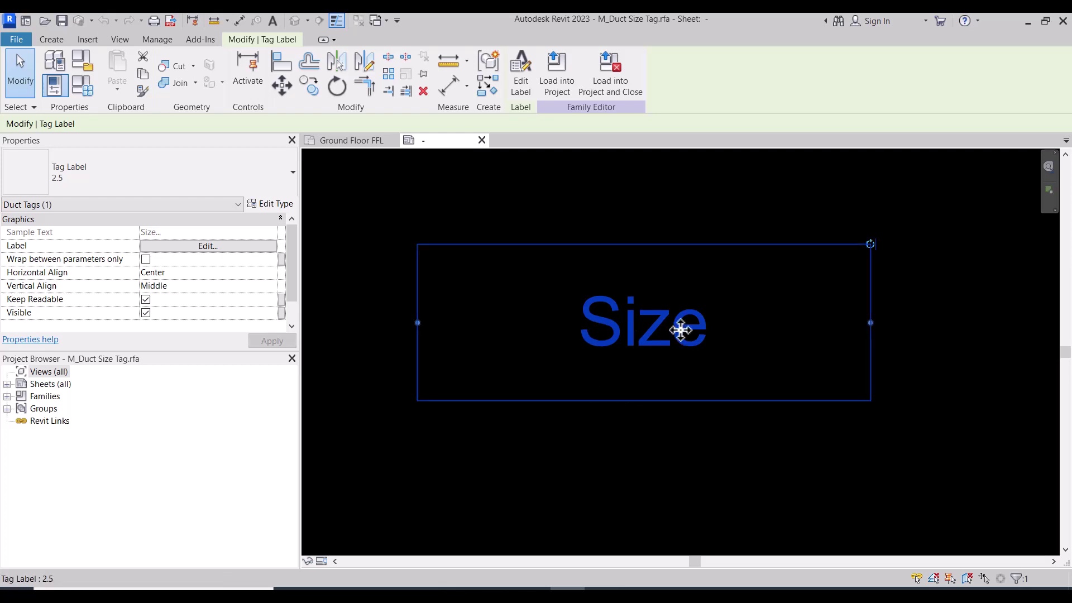
{"action": "left_click", "coordinate": [624, 437]}
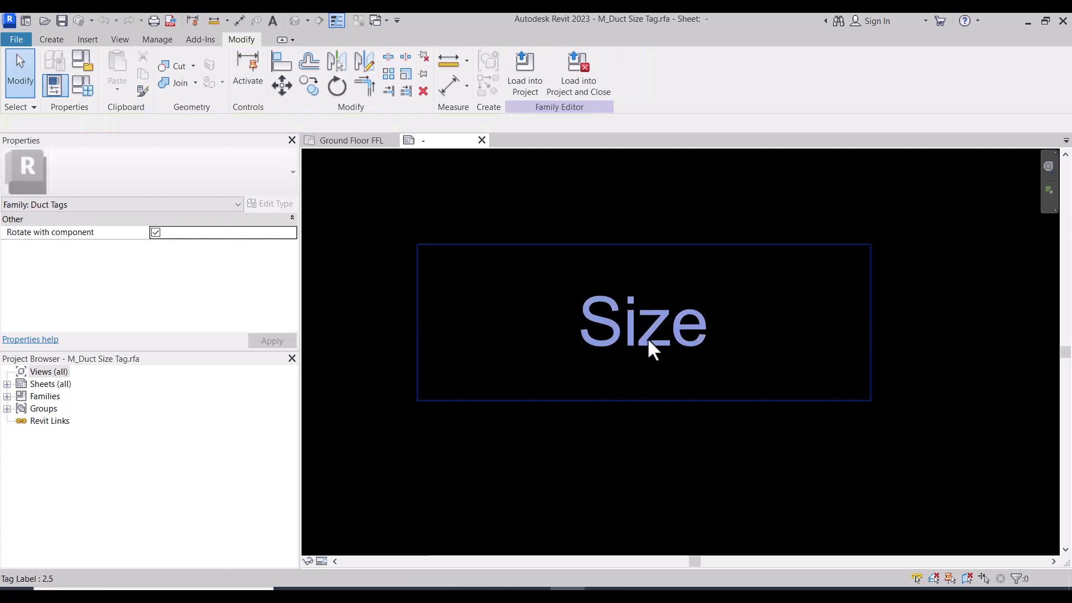
{"action": "left_click", "coordinate": [649, 342]}
{"action": "scroll", "coordinate": [608, 335], "scroll_direction": "down", "scroll_amount": 2}
{"action": "scroll", "coordinate": [642, 352], "scroll_direction": "up", "scroll_amount": 1}
{"action": "scroll", "coordinate": [562, 318], "scroll_direction": "up", "scroll_amount": 1}
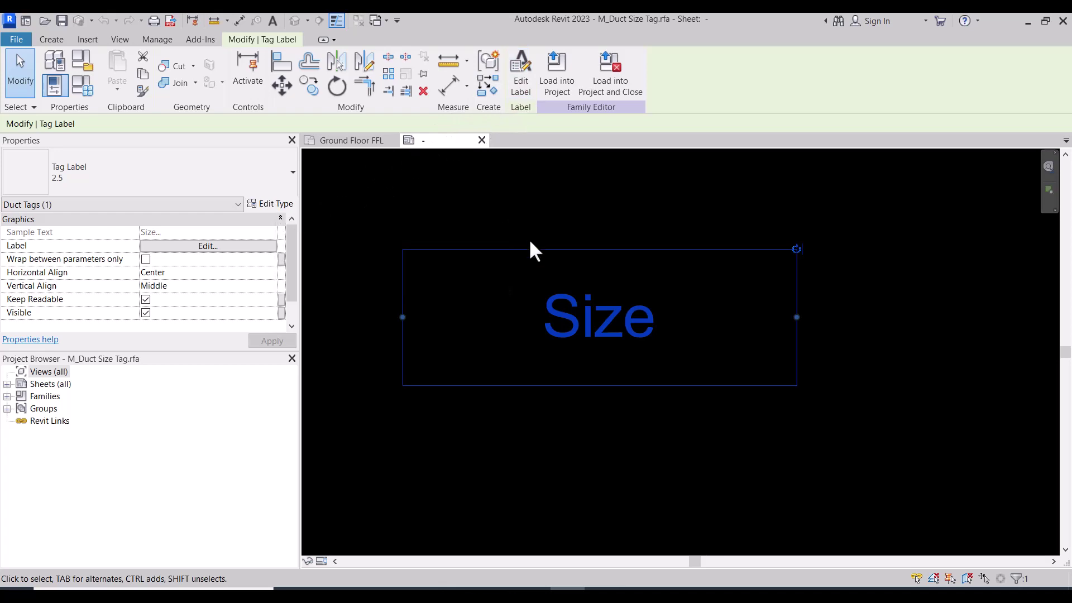
{"action": "left_click", "coordinate": [521, 75]}
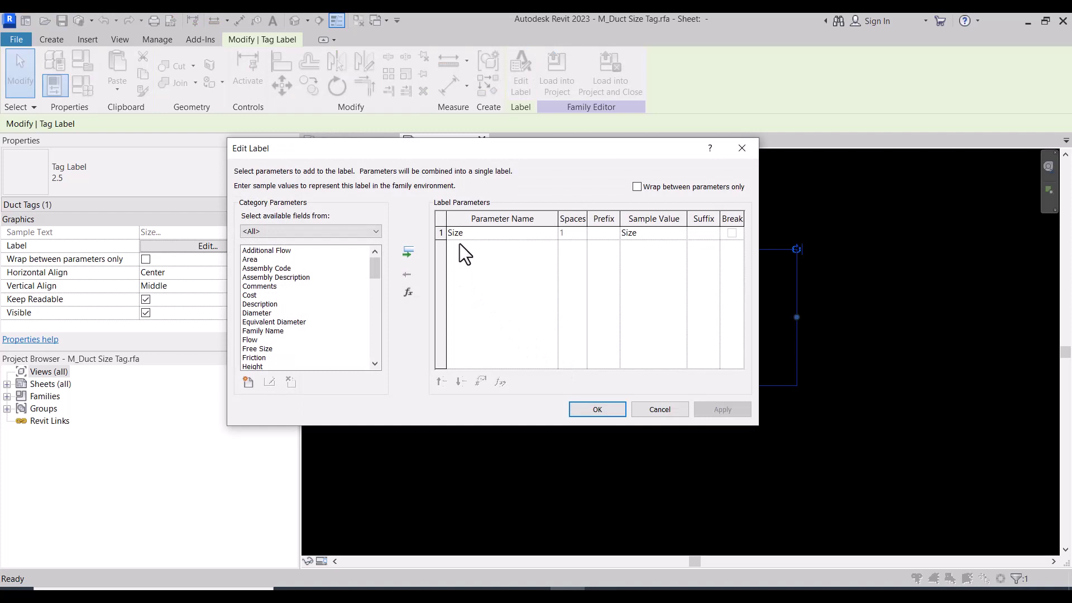
Add Lower End Bottom Elevation to the label after Size.
{"action": "left_click", "coordinate": [459, 239]}
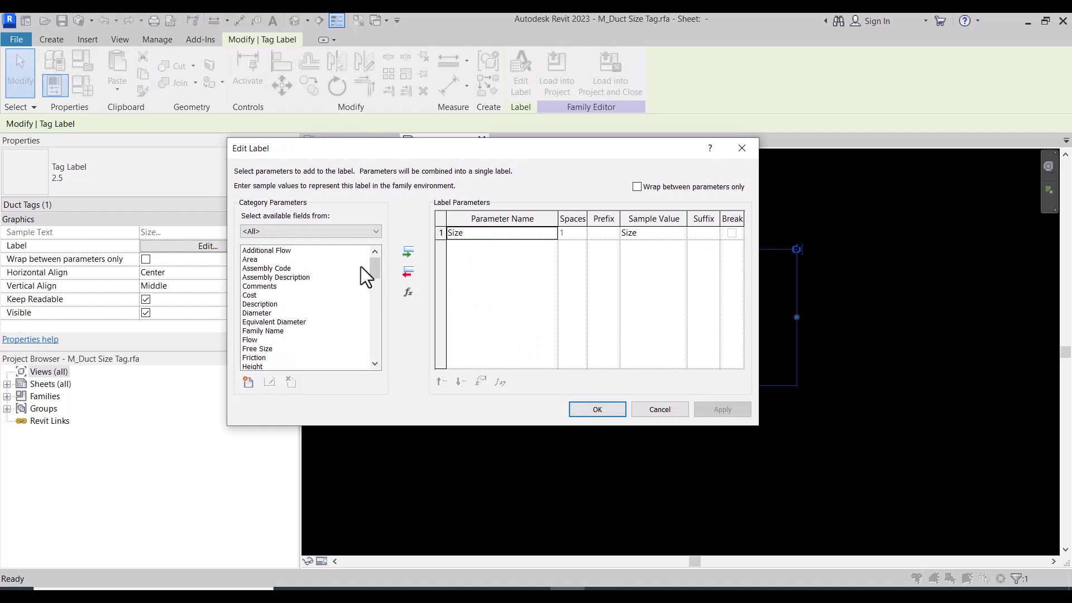
{"action": "left_click", "coordinate": [267, 278]}
{"action": "scroll", "coordinate": [268, 282], "scroll_direction": "down", "scroll_amount": 1}
{"action": "scroll", "coordinate": [273, 292], "scroll_direction": "down", "scroll_amount": 2}
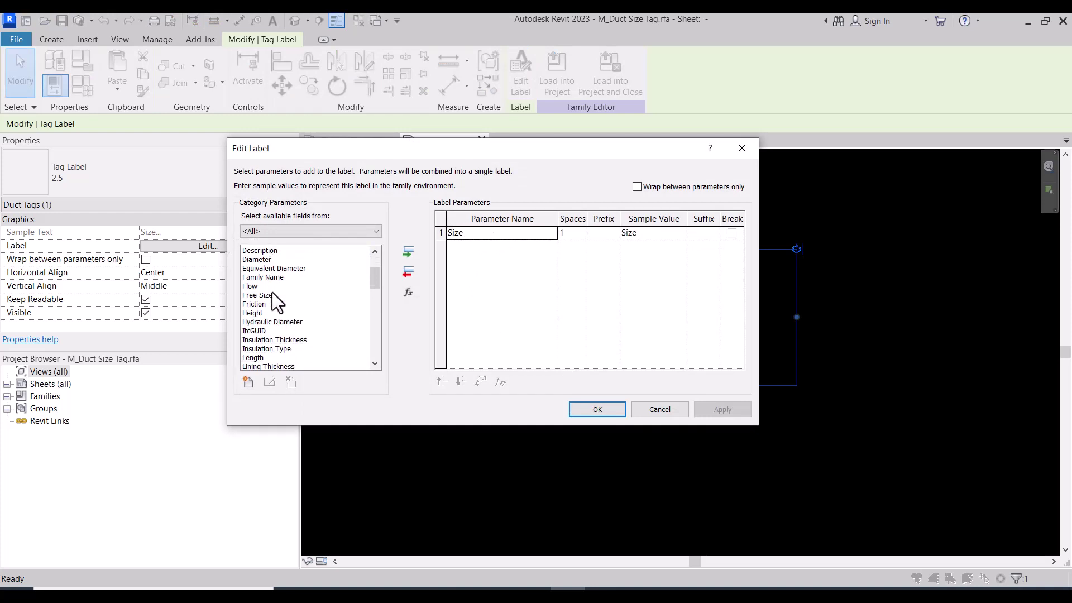
{"action": "scroll", "coordinate": [273, 294], "scroll_direction": "down", "scroll_amount": 2}
{"action": "scroll", "coordinate": [298, 333], "scroll_direction": "down", "scroll_amount": 2}
{"action": "left_click", "coordinate": [295, 314]}
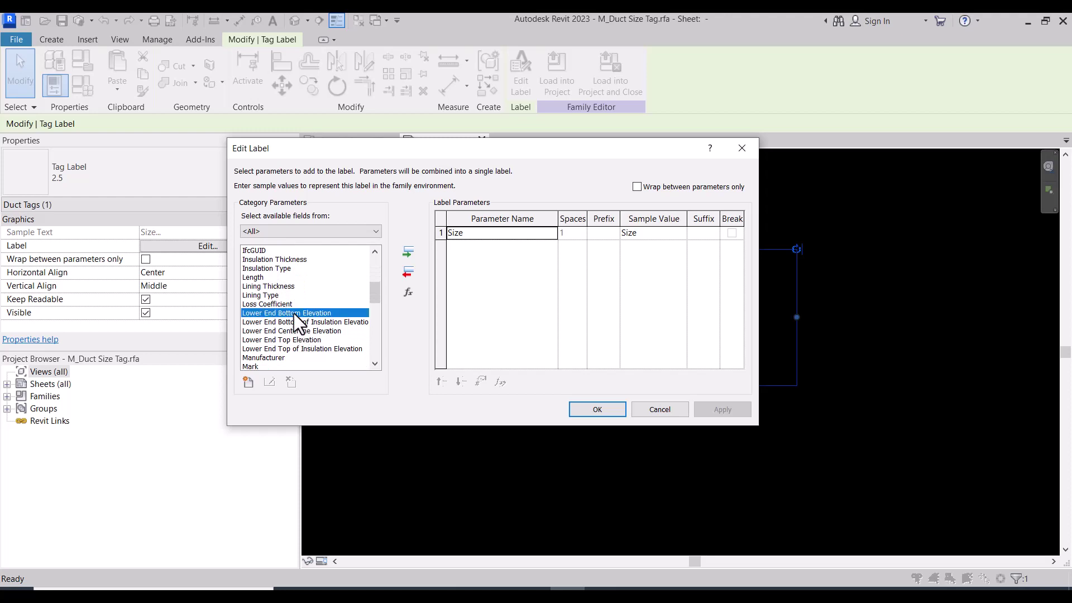
{"action": "left_click", "coordinate": [408, 253]}
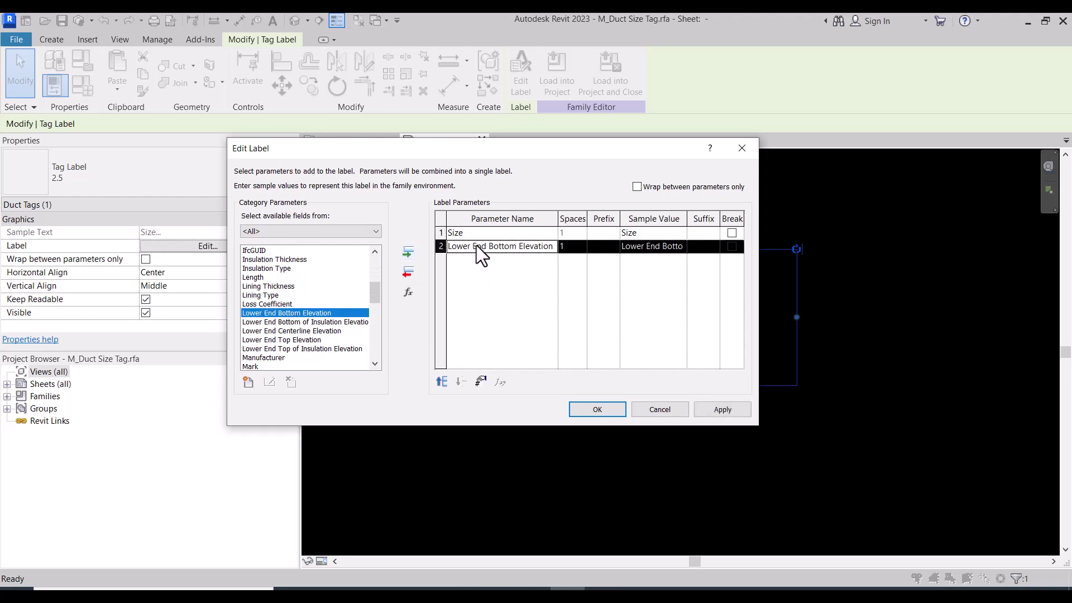
Add System Abbreviation to the label parameters.
{"action": "scroll", "coordinate": [283, 317], "scroll_direction": "down", "scroll_amount": 4}
{"action": "left_click", "coordinate": [276, 303]}
{"action": "scroll", "coordinate": [273, 315], "scroll_direction": "up", "scroll_amount": 2}
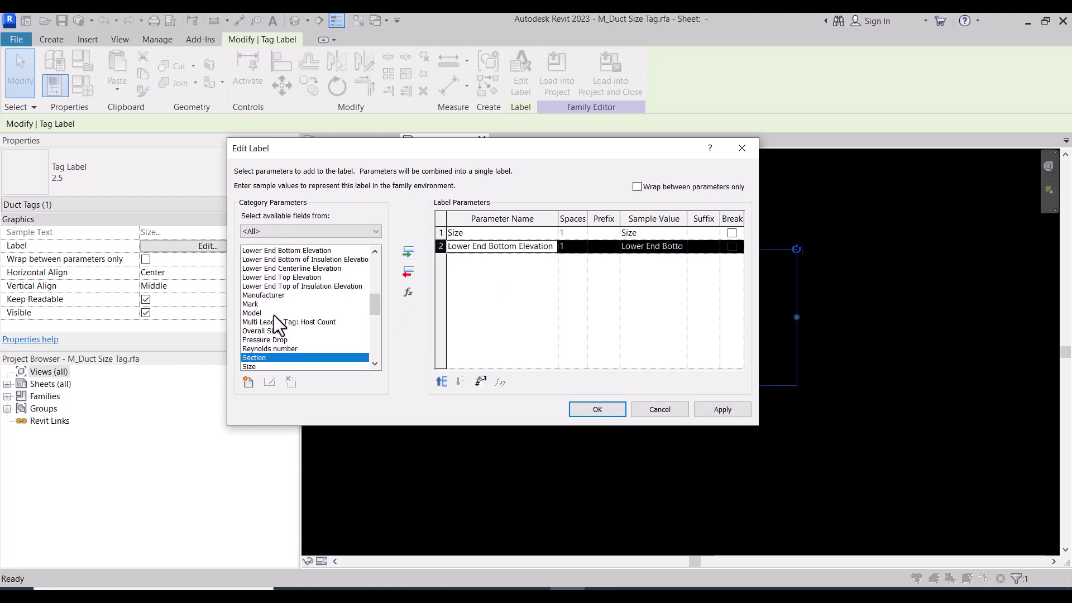
{"action": "scroll", "coordinate": [268, 326], "scroll_direction": "down", "scroll_amount": 1}
{"action": "scroll", "coordinate": [267, 331], "scroll_direction": "down", "scroll_amount": 1}
{"action": "scroll", "coordinate": [268, 331], "scroll_direction": "down", "scroll_amount": 1}
{"action": "scroll", "coordinate": [270, 335], "scroll_direction": "down", "scroll_amount": 1}
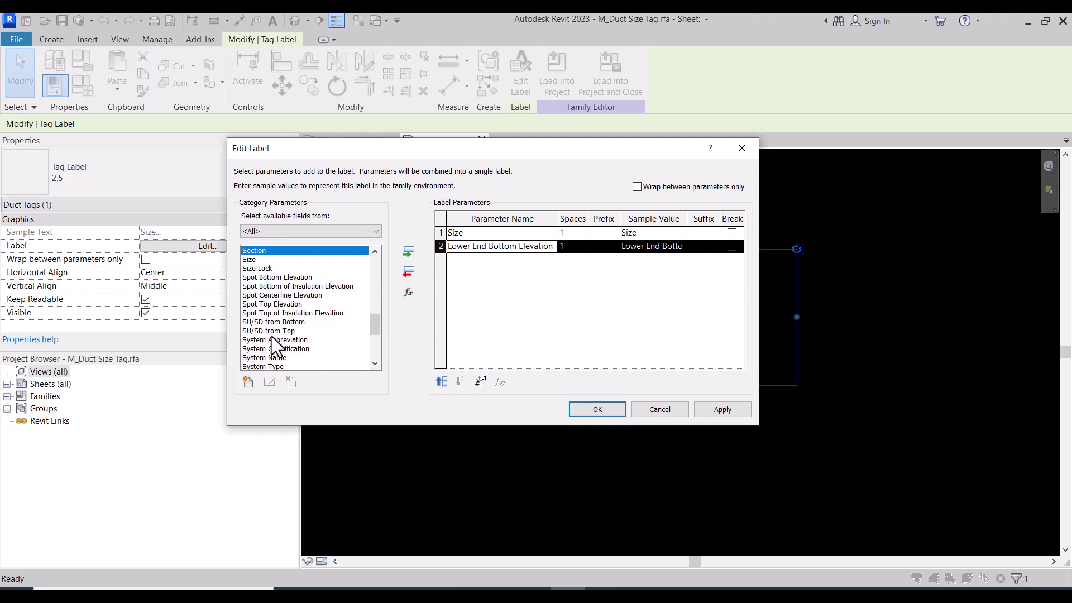
{"action": "scroll", "coordinate": [275, 340], "scroll_direction": "down", "scroll_amount": 1}
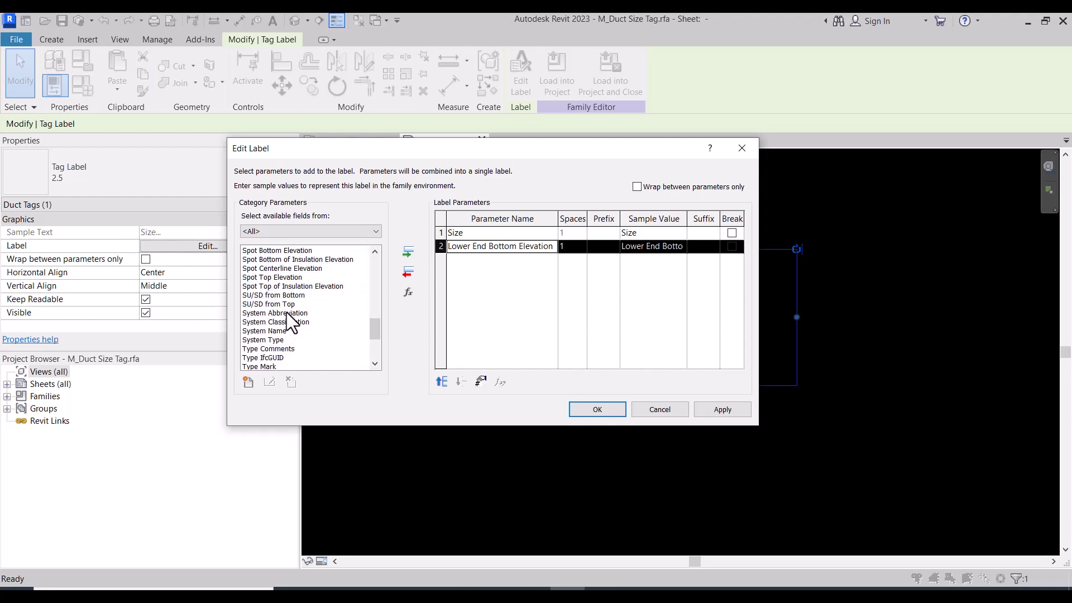
{"action": "left_click", "coordinate": [286, 313]}
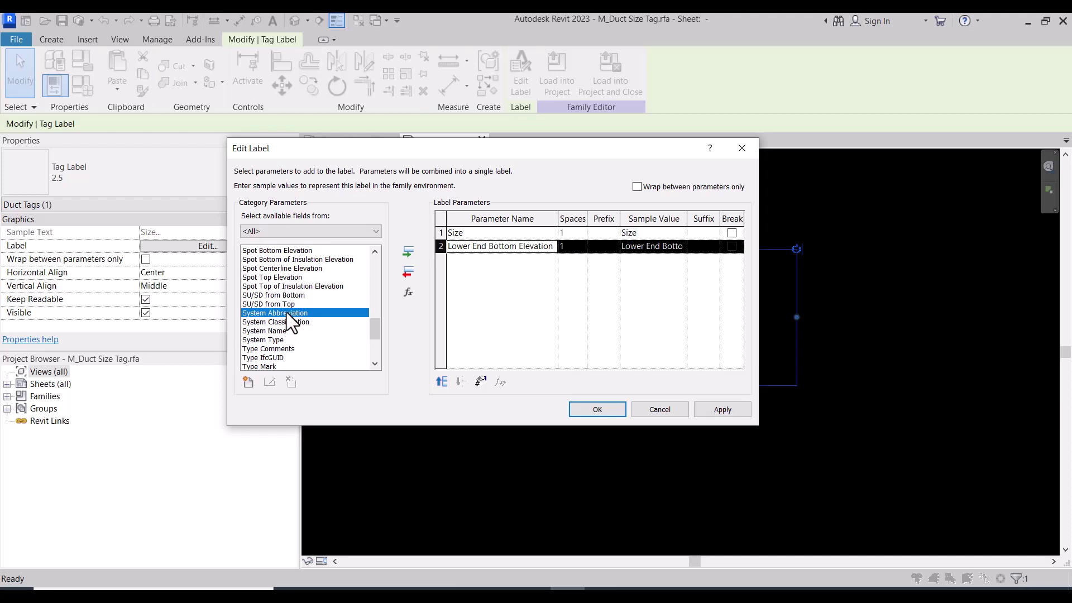
{"action": "left_click", "coordinate": [402, 250]}
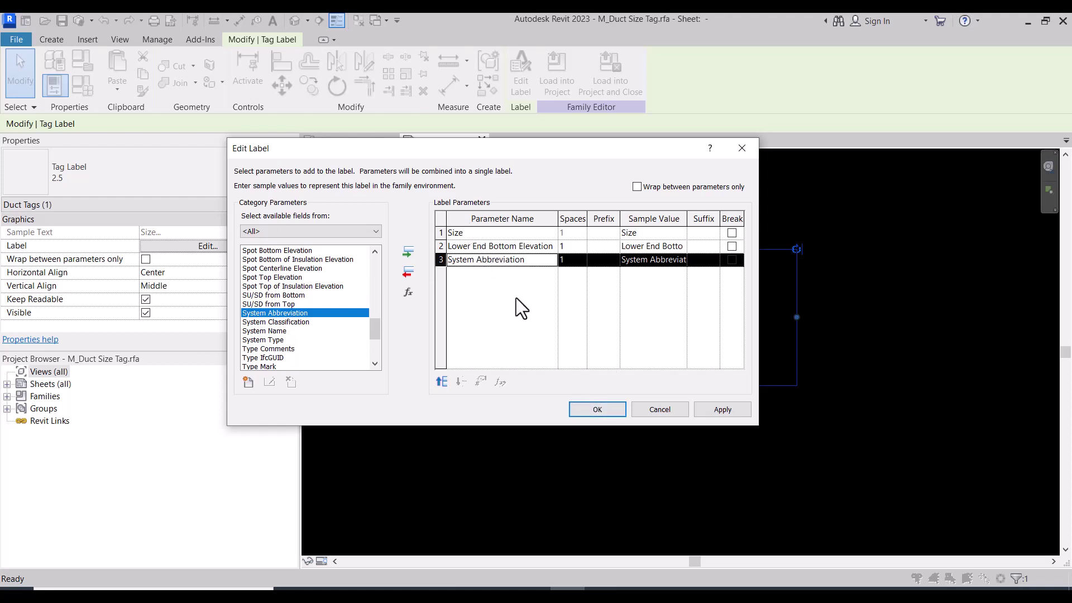
Confirm the label and drag its box wider so the text fits.
{"action": "left_click", "coordinate": [609, 412]}
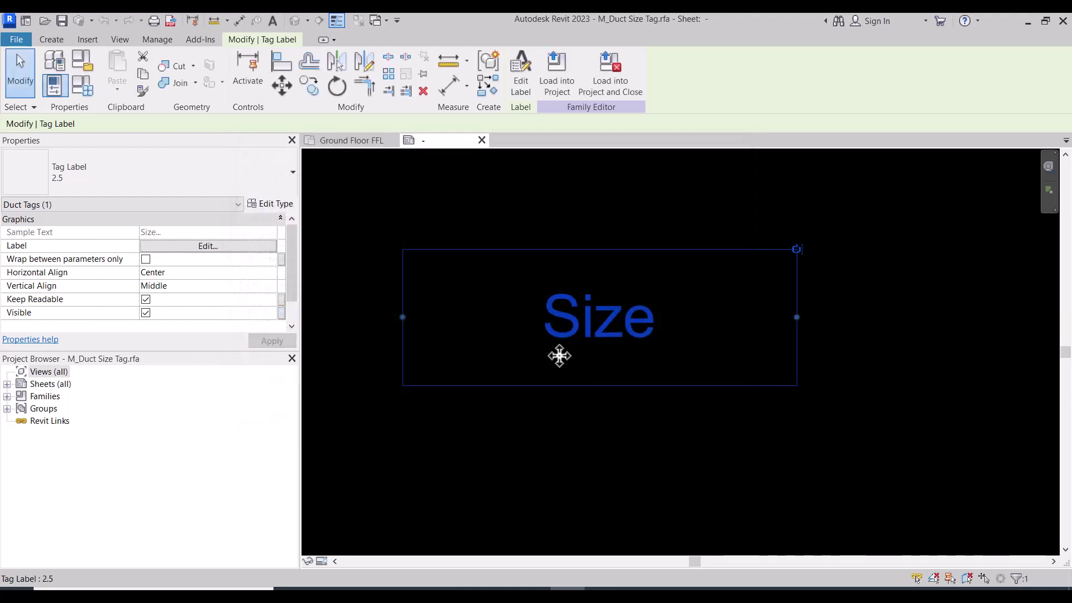
{"action": "scroll", "coordinate": [559, 350], "scroll_direction": "down", "scroll_amount": 3}
{"action": "left_click_drag", "start_coordinate": [697, 331], "coordinate": [828, 335]}
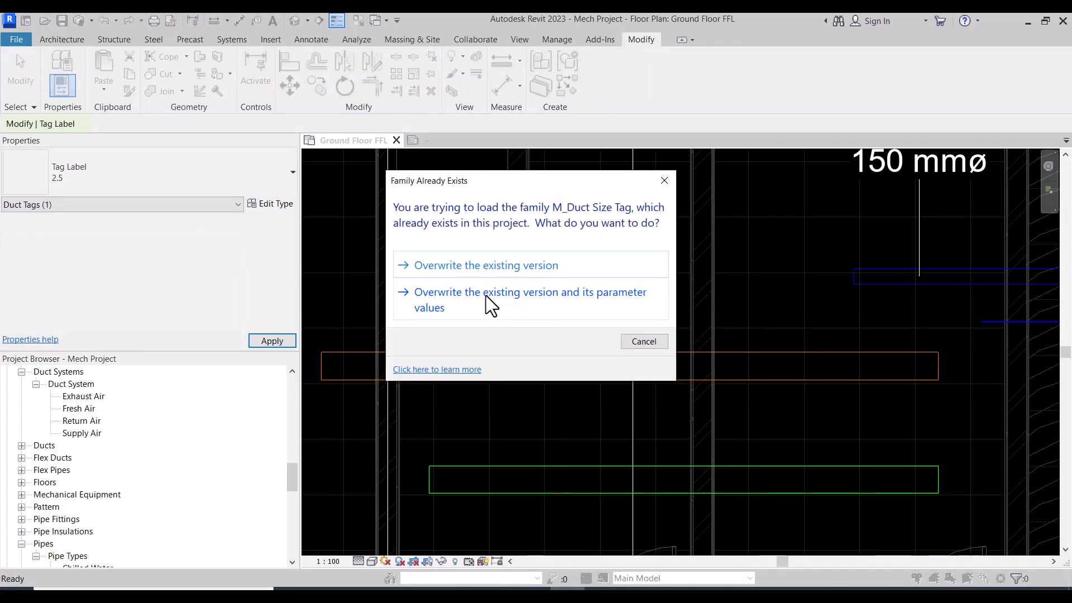
Load the revised duct tag into the project, overwriting the existing version.
{"action": "left_click", "coordinate": [486, 296]}
{"action": "left_click", "coordinate": [554, 387]}
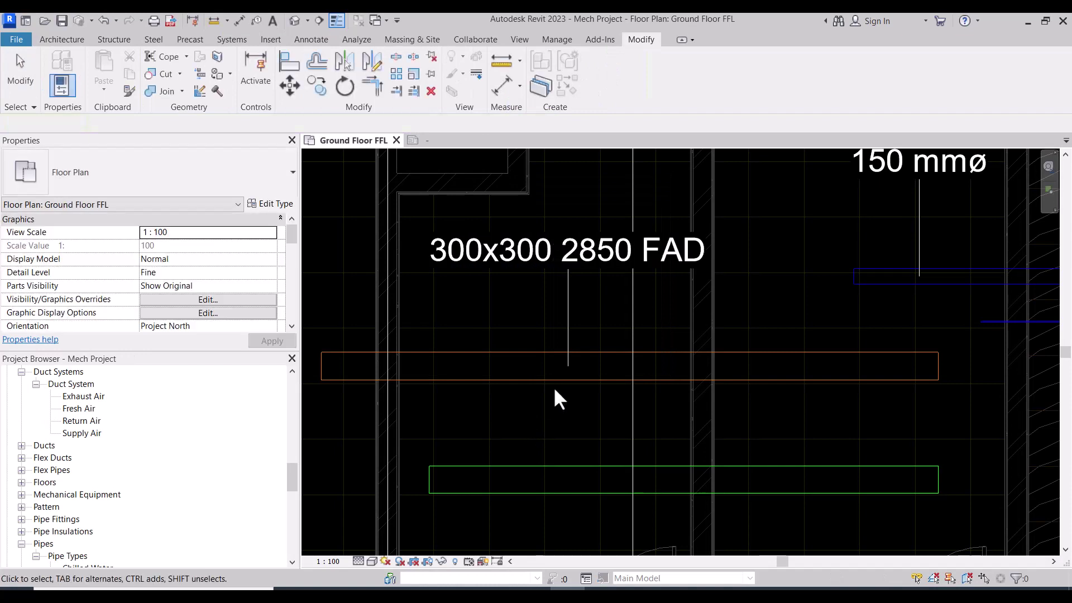
{"action": "scroll", "coordinate": [498, 262], "scroll_direction": "down", "scroll_amount": 1}
{"action": "scroll", "coordinate": [461, 286], "scroll_direction": "up", "scroll_amount": 3}
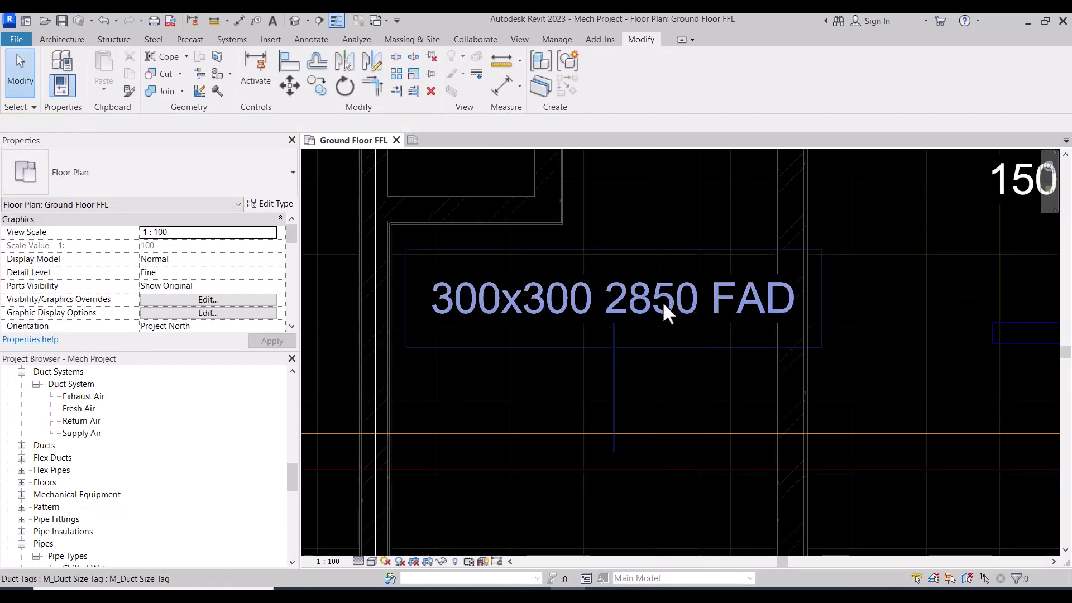
{"action": "scroll", "coordinate": [776, 306], "scroll_direction": "down", "scroll_amount": 1}
{"action": "scroll", "coordinate": [628, 330], "scroll_direction": "up", "scroll_amount": 1}
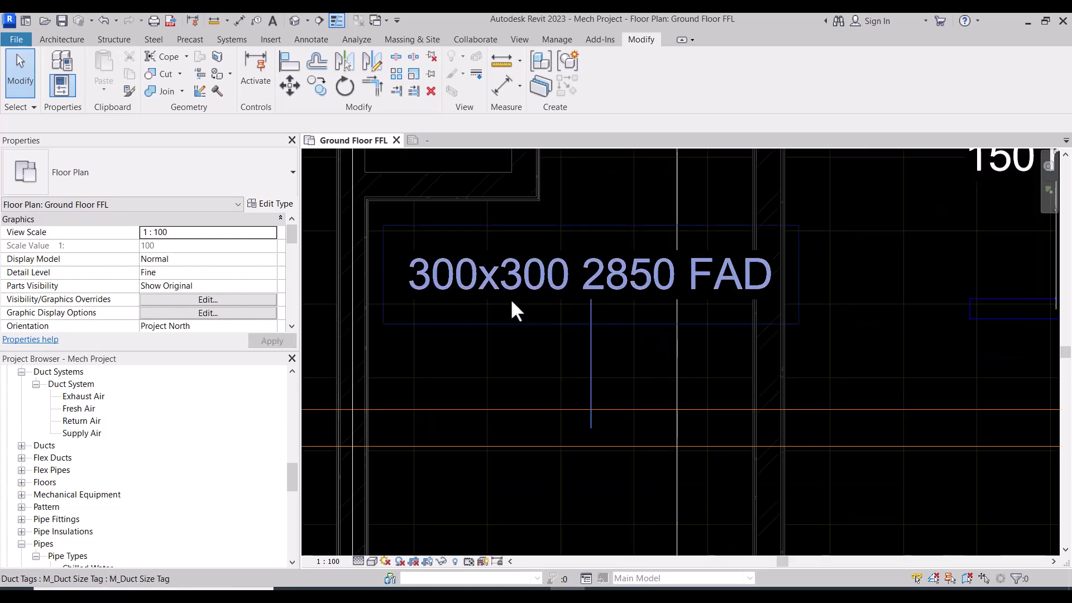
{"action": "scroll", "coordinate": [519, 313], "scroll_direction": "down", "scroll_amount": 1}
{"action": "scroll", "coordinate": [580, 304], "scroll_direction": "up", "scroll_amount": 1}
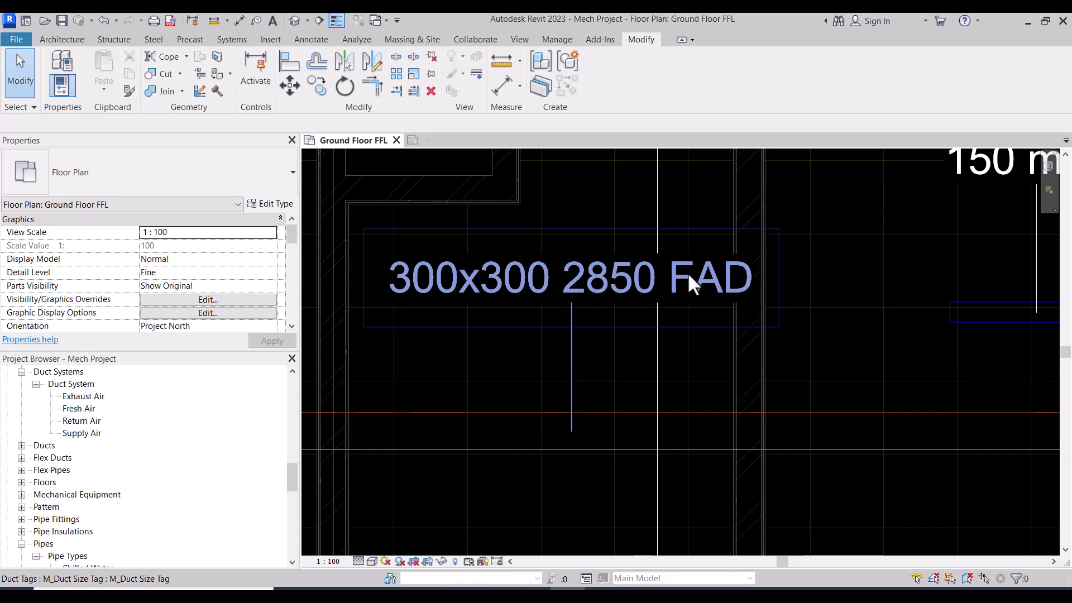
{"action": "scroll", "coordinate": [579, 266], "scroll_direction": "down", "scroll_amount": 3}
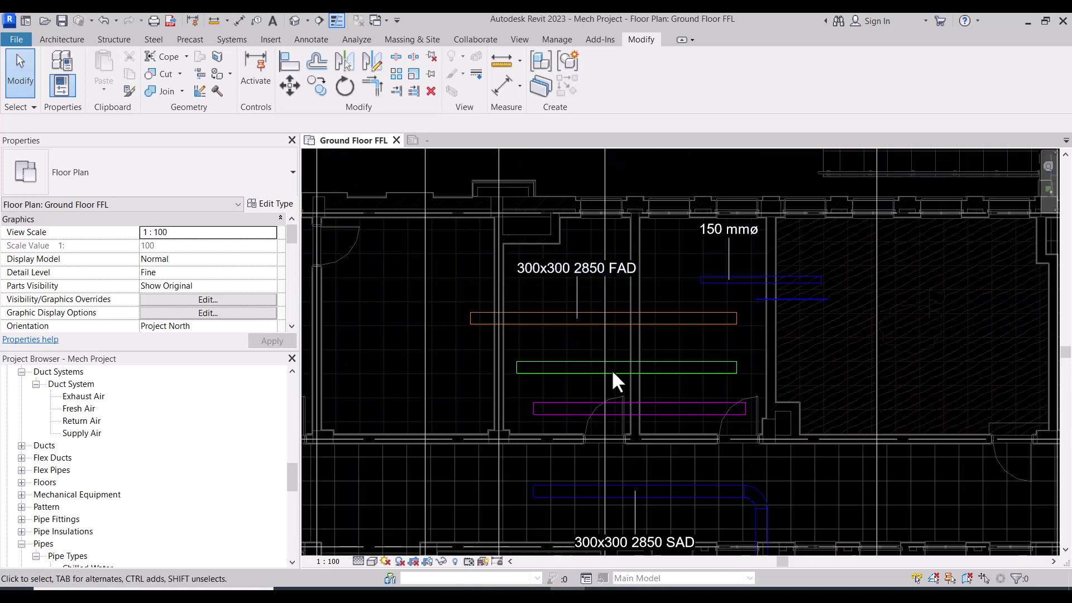
Move the 300x300 2850 SAD tag up closer to its duct.
{"action": "middle_click_drag", "start_coordinate": [613, 378], "coordinate": [641, 347]}
{"action": "scroll", "coordinate": [601, 407], "scroll_direction": "up", "scroll_amount": 4}
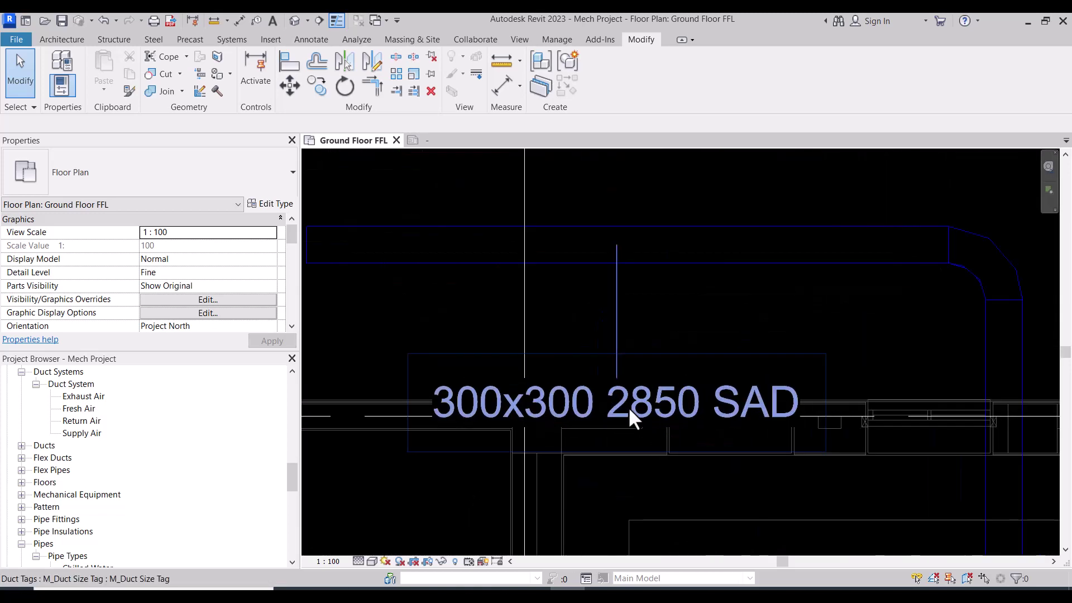
{"action": "left_click", "coordinate": [610, 425]}
{"action": "mouse_move", "coordinate": [618, 424]}
{"action": "left_mouse_down"}
{"action": "mouse_move", "coordinate": [624, 384]}
{"action": "mouse_move", "coordinate": [598, 352]}
{"action": "left_mouse_up"}
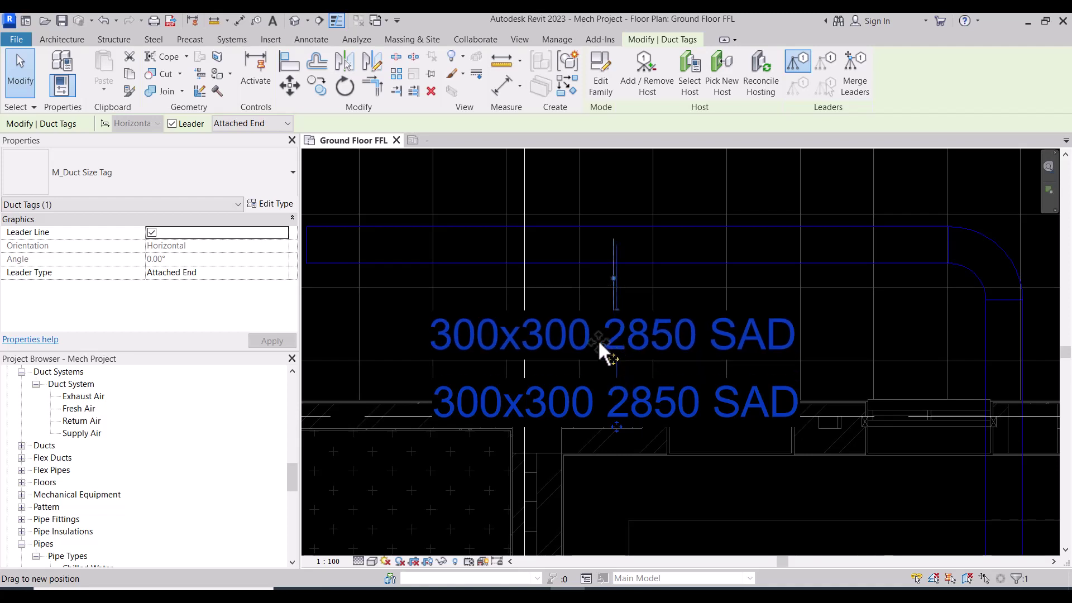
{"action": "scroll", "coordinate": [605, 338], "scroll_direction": "down", "scroll_amount": 2}
{"action": "key", "text": "Escape"}
{"action": "scroll", "coordinate": [639, 350], "scroll_direction": "up", "scroll_amount": 1}
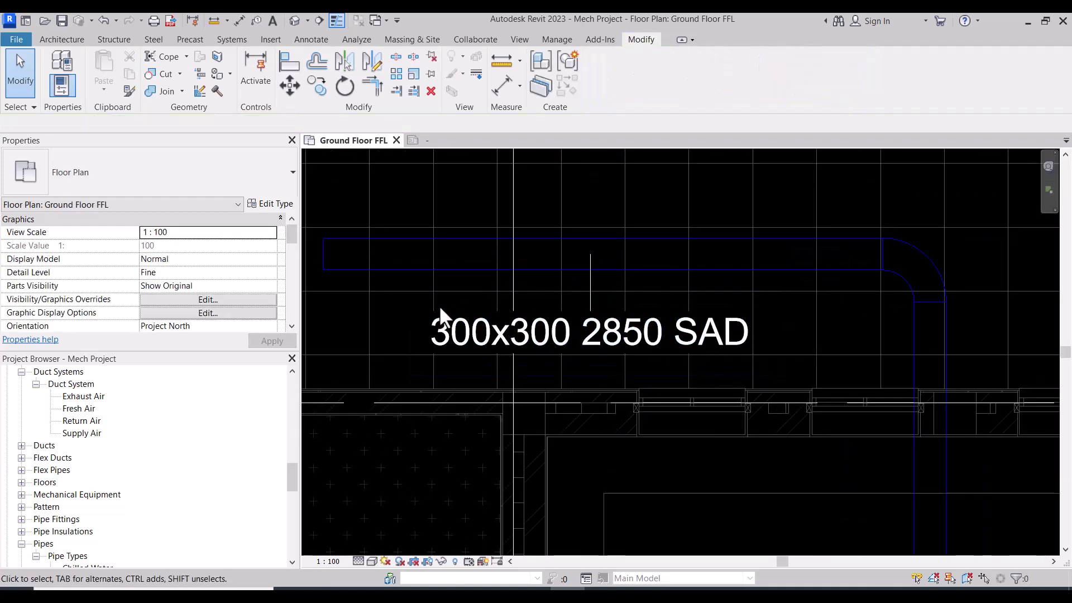
{"action": "middle_click_drag", "start_coordinate": [417, 330], "coordinate": [428, 333]}
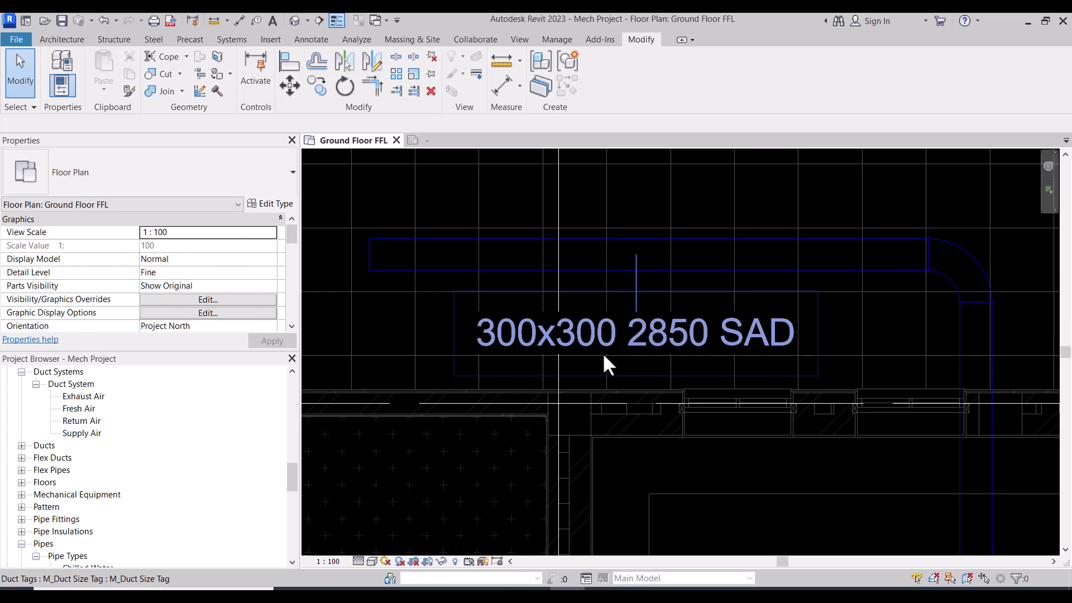
{"action": "scroll", "coordinate": [602, 353], "scroll_direction": "down", "scroll_amount": 2}
Open the SAD duct tag's family and the Edit Label dialog for its label.
{"action": "left_click", "coordinate": [628, 340]}
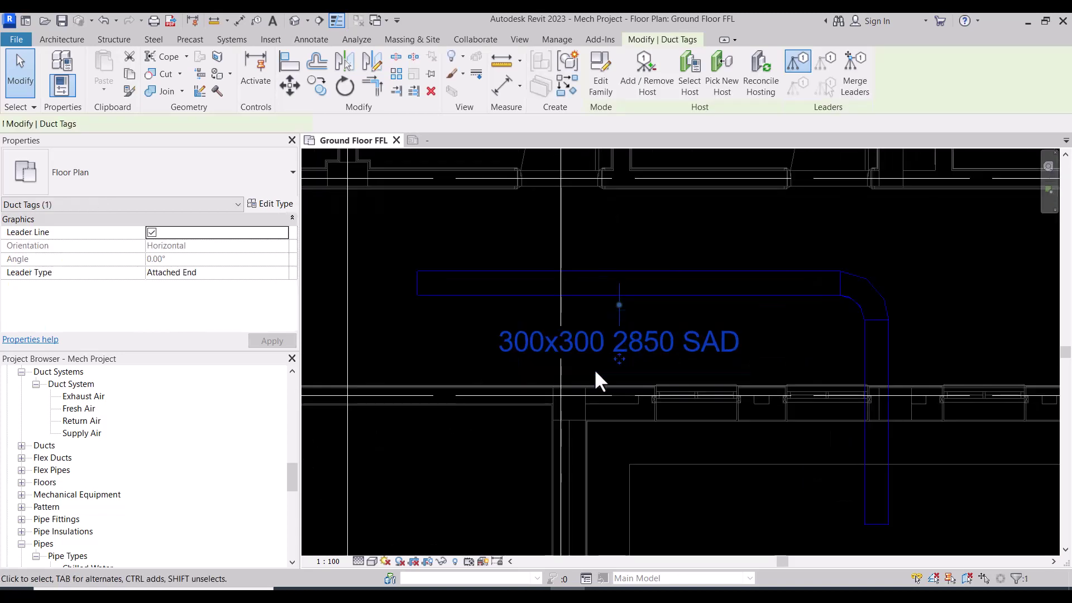
{"action": "left_click", "coordinate": [601, 78]}
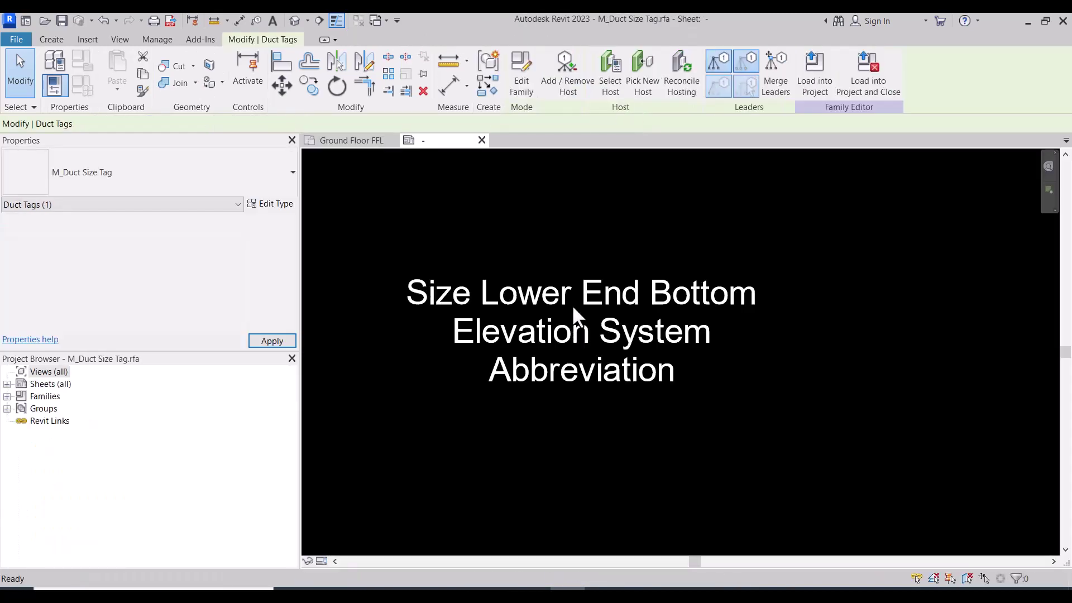
{"action": "left_click", "coordinate": [582, 324]}
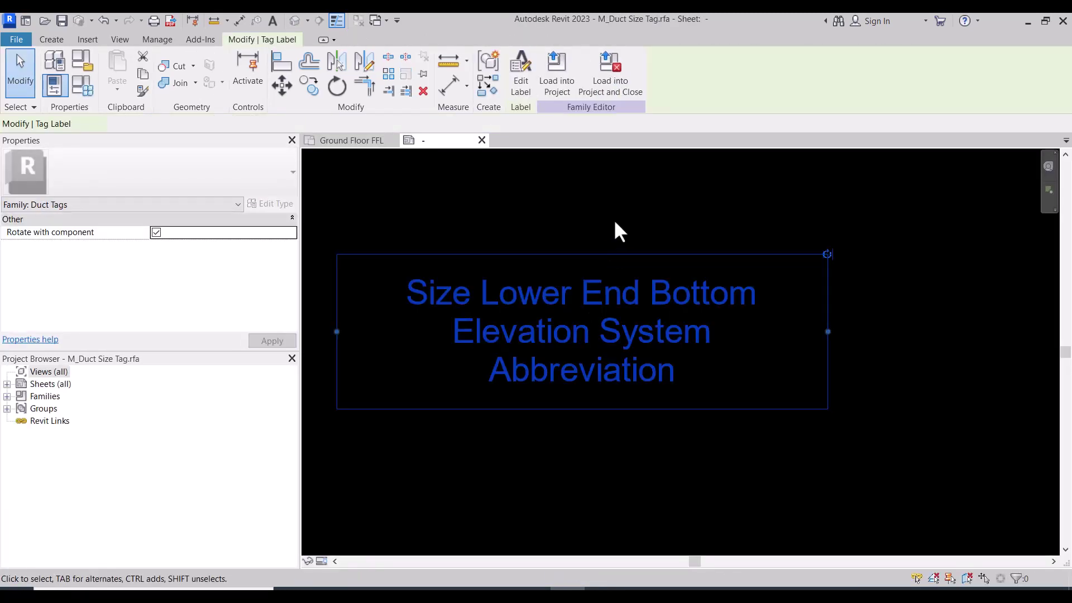
{"action": "left_click", "coordinate": [520, 76]}
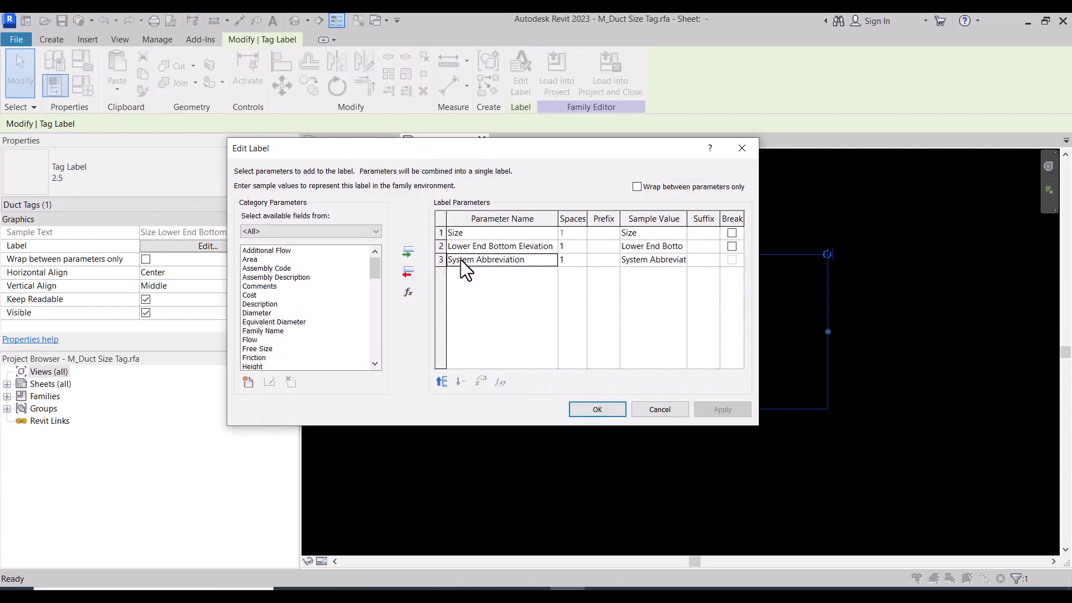
Put System Abbreviation first, prefix the elevation with BOD, and load the tag back.
{"action": "left_click", "coordinate": [442, 382]}
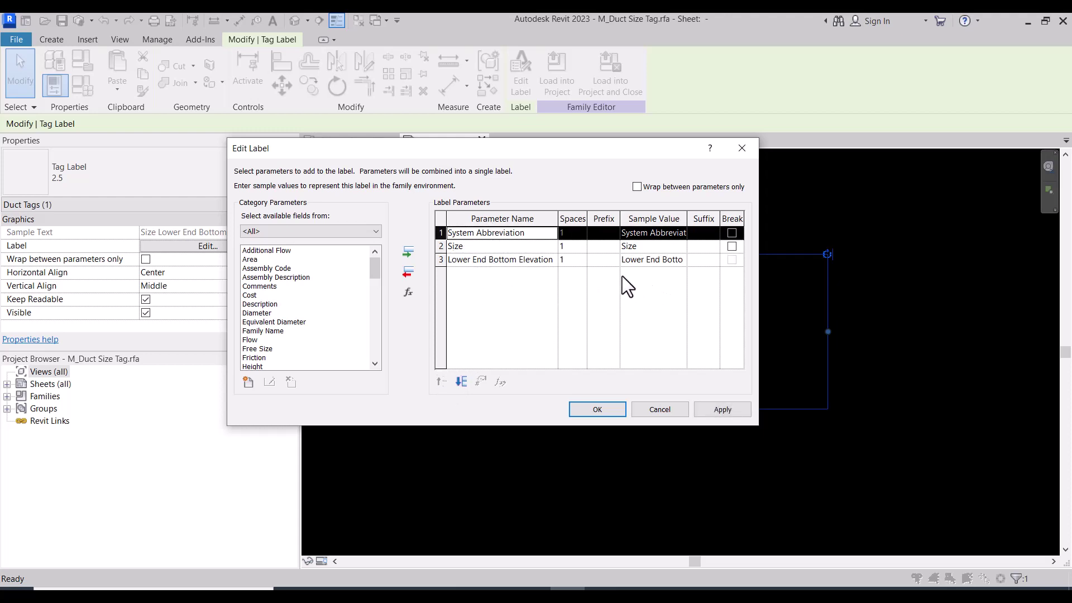
{"action": "left_click", "coordinate": [604, 259]}
{"action": "type", "text": "BO"}
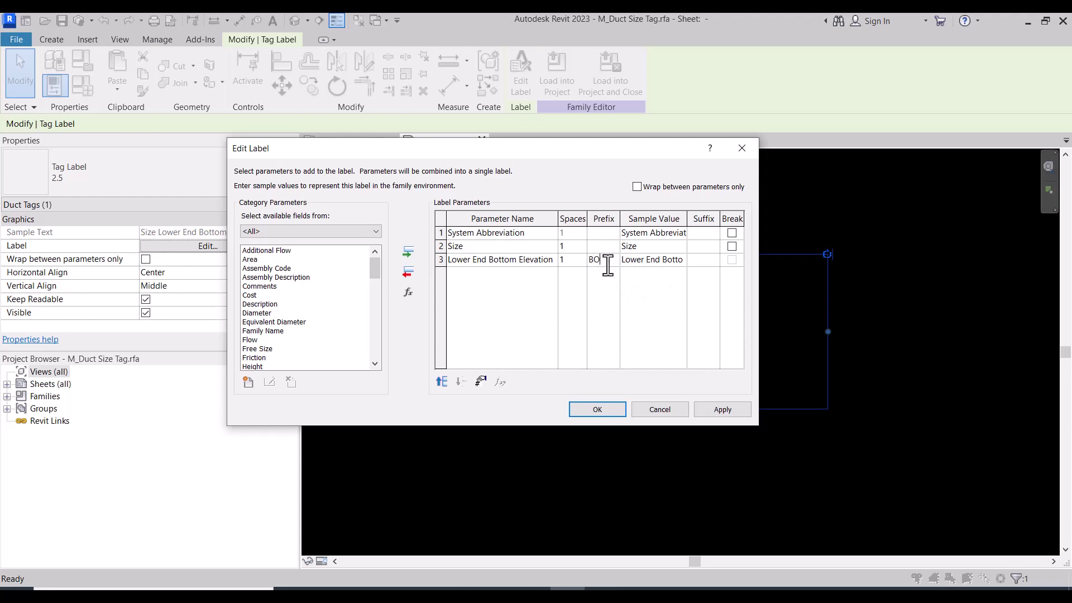
{"action": "type", "text": "P"}
{"action": "left_click", "coordinate": [601, 412]}
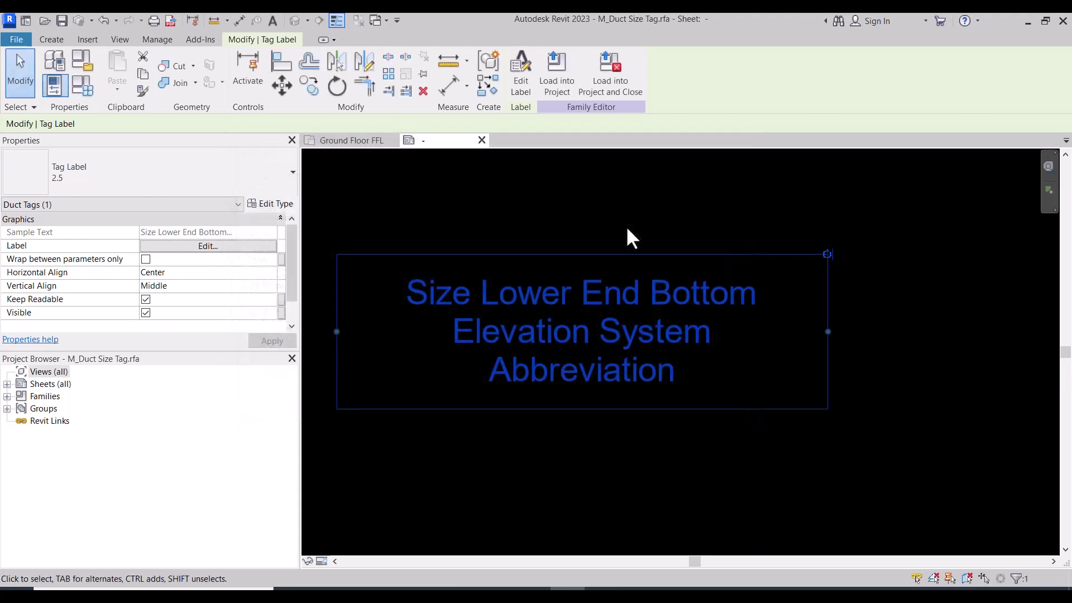
{"action": "left_click", "coordinate": [560, 74]}
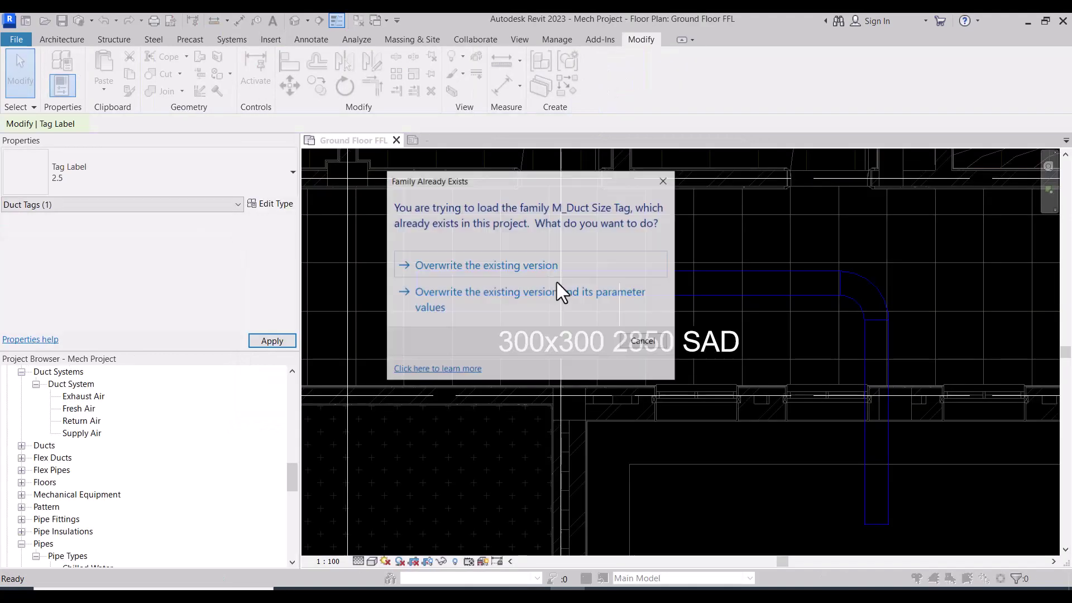
Overwrite the existing tag family, then select the SAD 300x300 BOD 2850 duct tag.
{"action": "left_click", "coordinate": [531, 306]}
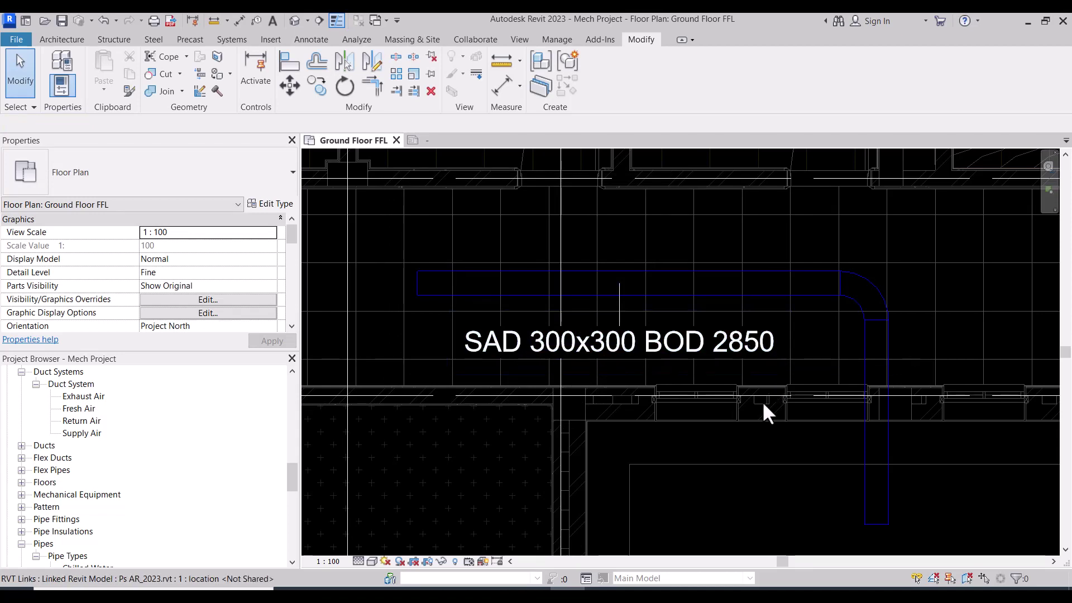
{"action": "scroll", "coordinate": [597, 450], "scroll_direction": "down", "scroll_amount": 2}
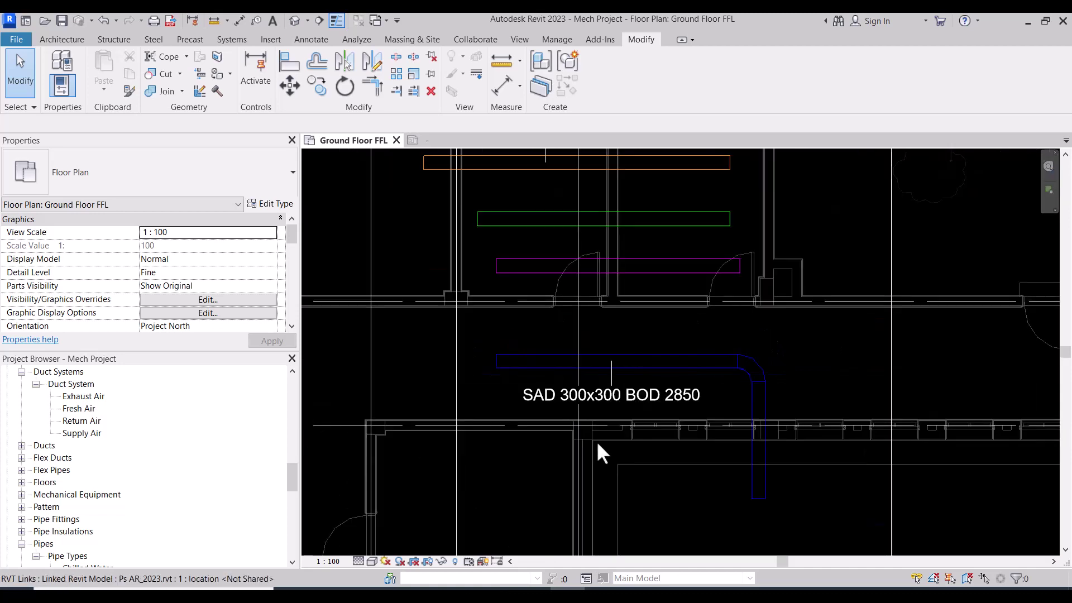
{"action": "scroll", "coordinate": [597, 441], "scroll_direction": "down", "scroll_amount": 1}
{"action": "scroll", "coordinate": [551, 214], "scroll_direction": "up", "scroll_amount": 2}
{"action": "scroll", "coordinate": [555, 257], "scroll_direction": "up", "scroll_amount": 3}
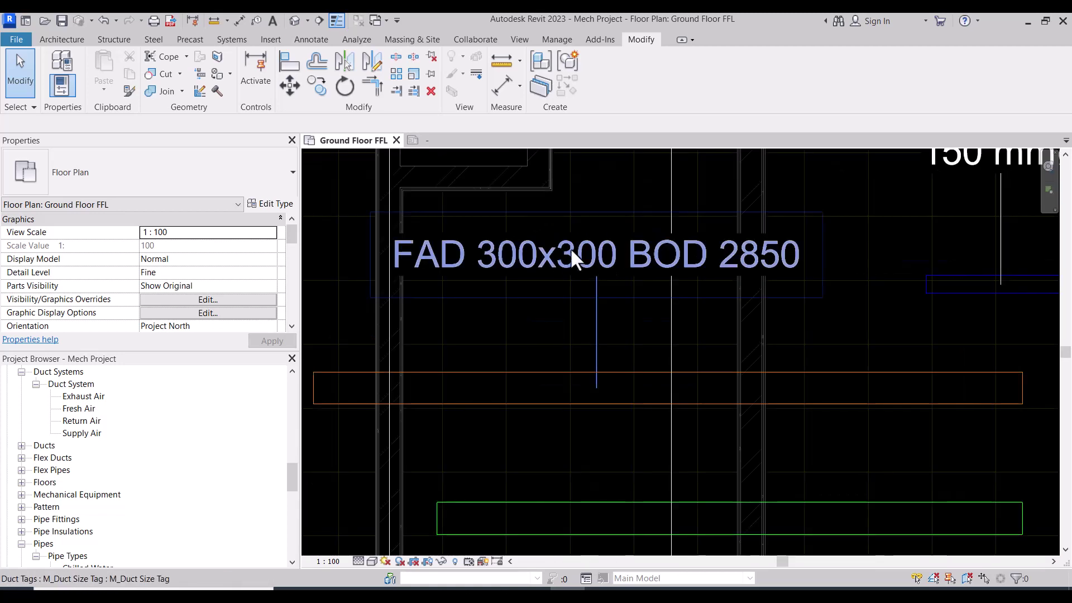
{"action": "scroll", "coordinate": [571, 246], "scroll_direction": "down", "scroll_amount": 1}
{"action": "scroll", "coordinate": [575, 279], "scroll_direction": "down", "scroll_amount": 4}
{"action": "scroll", "coordinate": [618, 397], "scroll_direction": "up", "scroll_amount": 4}
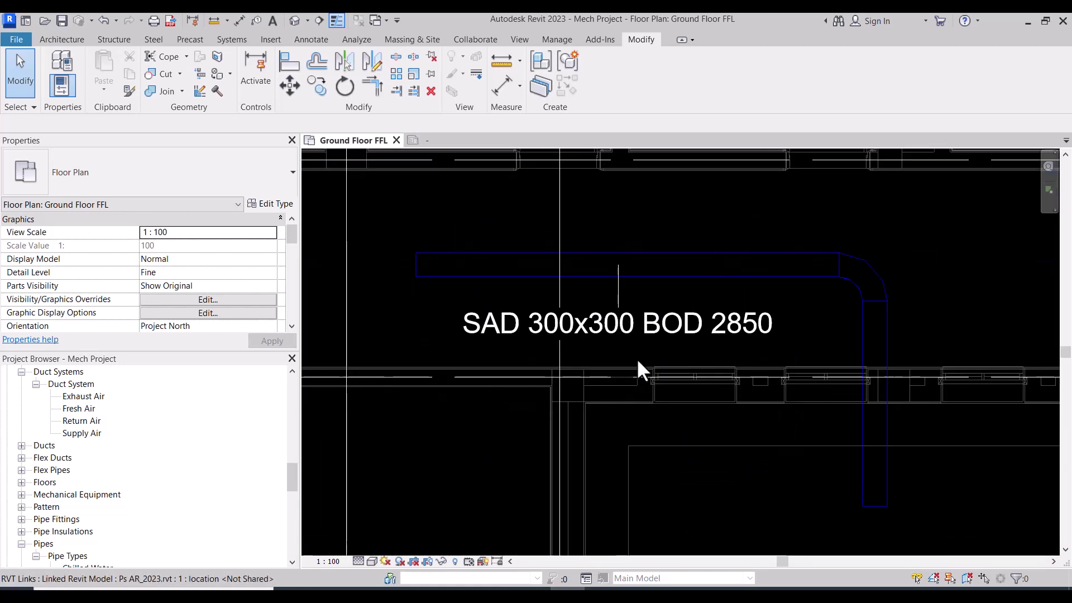
{"action": "left_click", "coordinate": [642, 325]}
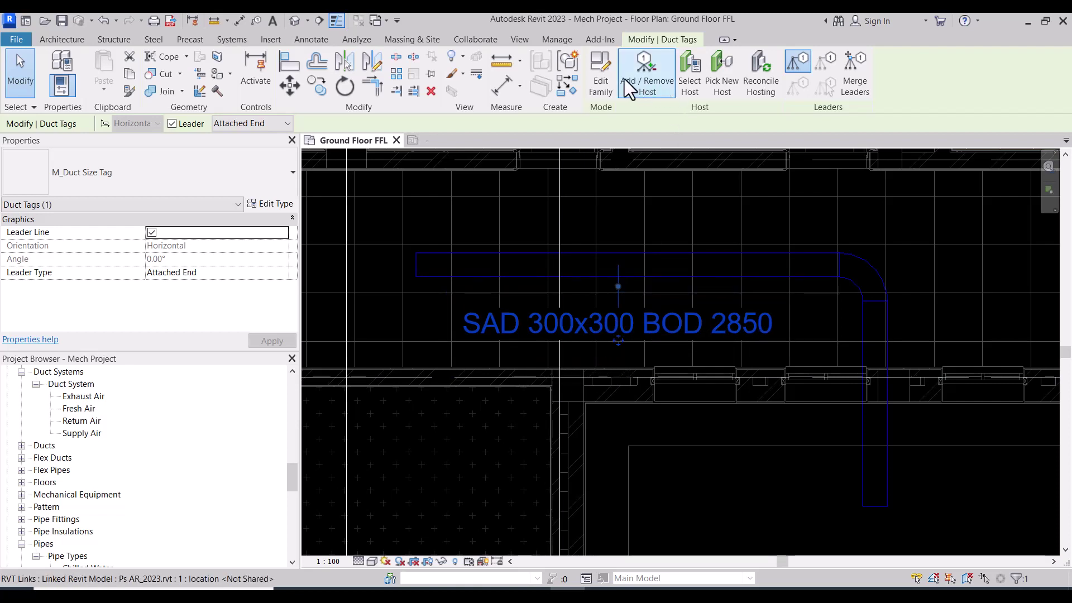
Add a line break after Size in the duct tag label and reload it, overwriting.
{"action": "left_click", "coordinate": [602, 75]}
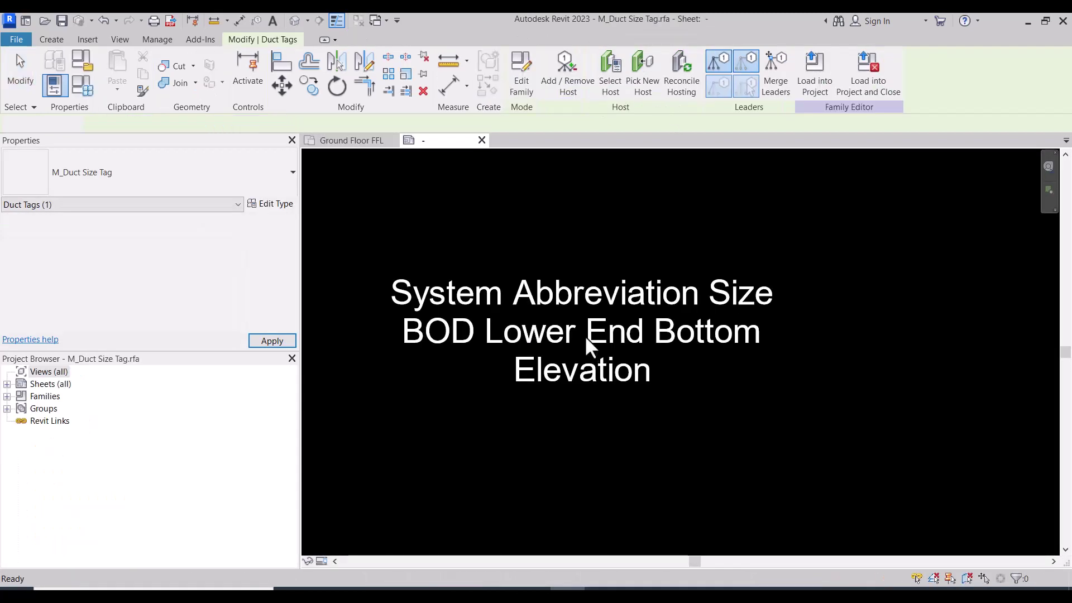
{"action": "left_click", "coordinate": [614, 330]}
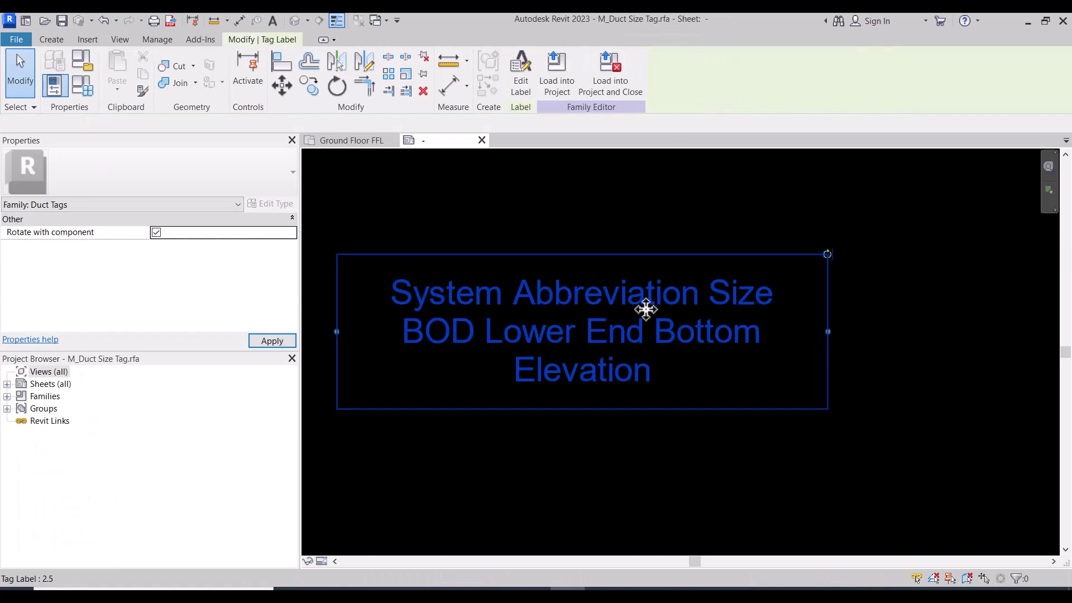
{"action": "left_click", "coordinate": [519, 75]}
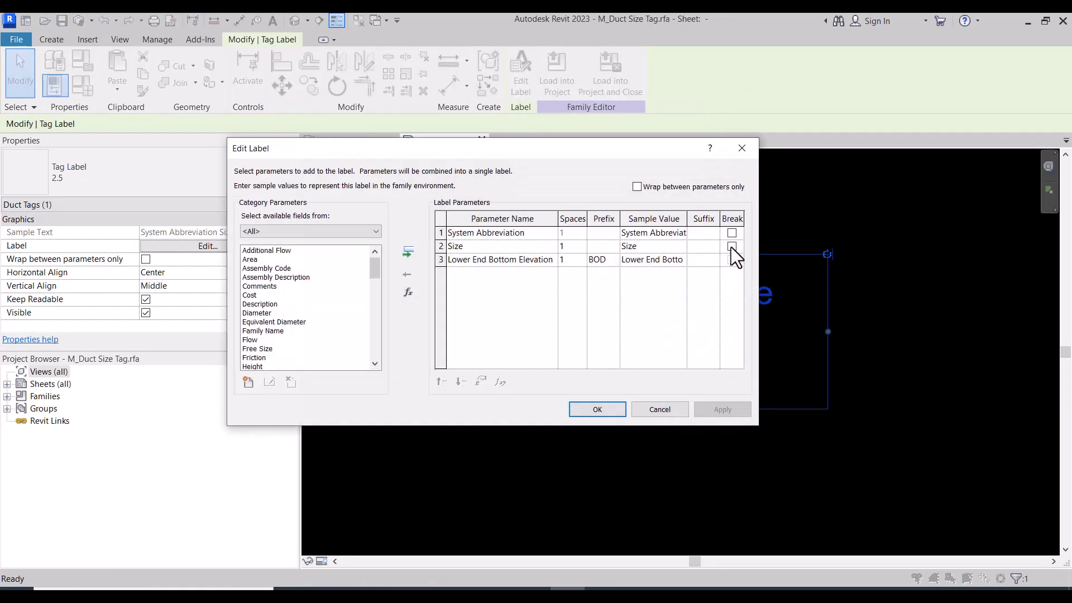
{"action": "left_click", "coordinate": [732, 246]}
{"action": "left_click", "coordinate": [593, 409]}
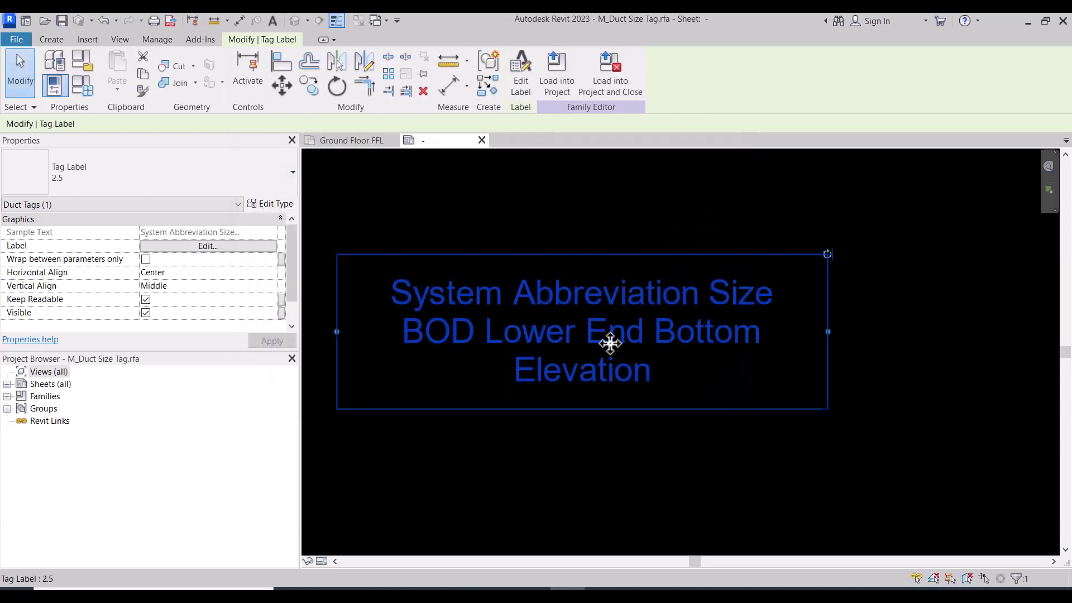
{"action": "left_click", "coordinate": [558, 72]}
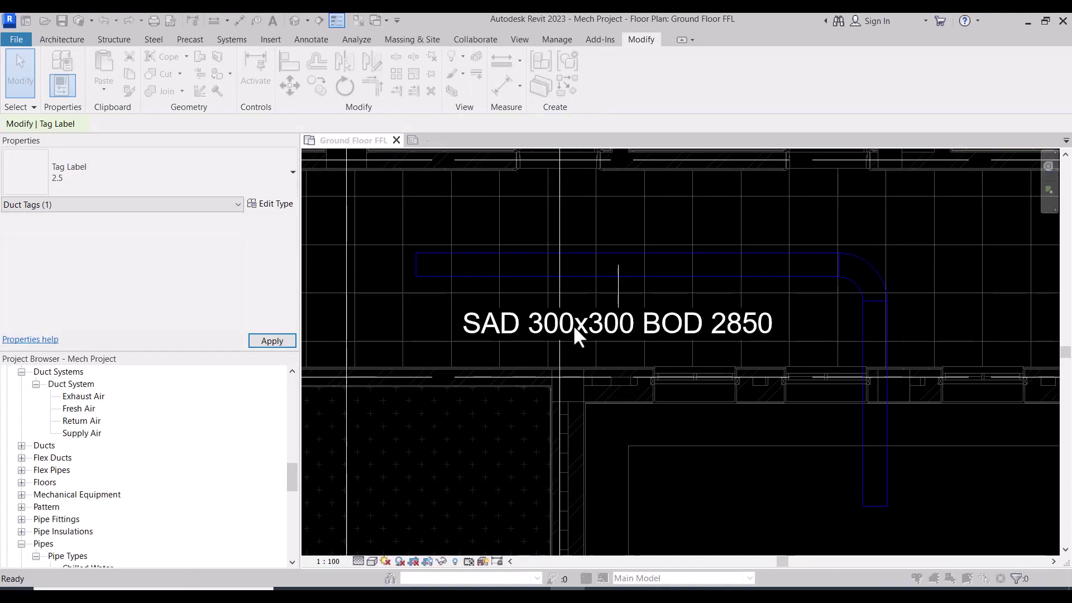
{"action": "left_click", "coordinate": [564, 304]}
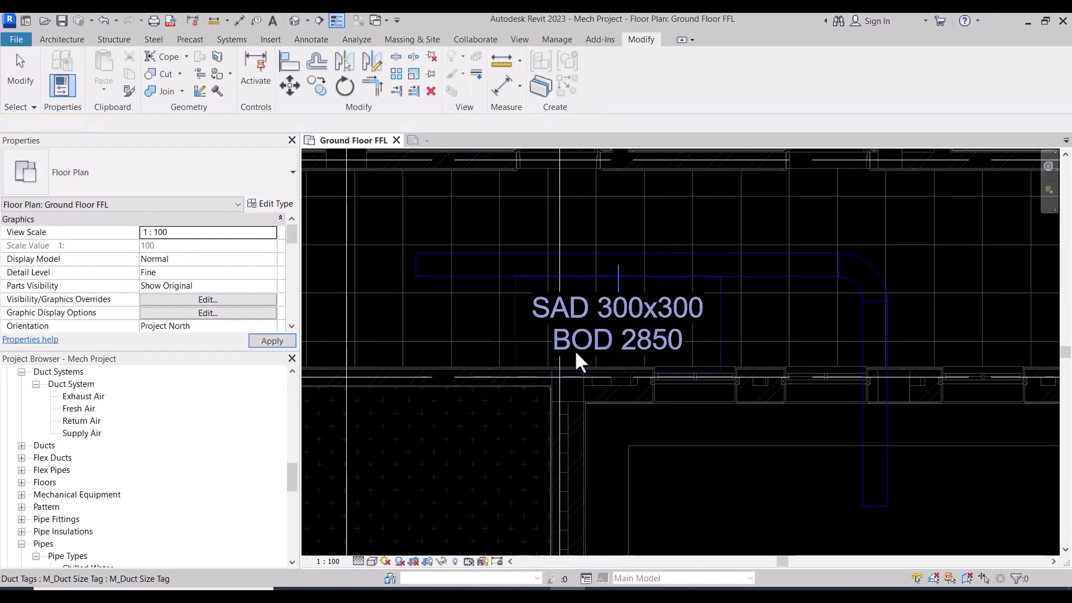
Reposition the two-line SAD tag neatly beside its duct.
{"action": "scroll", "coordinate": [584, 335], "scroll_direction": "down", "scroll_amount": 3}
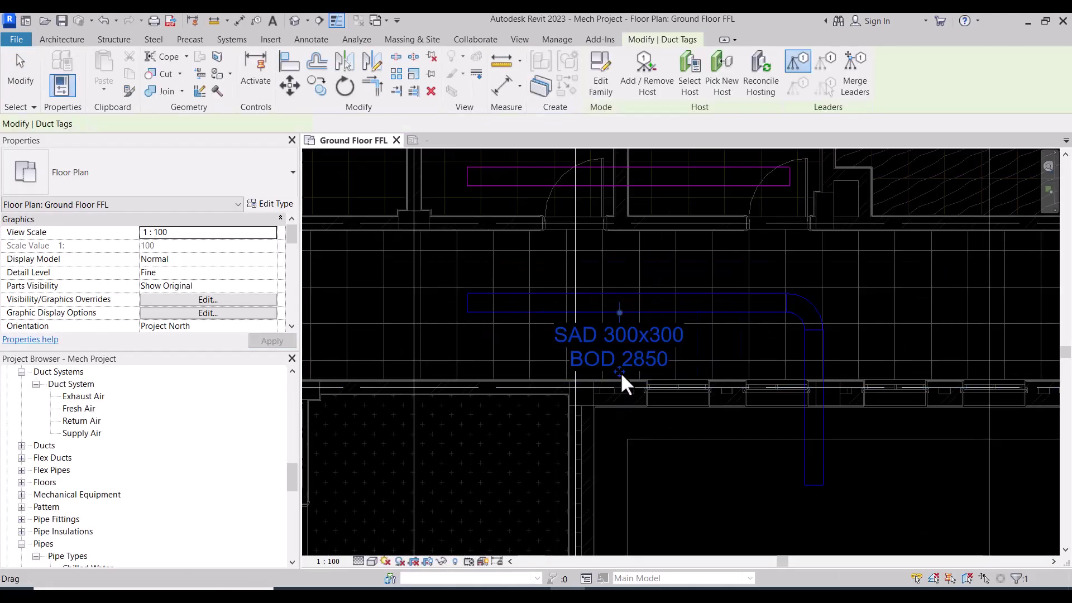
{"action": "left_click_drag", "start_coordinate": [621, 371], "coordinate": [607, 468]}
{"action": "scroll", "coordinate": [607, 468], "scroll_direction": "down", "scroll_amount": 3}
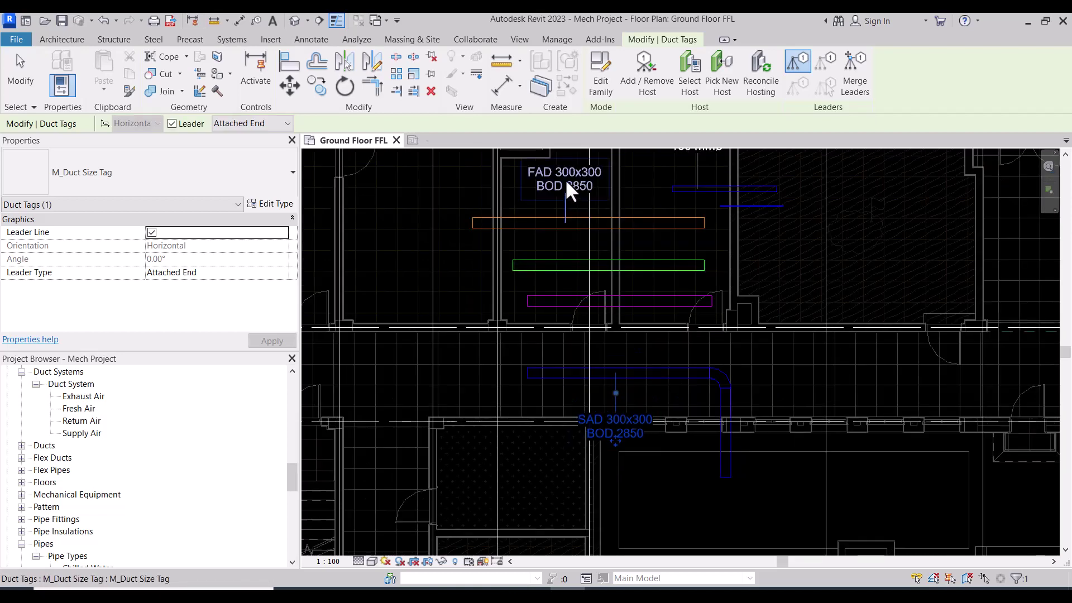
{"action": "key", "text": "Escape"}
{"action": "scroll", "coordinate": [583, 245], "scroll_direction": "down", "scroll_amount": 2}
{"action": "scroll", "coordinate": [605, 394], "scroll_direction": "up", "scroll_amount": 2}
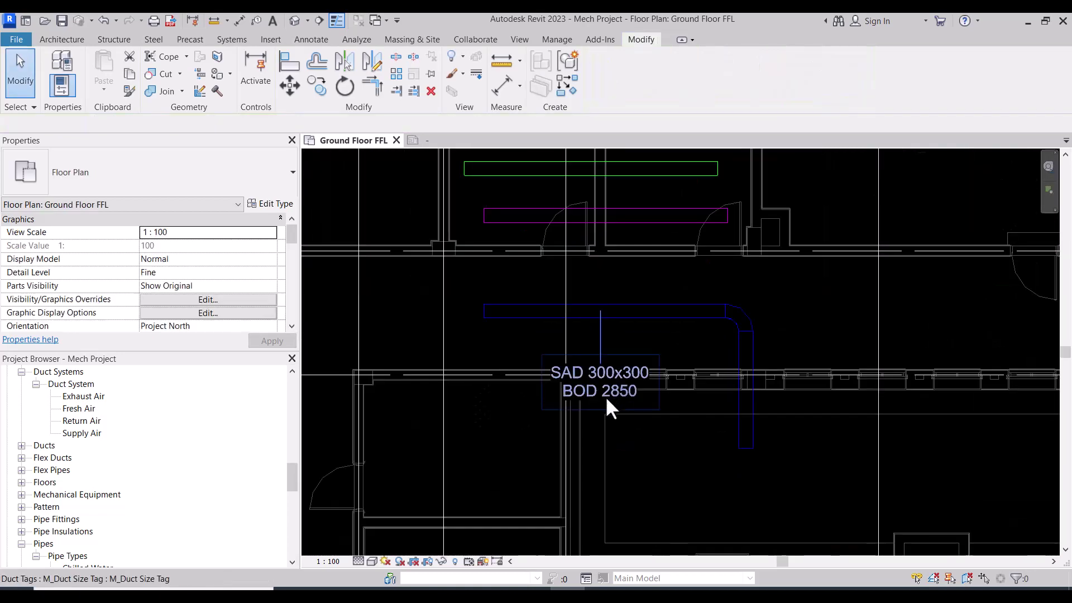
{"action": "left_click", "coordinate": [605, 394]}
{"action": "scroll", "coordinate": [606, 394], "scroll_direction": "up", "scroll_amount": 2}
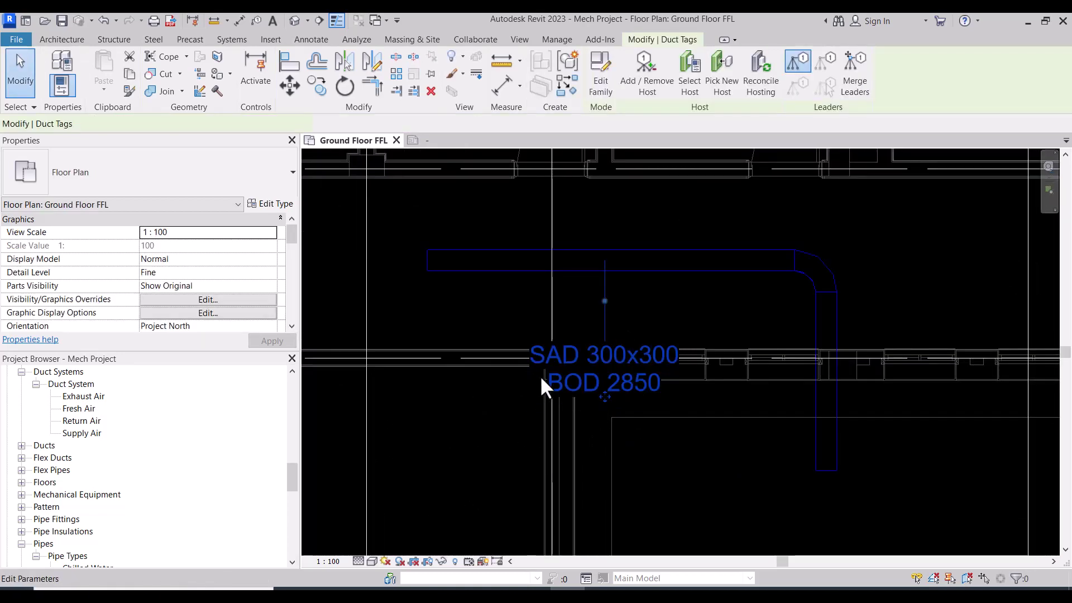
{"action": "left_click_drag", "start_coordinate": [605, 393], "coordinate": [600, 385]}
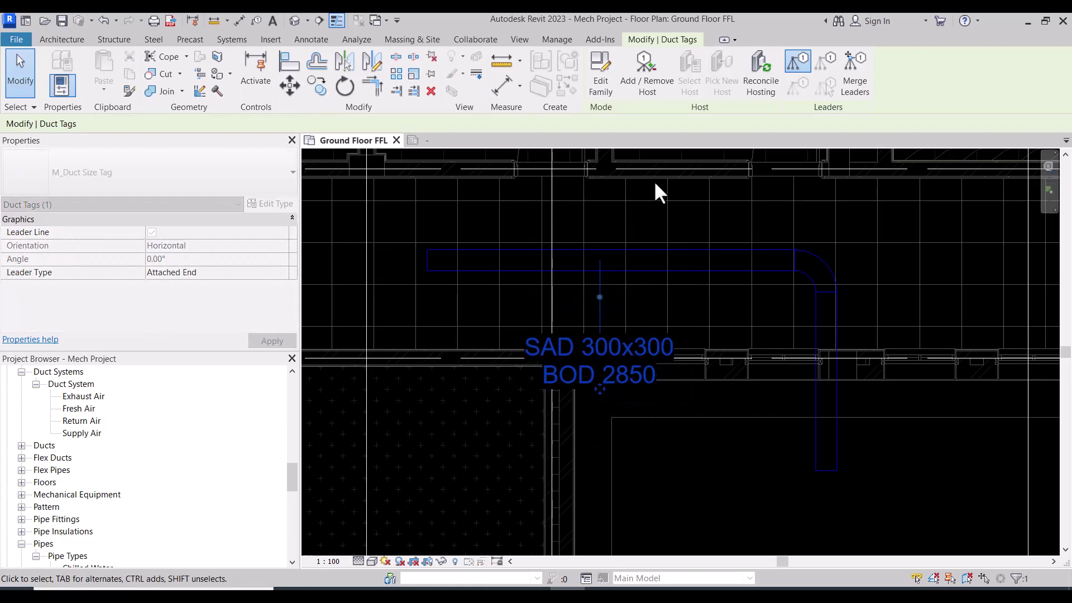
Set the duct tag label type's Text Size to 1.5 mm, keeping the Arial font.
{"action": "left_click", "coordinate": [602, 72]}
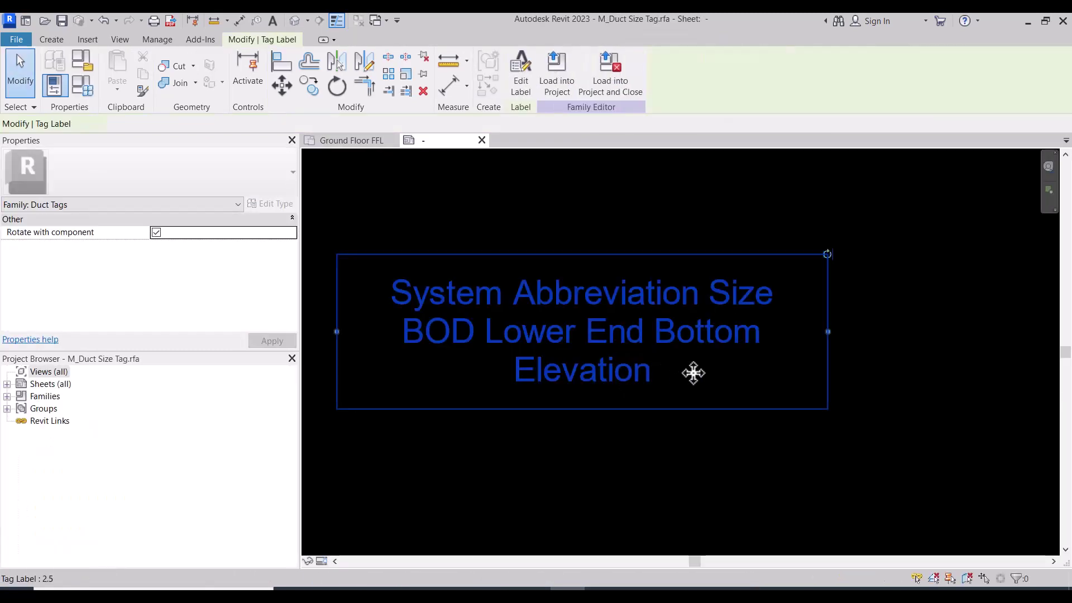
{"action": "left_click", "coordinate": [693, 373]}
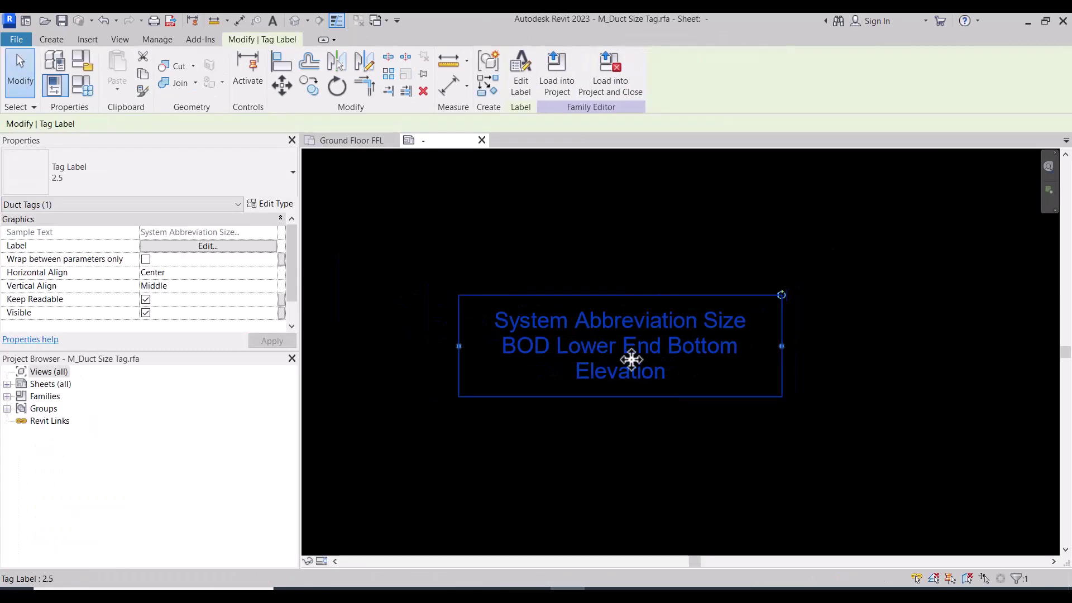
{"action": "left_click", "coordinate": [263, 206]}
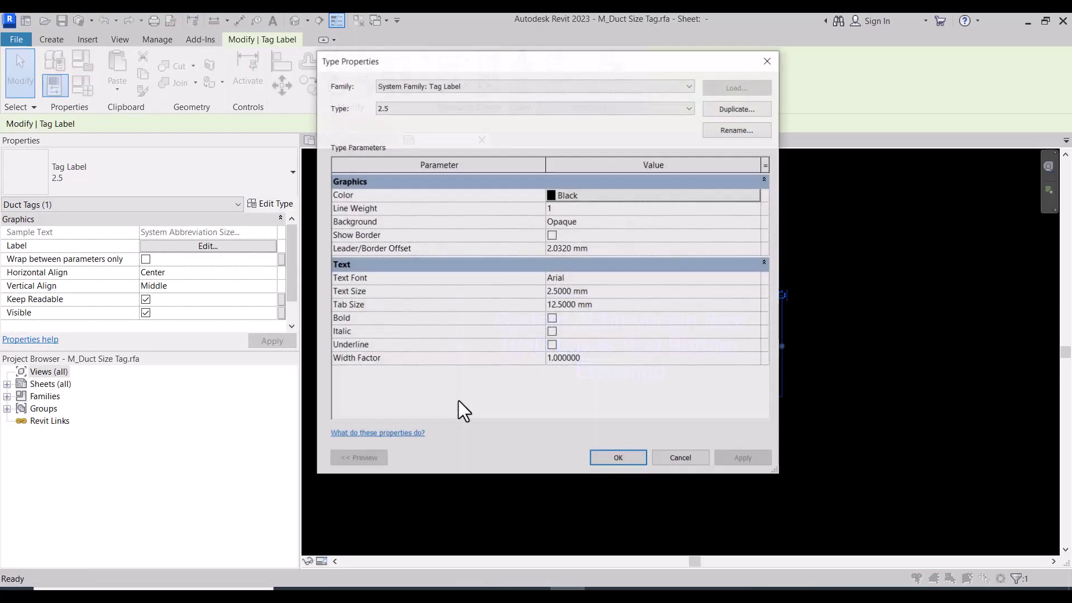
{"action": "left_click", "coordinate": [603, 293]}
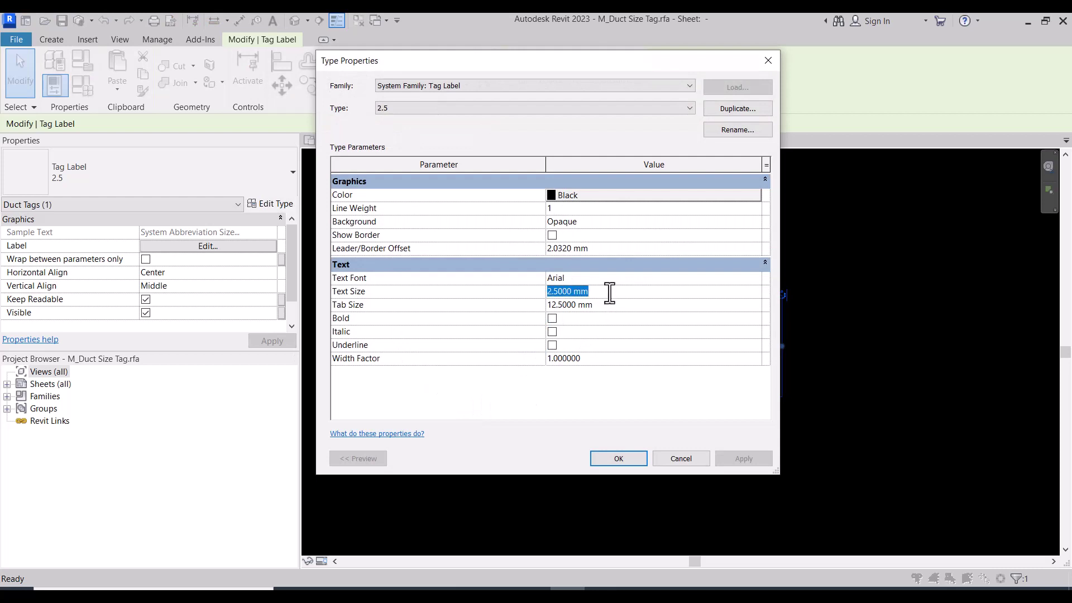
{"action": "type", "text": "1."}
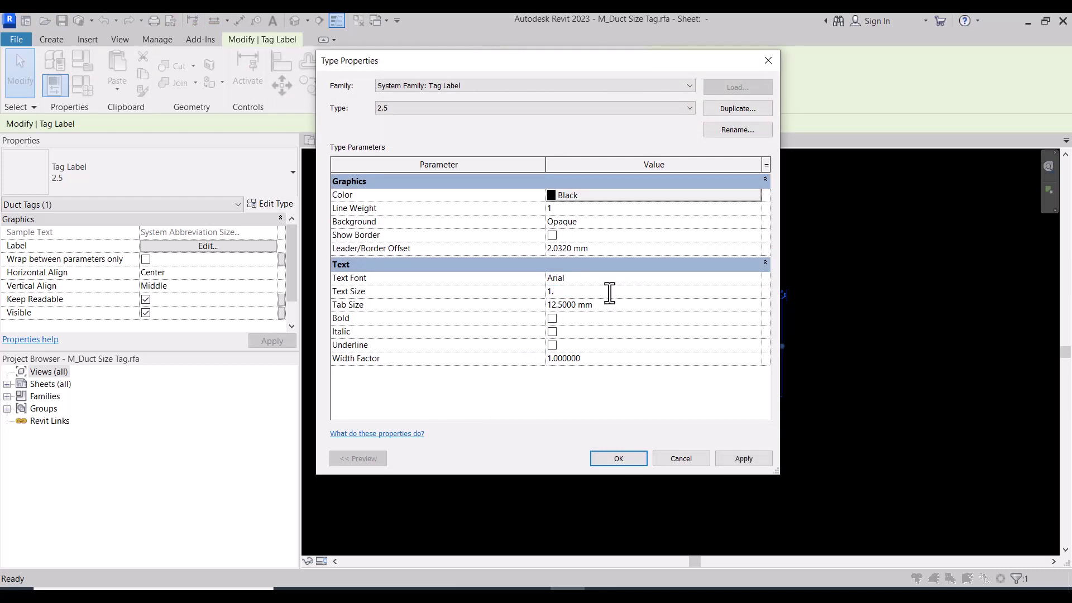
{"action": "type", "text": "5"}
{"action": "left_click", "coordinate": [600, 278]}
{"action": "left_click", "coordinate": [758, 278]}
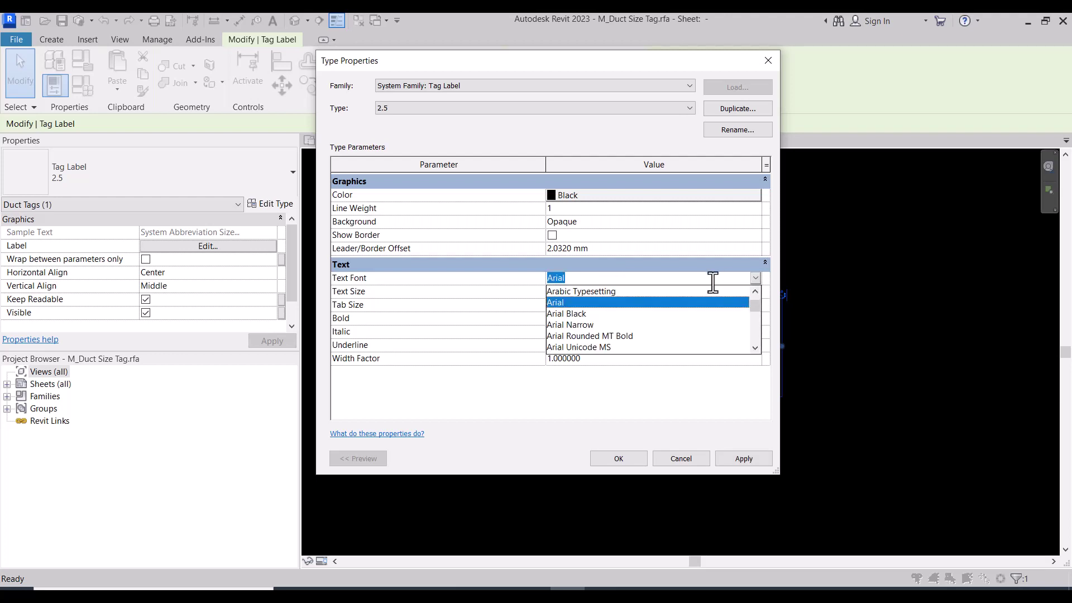
{"action": "left_click", "coordinate": [598, 302]}
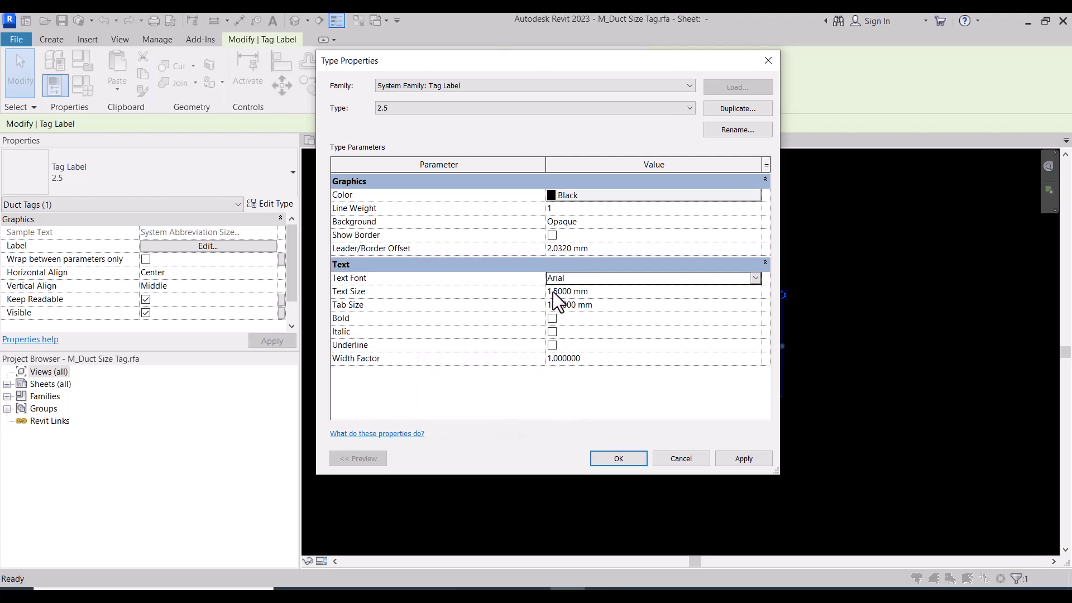
{"action": "left_click", "coordinate": [553, 239]}
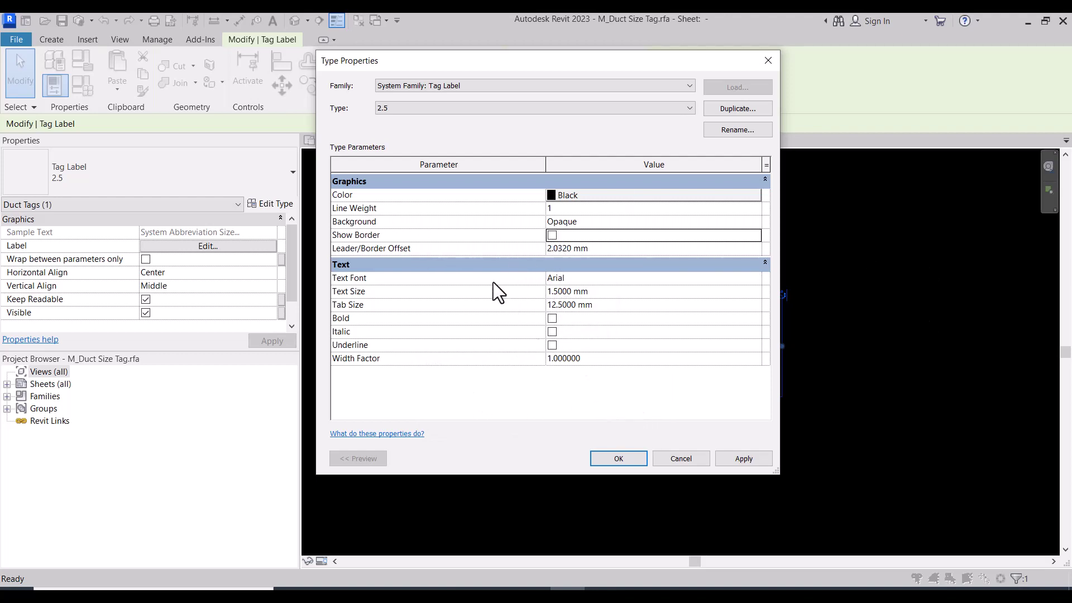
{"action": "left_click", "coordinate": [593, 293]}
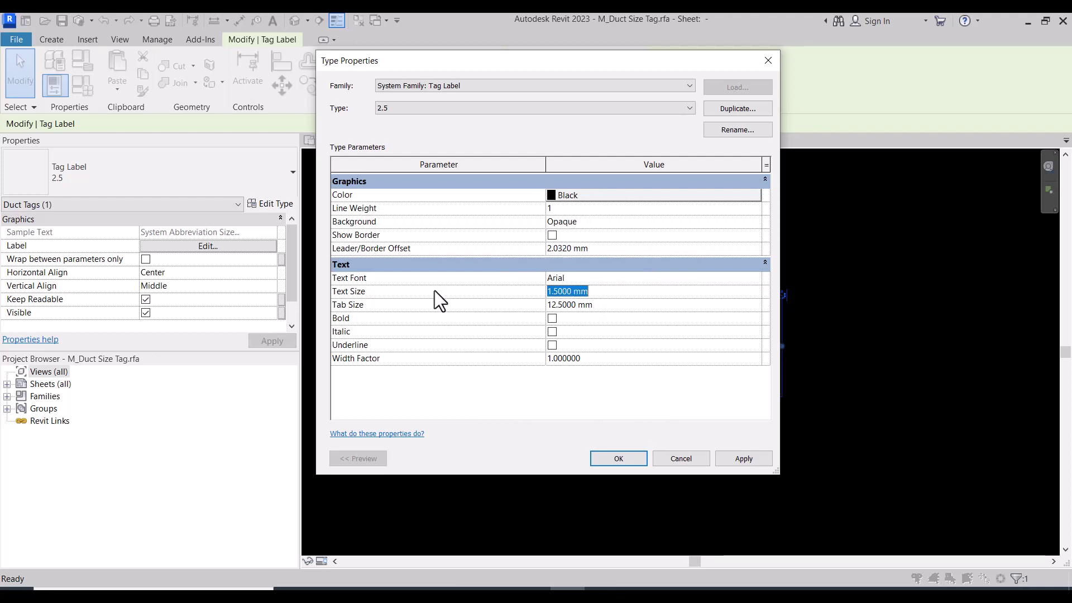
{"action": "left_click", "coordinate": [624, 460]}
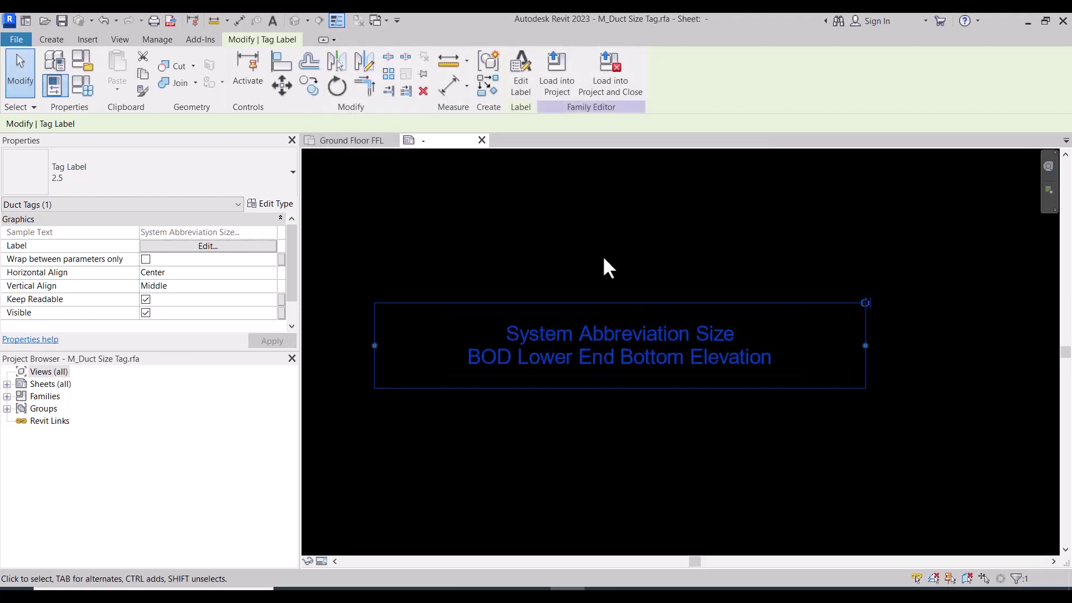
Reload the edited duct tag family into the project, overwriting the existing version and keeping parameter values.
{"action": "left_click", "coordinate": [553, 84]}
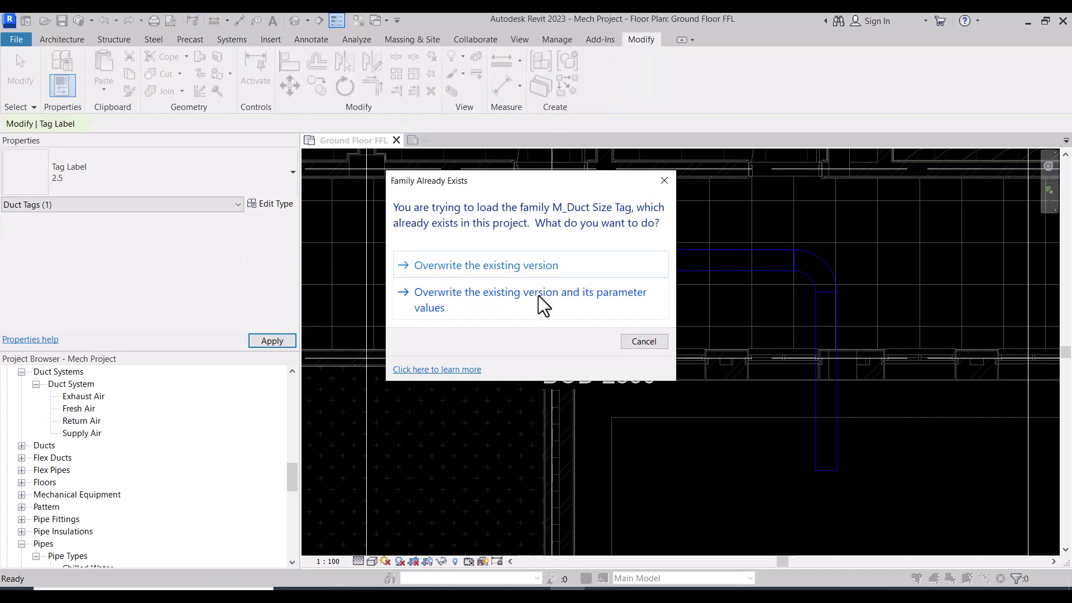
{"action": "left_click", "coordinate": [539, 297]}
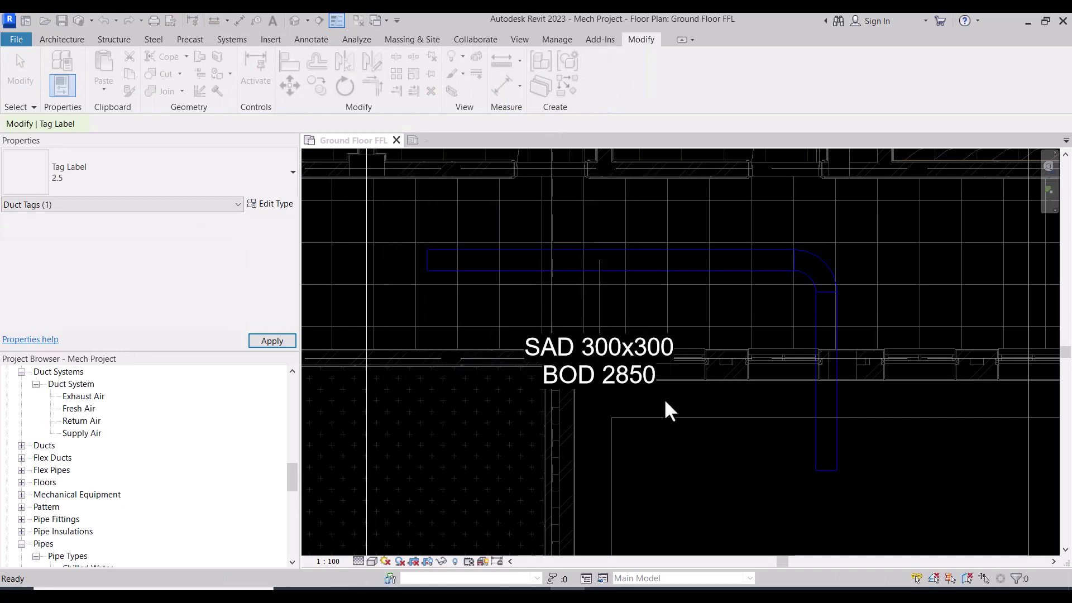
{"action": "left_click", "coordinate": [601, 388]}
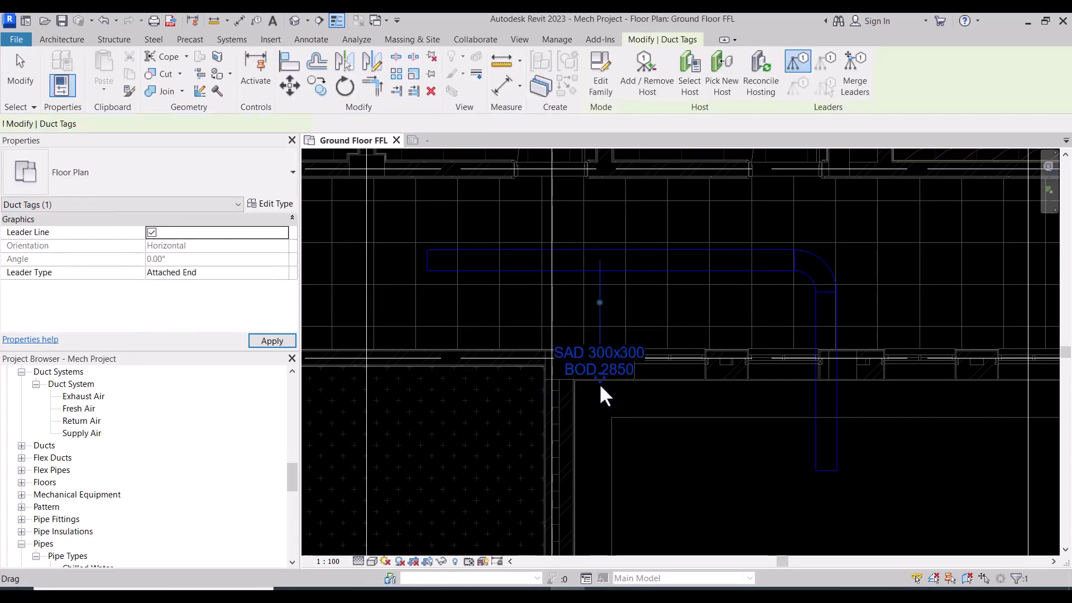
{"action": "scroll", "coordinate": [583, 423], "scroll_direction": "down", "scroll_amount": 3}
{"action": "scroll", "coordinate": [583, 423], "scroll_direction": "down", "scroll_amount": 2}
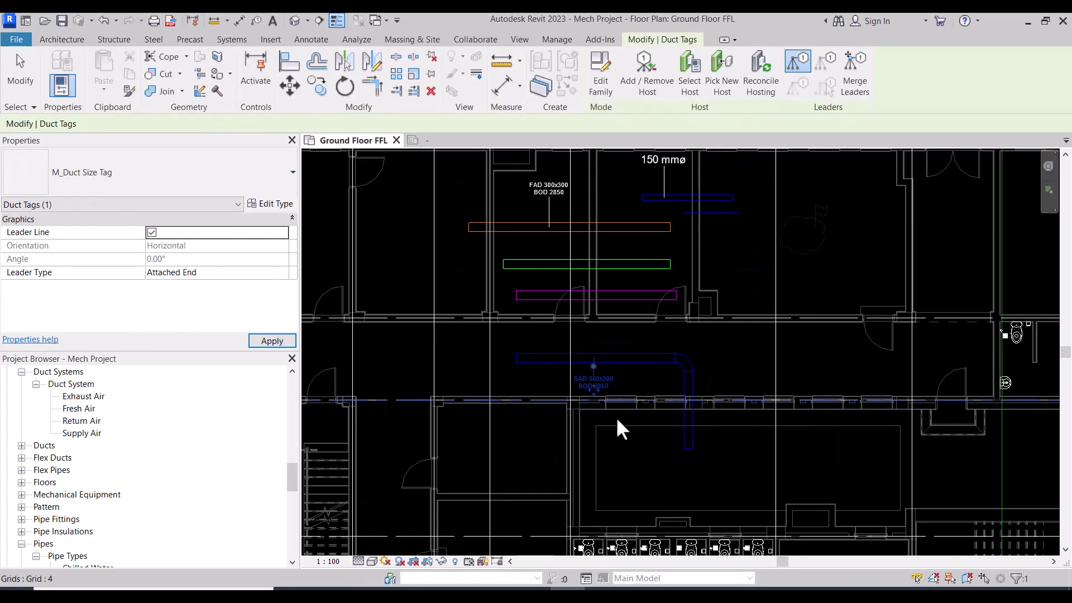
{"action": "scroll", "coordinate": [574, 182], "scroll_direction": "up", "scroll_amount": 3}
{"action": "scroll", "coordinate": [525, 193], "scroll_direction": "up", "scroll_amount": 3}
Move the FAD duct tag lower toward its duct, then select the 150 mmø pipe tag.
{"action": "left_click", "coordinate": [526, 195]}
{"action": "left_click_drag", "start_coordinate": [527, 210], "coordinate": [532, 244]}
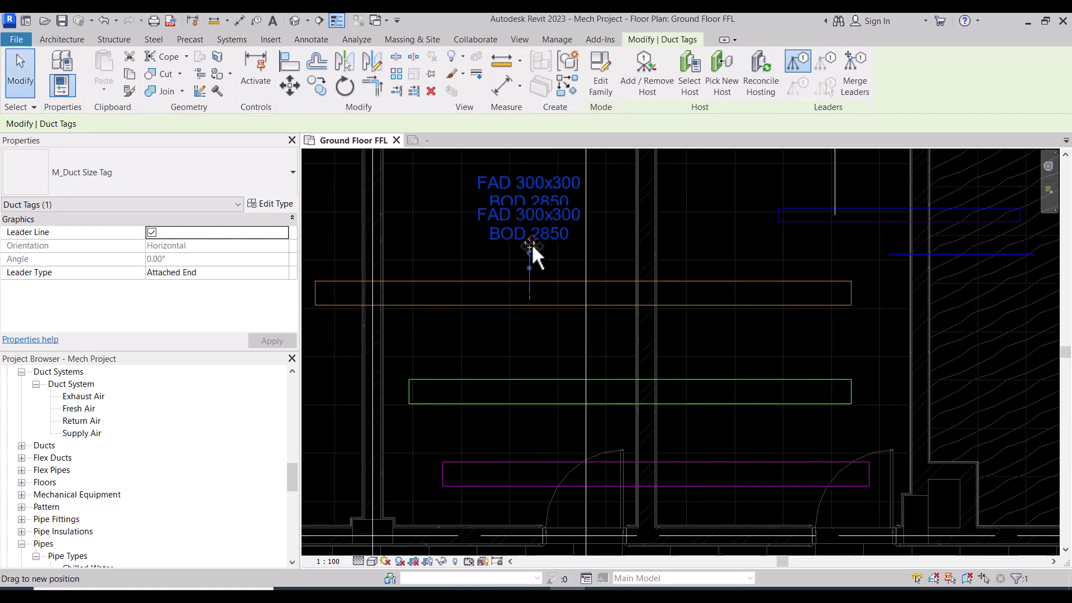
{"action": "left_click", "coordinate": [578, 254]}
{"action": "scroll", "coordinate": [680, 325], "scroll_direction": "down", "scroll_amount": 3}
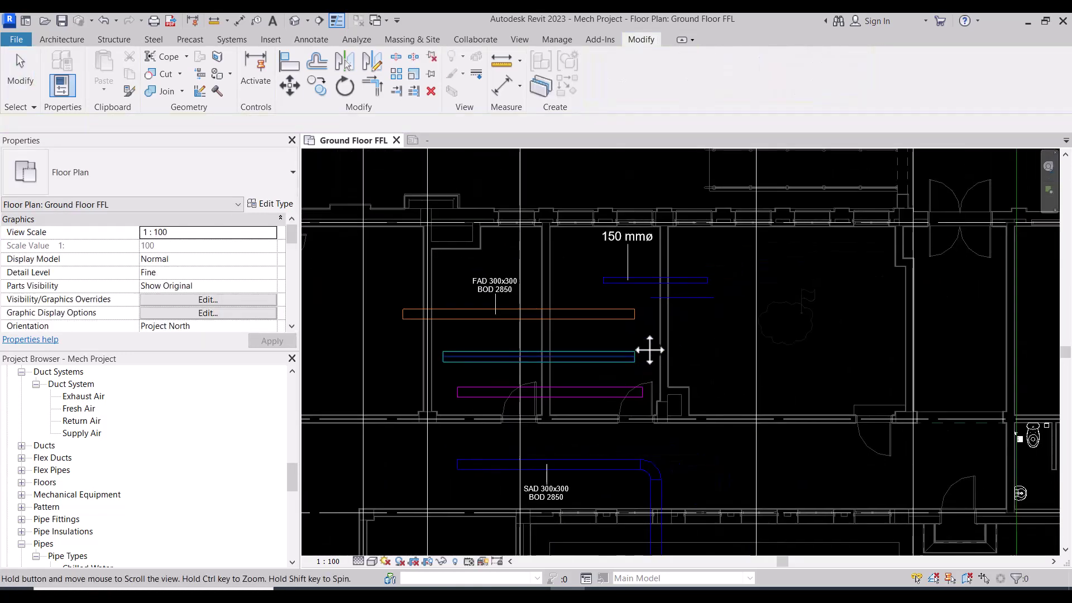
{"action": "scroll", "coordinate": [625, 248], "scroll_direction": "up", "scroll_amount": 4}
{"action": "left_click", "coordinate": [624, 248]}
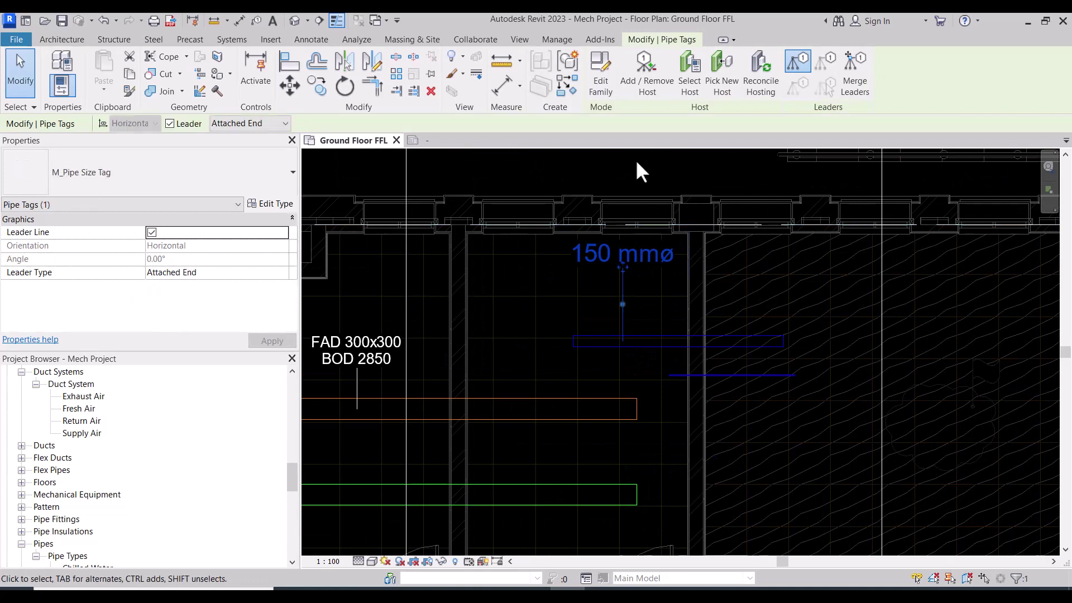
Open the pipe tag's M_Pipe Size Tag family and edit its Size label's parameters.
{"action": "double_click", "coordinate": [600, 303]}
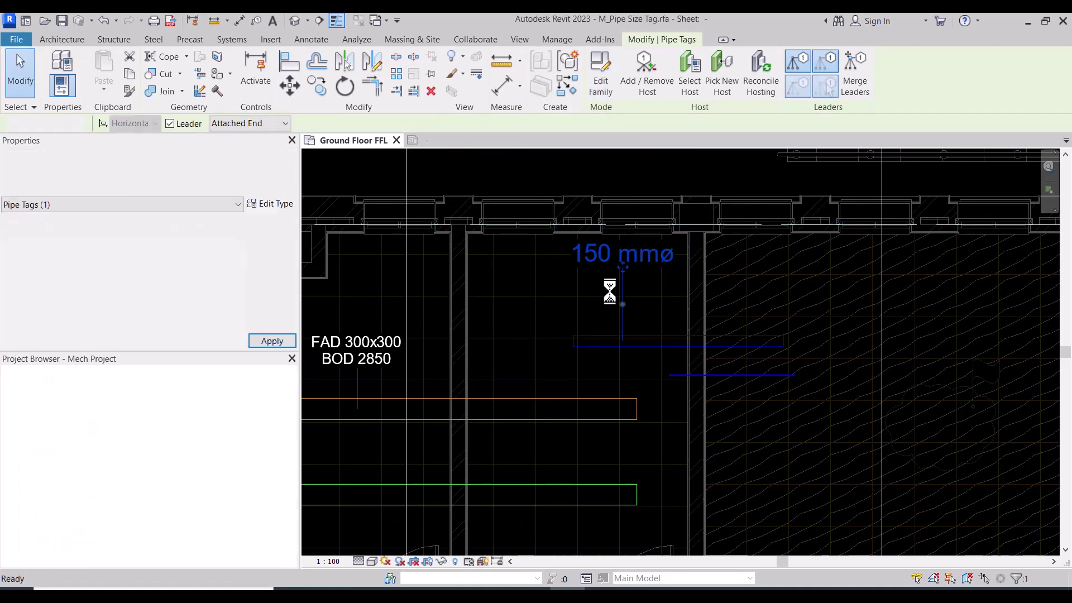
{"action": "scroll", "coordinate": [589, 285], "scroll_direction": "down", "scroll_amount": 2}
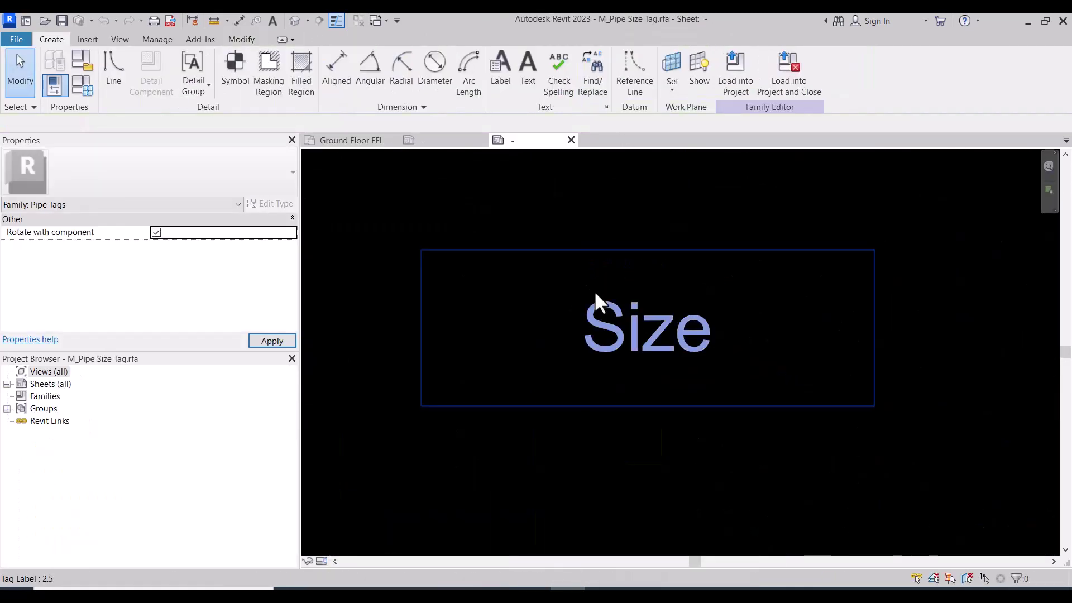
{"action": "scroll", "coordinate": [596, 299], "scroll_direction": "down", "scroll_amount": 2}
{"action": "left_click", "coordinate": [598, 307]}
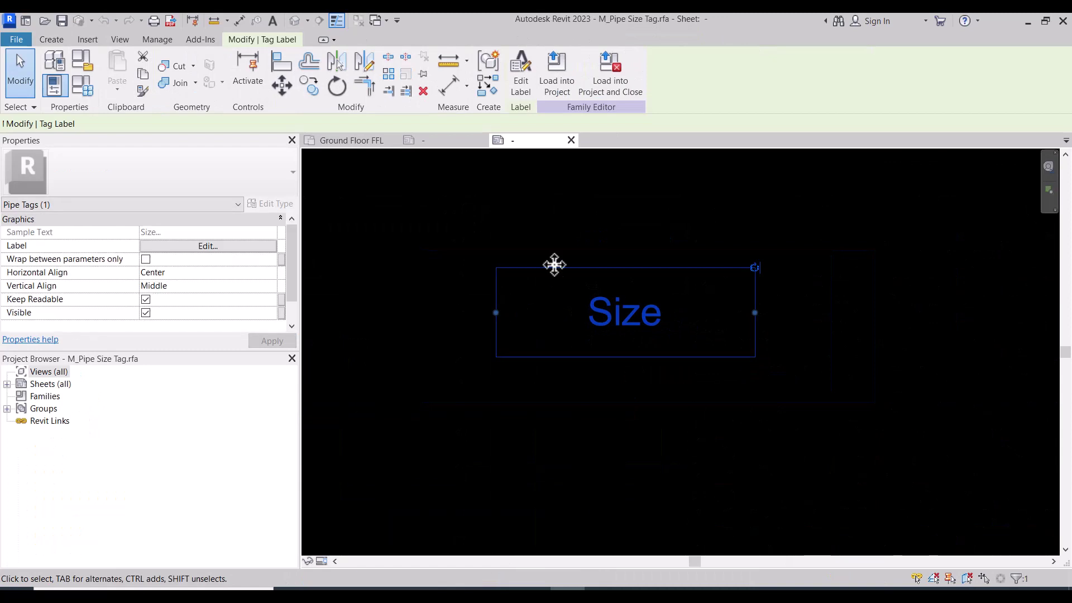
{"action": "left_click", "coordinate": [520, 76]}
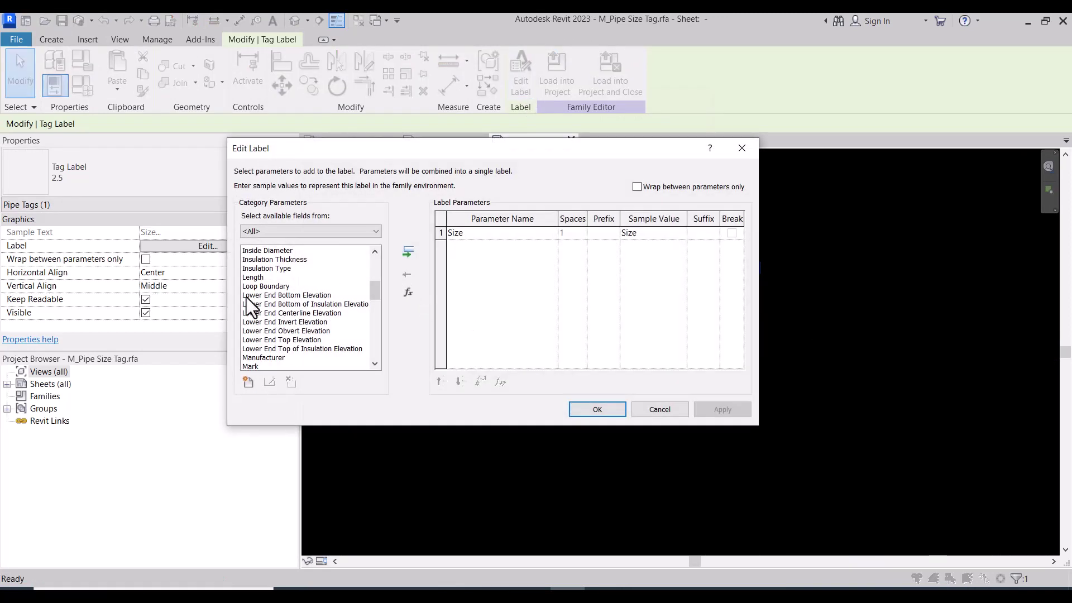
Add Lower End Bottom Elevation and System Abbreviation to the label, with System Abbreviation on top.
{"action": "left_click", "coordinate": [266, 295]}
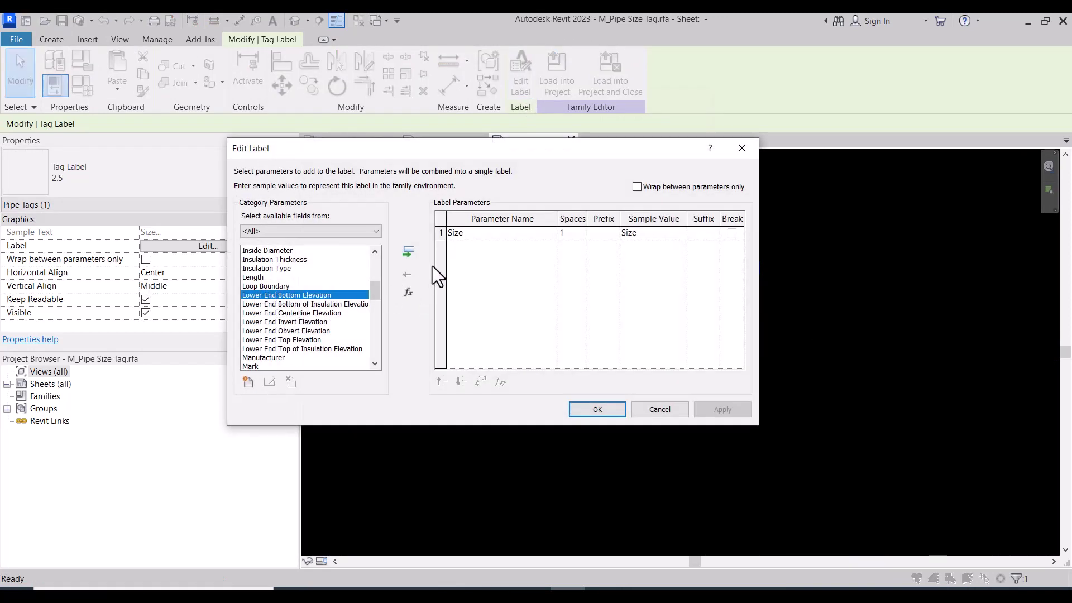
{"action": "left_click", "coordinate": [408, 252]}
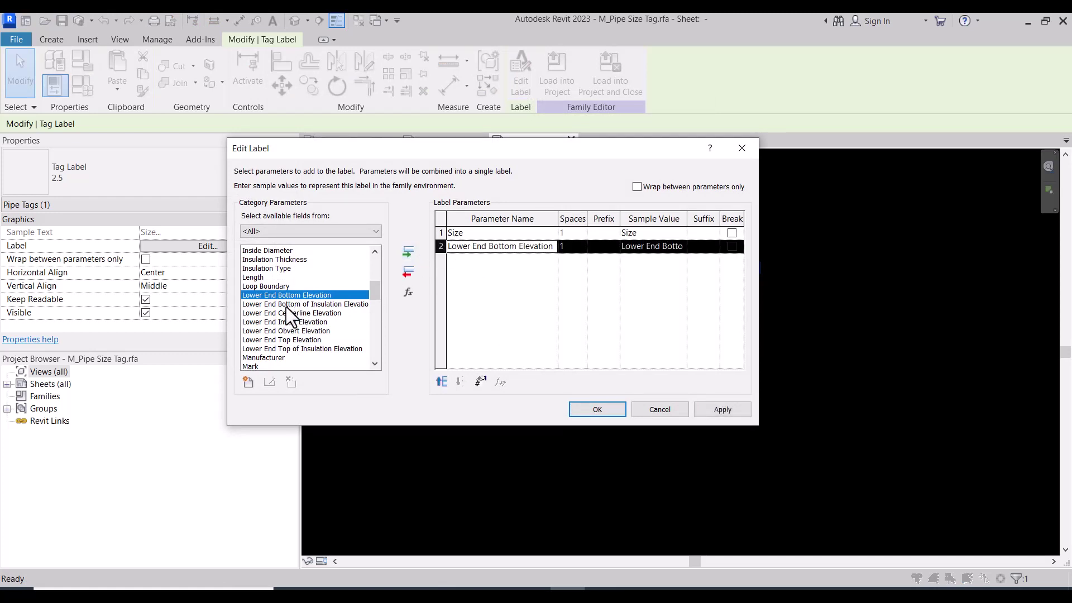
{"action": "key", "text": "s"}
{"action": "scroll", "coordinate": [282, 334], "scroll_direction": "down", "scroll_amount": 2}
{"action": "scroll", "coordinate": [277, 342], "scroll_direction": "down", "scroll_amount": 1}
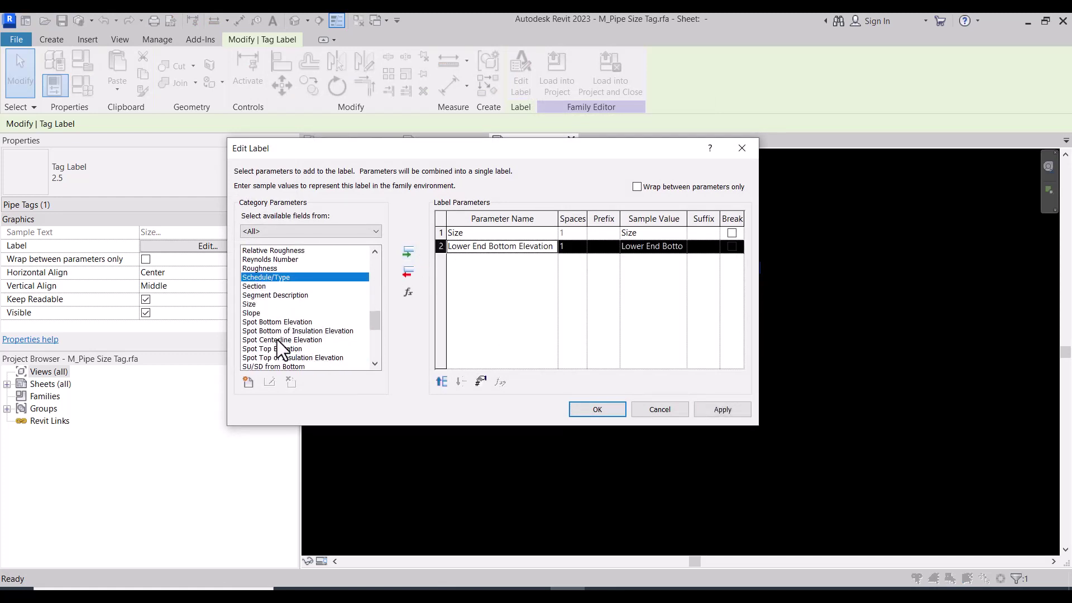
{"action": "scroll", "coordinate": [279, 340], "scroll_direction": "down", "scroll_amount": 1}
{"action": "scroll", "coordinate": [279, 340], "scroll_direction": "down", "scroll_amount": 1}
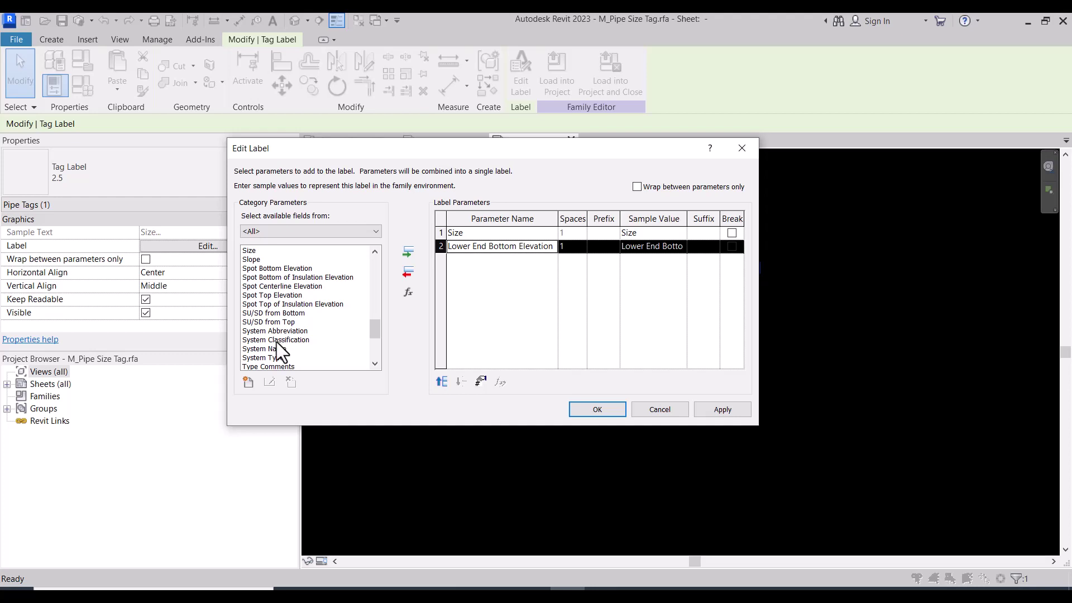
{"action": "left_click", "coordinate": [278, 331]}
{"action": "left_click", "coordinate": [409, 252]}
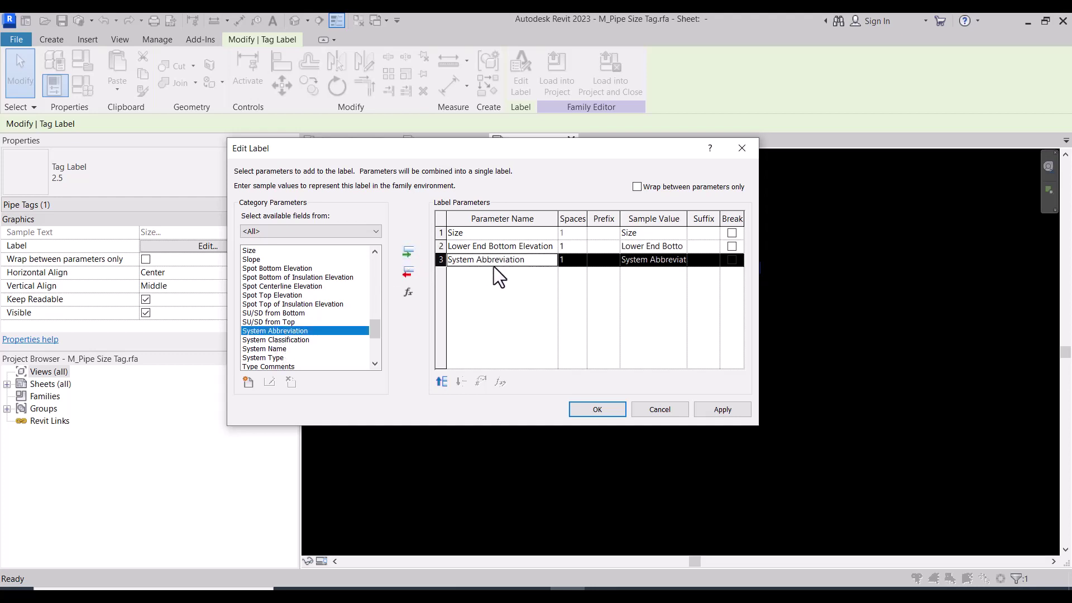
{"action": "left_click", "coordinate": [446, 378]}
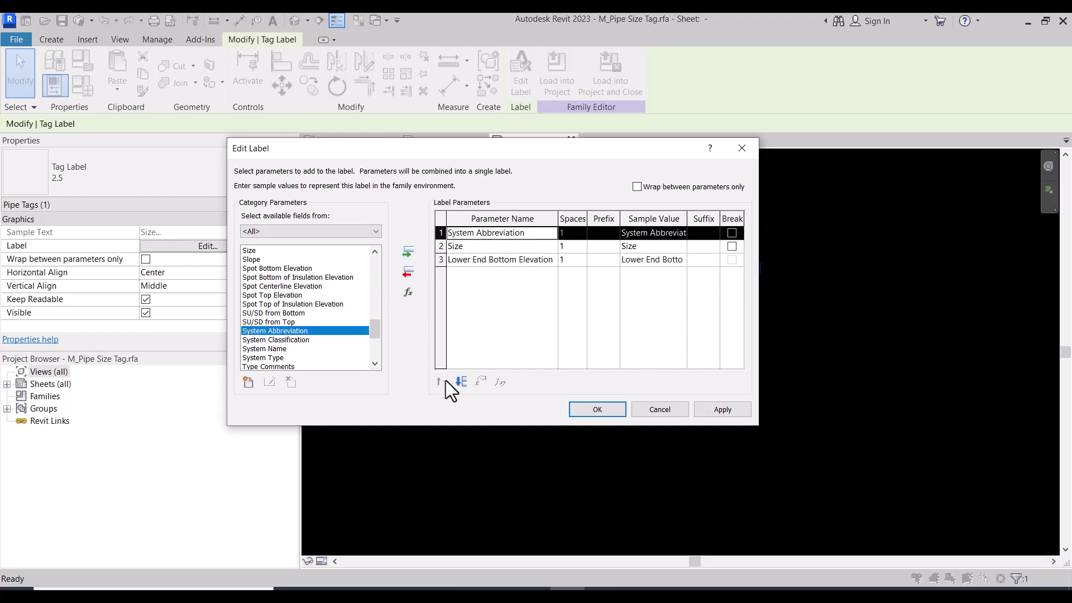
Prefix the elevation with 'BOP' and break onto a new line after Size.
{"action": "left_click", "coordinate": [601, 260]}
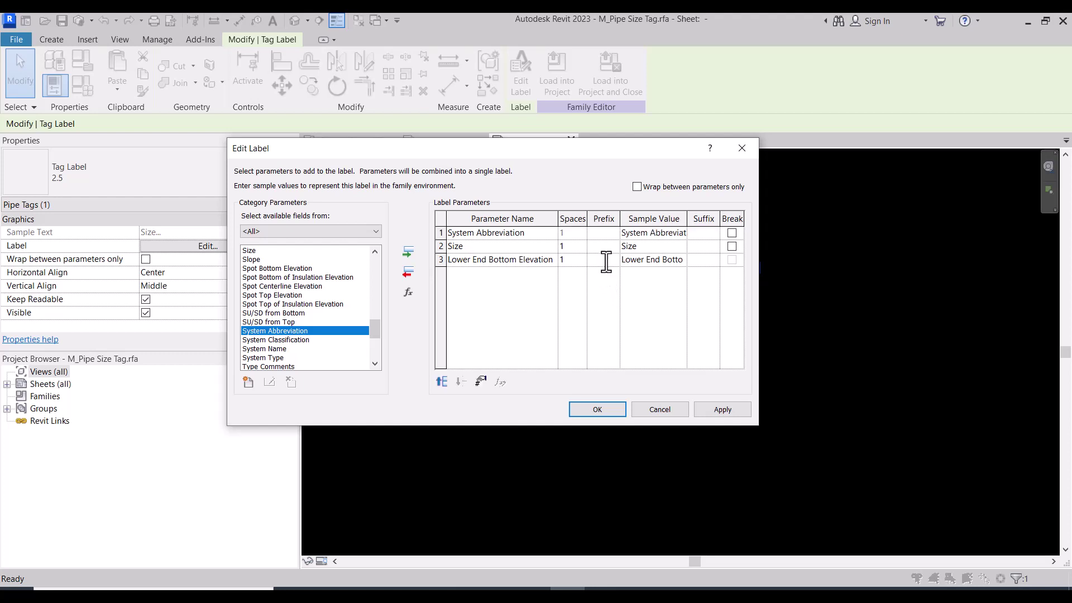
{"action": "type", "text": "BOP"}
{"action": "left_click", "coordinate": [731, 247]}
Accept the label changes and widen the label box so it wraps onto two lines.
{"action": "left_click", "coordinate": [596, 410]}
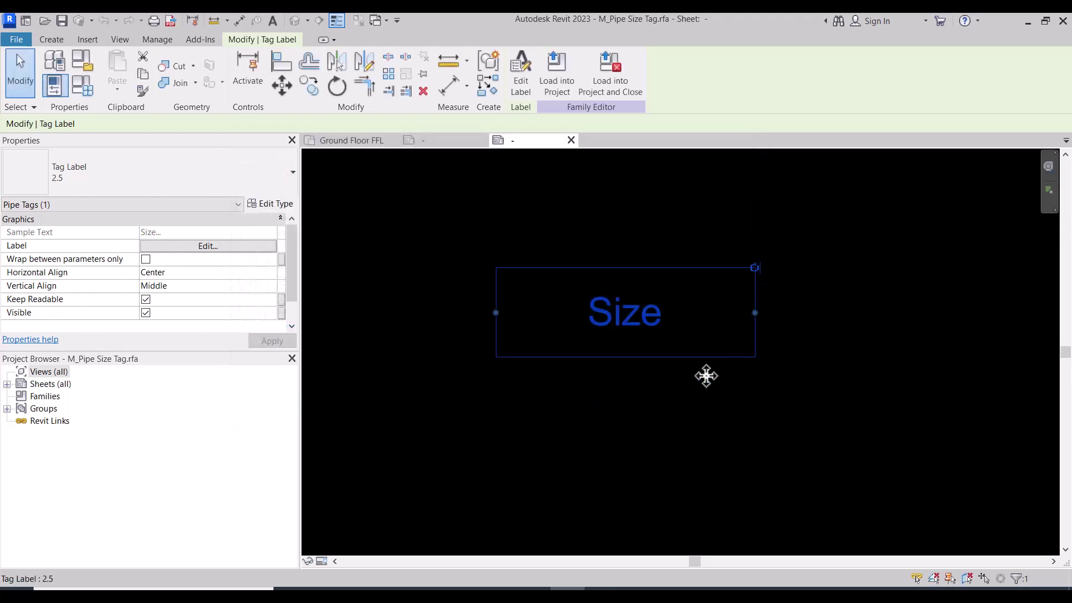
{"action": "scroll", "coordinate": [501, 332], "scroll_direction": "down", "scroll_amount": 2}
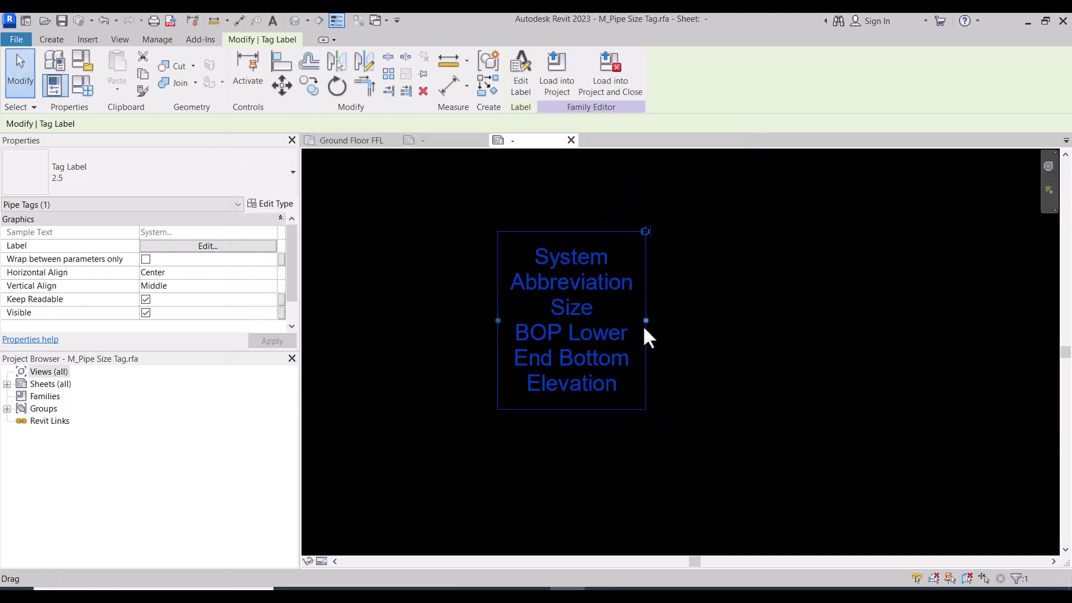
{"action": "left_click_drag", "start_coordinate": [644, 321], "coordinate": [726, 320]}
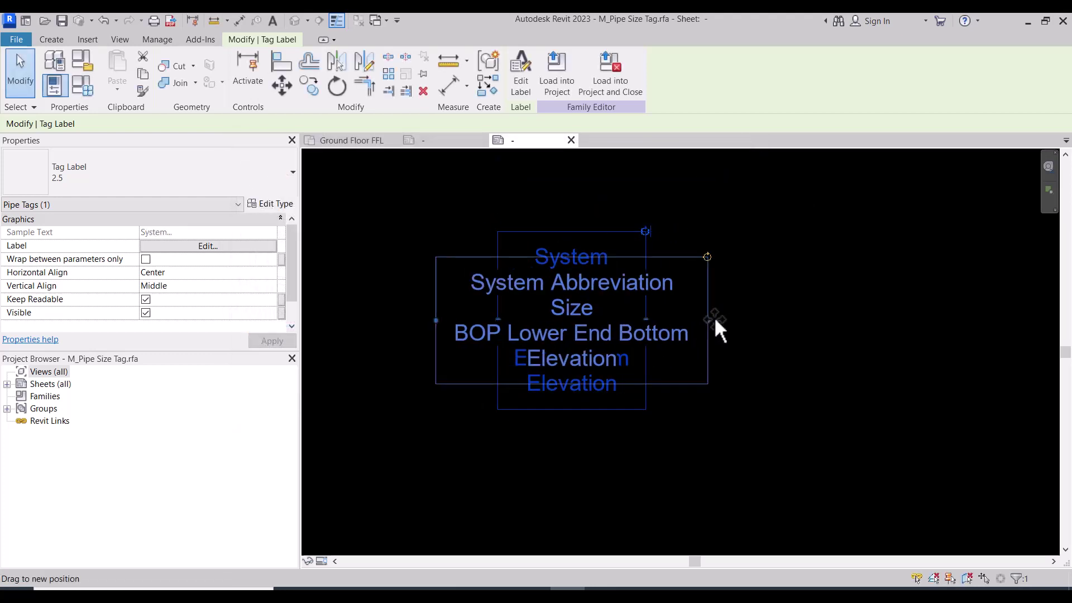
Set the tag label's type Text Size to 1.5 mm.
{"action": "left_click", "coordinate": [279, 204]}
{"action": "left_click", "coordinate": [600, 290]}
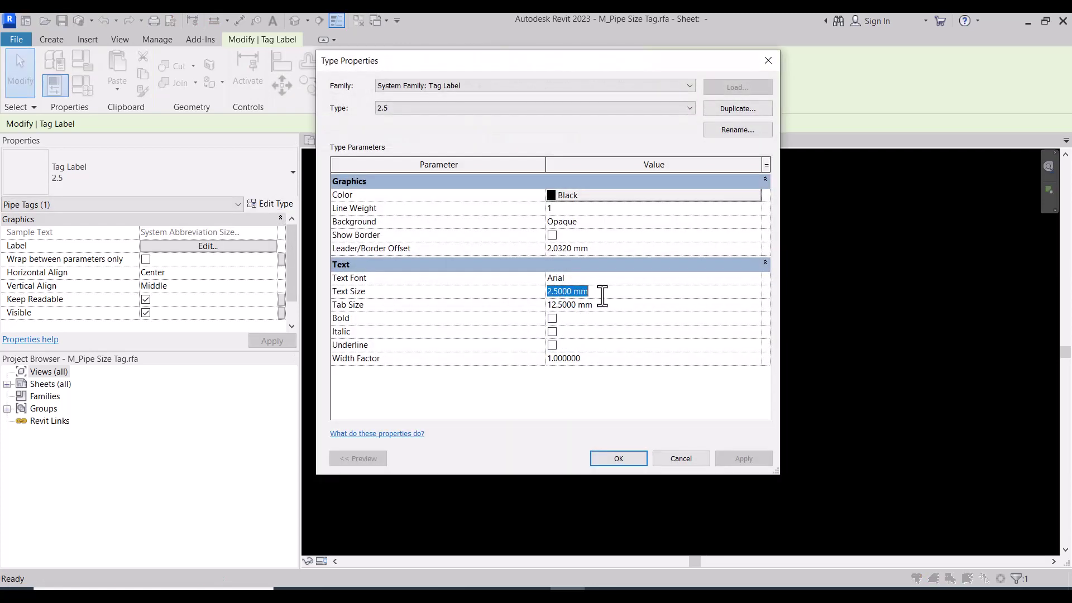
{"action": "type", "text": "1.5"}
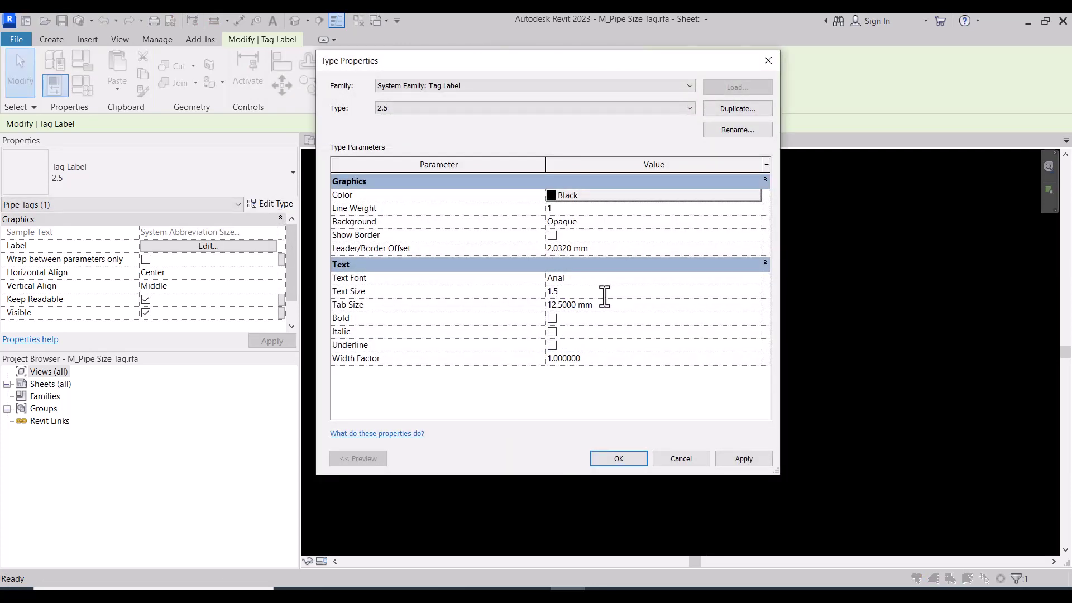
{"action": "left_click", "coordinate": [620, 460]}
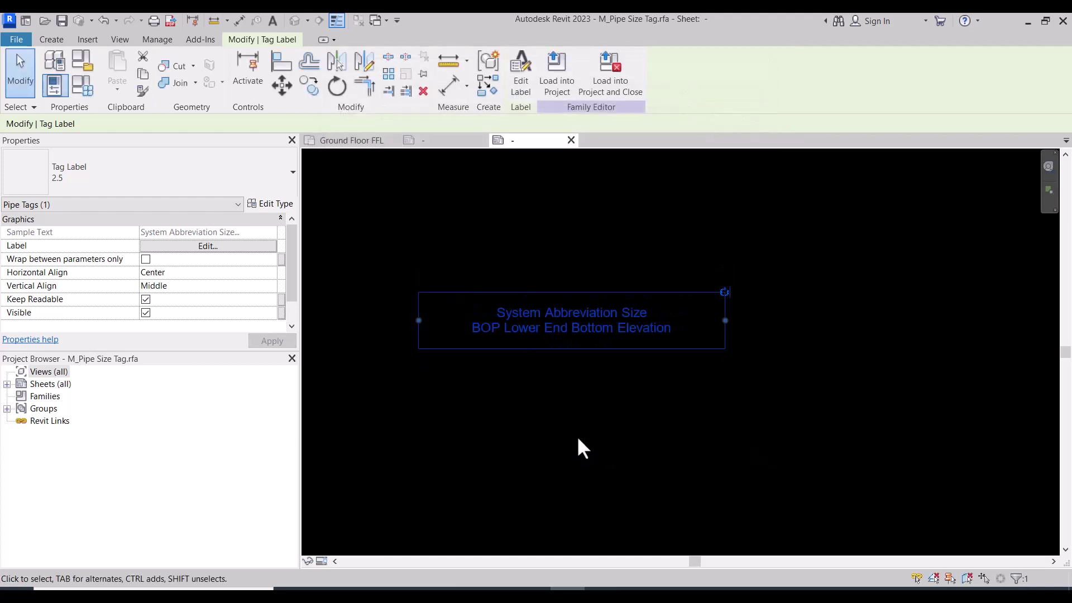
{"action": "left_click", "coordinate": [577, 435]}
Load the revised pipe tag into Mech Project.rvt, overwriting the existing family.
{"action": "left_click", "coordinate": [521, 75]}
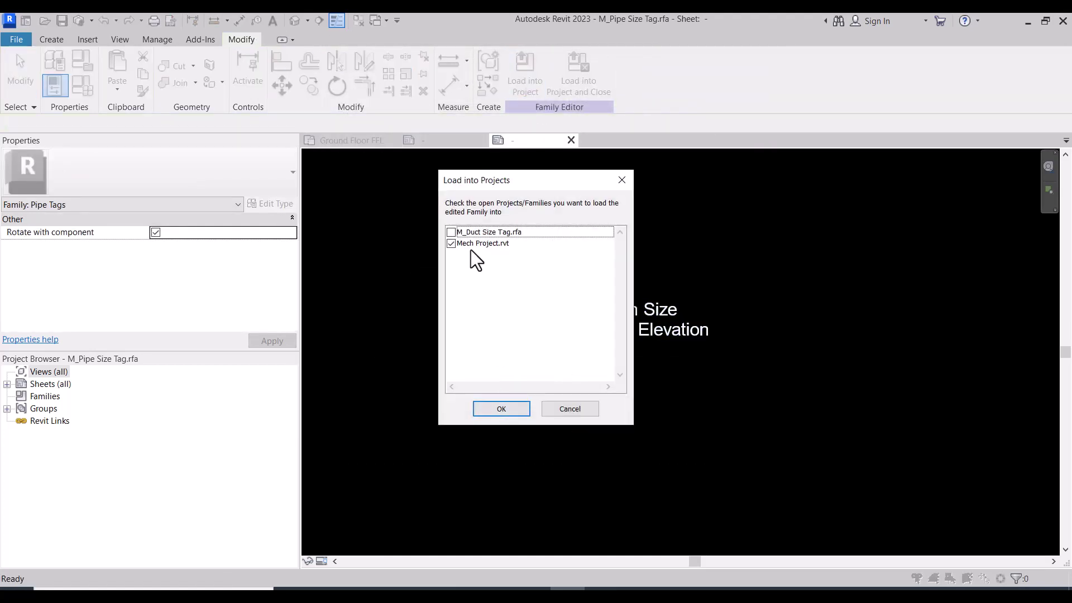
{"action": "left_click", "coordinate": [505, 411]}
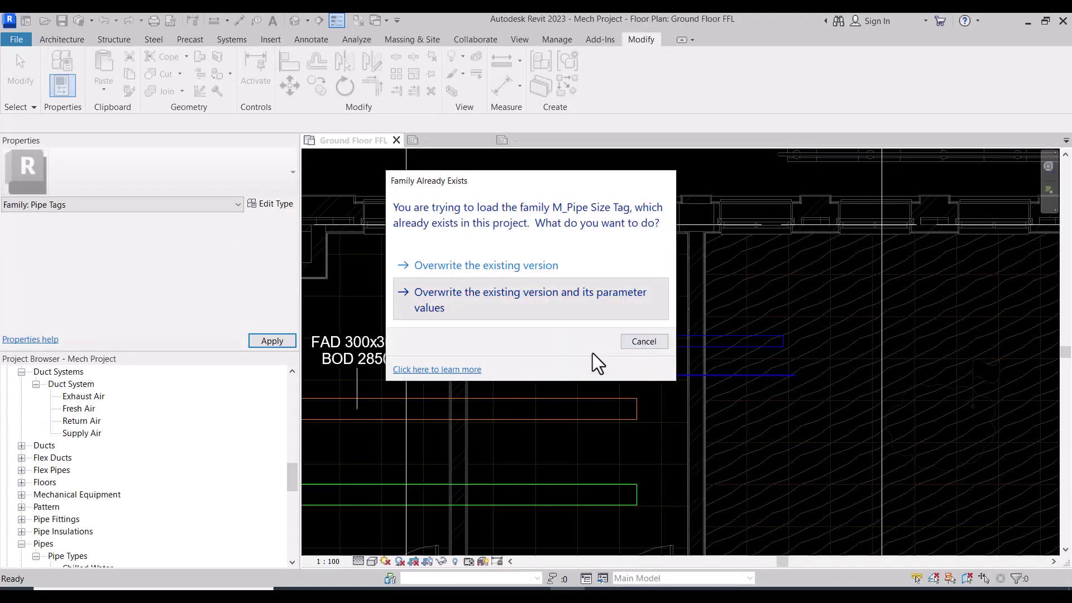
{"action": "left_click", "coordinate": [600, 296]}
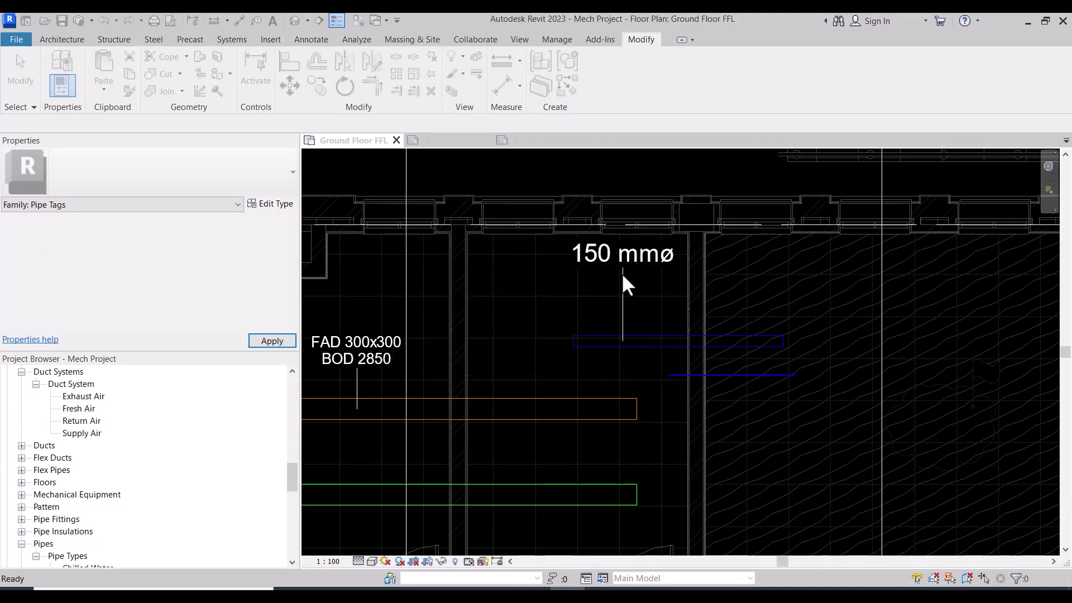
{"action": "left_click", "coordinate": [623, 250]}
{"action": "key", "text": "Escape"}
Move the CHWS 150 mmø / BOP 2659 pipe tag text down closer to its pipe.
{"action": "scroll", "coordinate": [617, 274], "scroll_direction": "up", "scroll_amount": 2}
{"action": "left_click", "coordinate": [623, 279]}
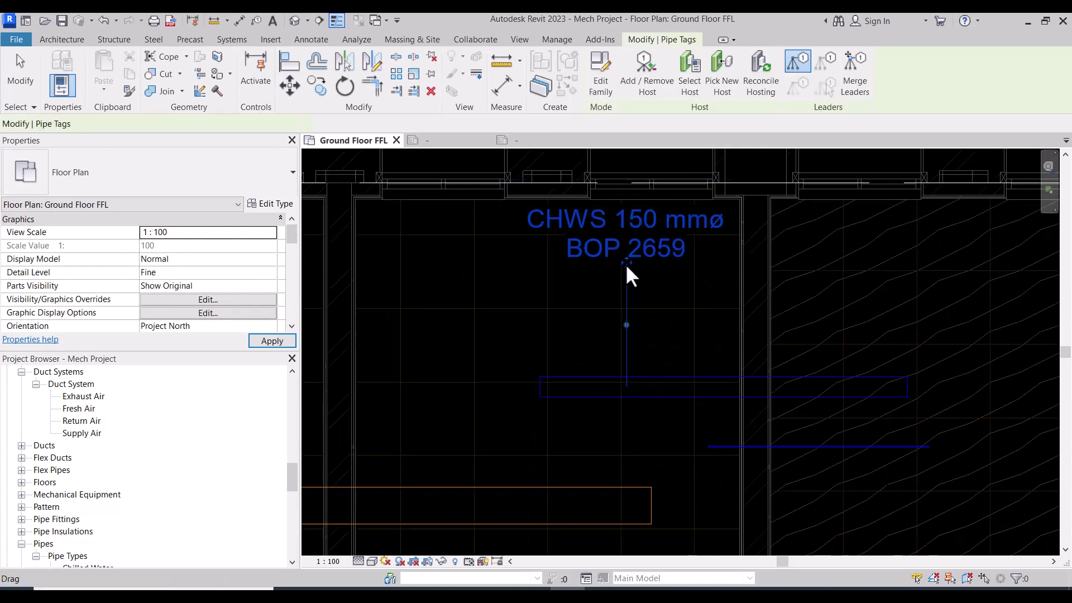
{"action": "left_click_drag", "start_coordinate": [642, 324], "coordinate": [642, 318]}
{"action": "scroll", "coordinate": [595, 301], "scroll_direction": "up", "scroll_amount": 1}
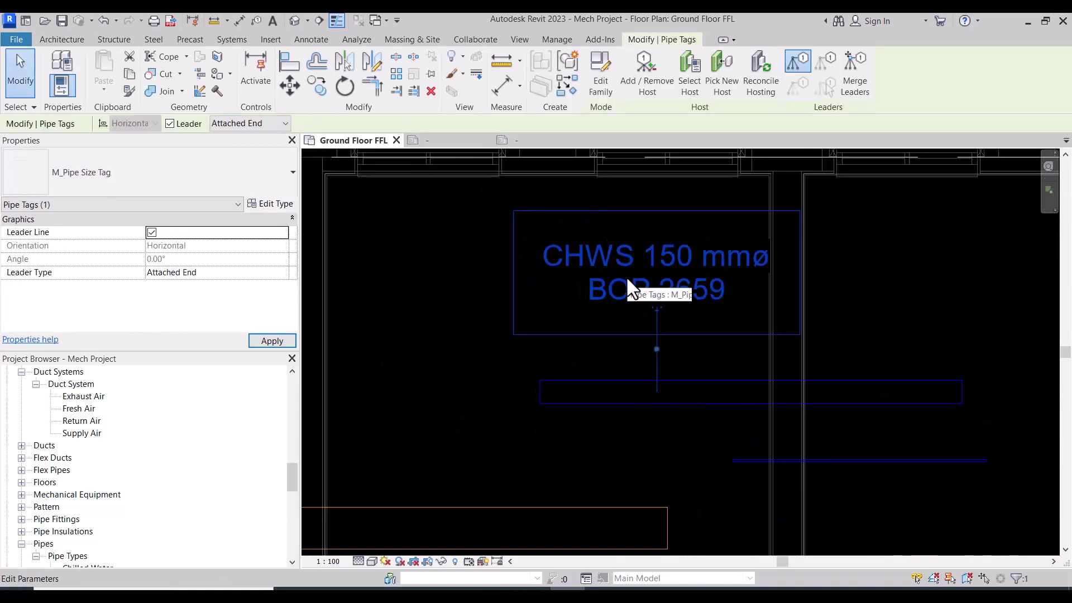
{"action": "key", "text": "Escape"}
{"action": "scroll", "coordinate": [570, 260], "scroll_direction": "up", "scroll_amount": 2}
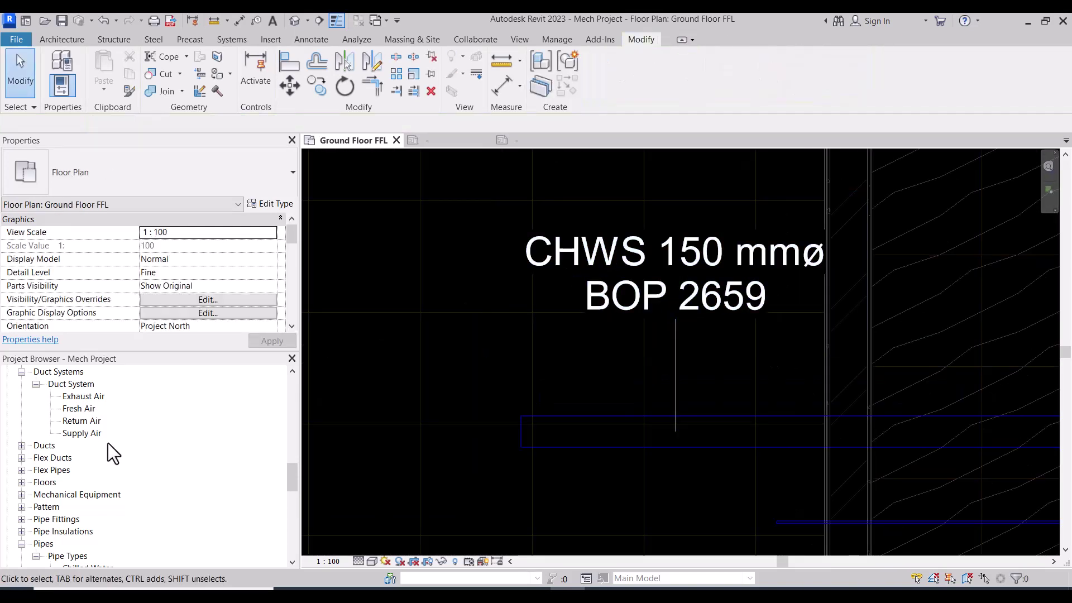
{"action": "scroll", "coordinate": [89, 455], "scroll_direction": "down", "scroll_amount": 4}
{"action": "scroll", "coordinate": [89, 472], "scroll_direction": "down", "scroll_amount": 2}
{"action": "scroll", "coordinate": [89, 480], "scroll_direction": "down", "scroll_amount": 2}
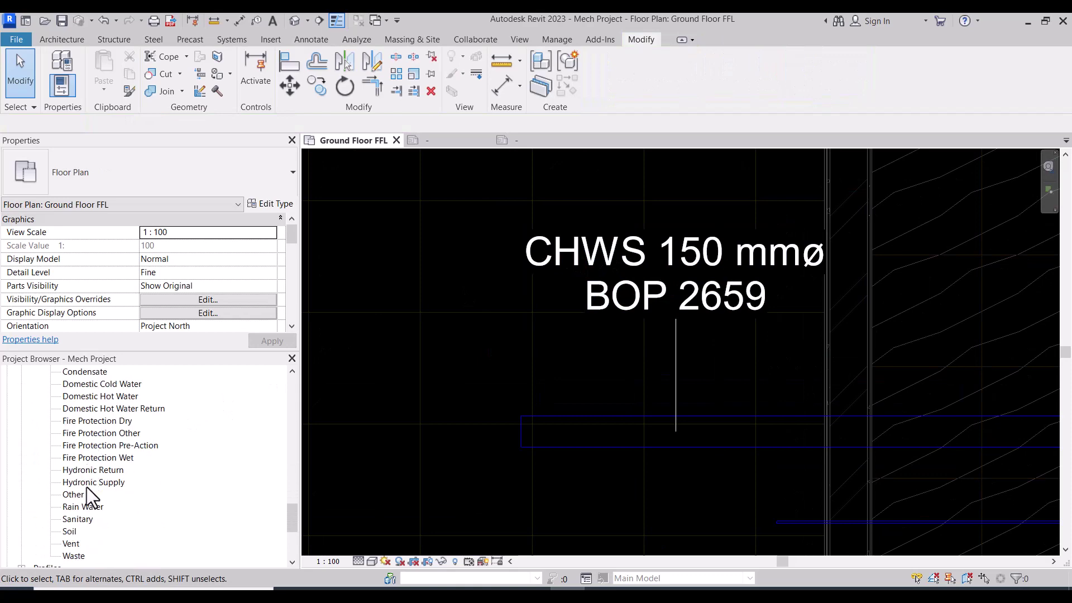
Check the Soil and Hydronic Supply piping system type settings, confirming CHWS abbreviation, without changes.
{"action": "double_click", "coordinate": [70, 531]}
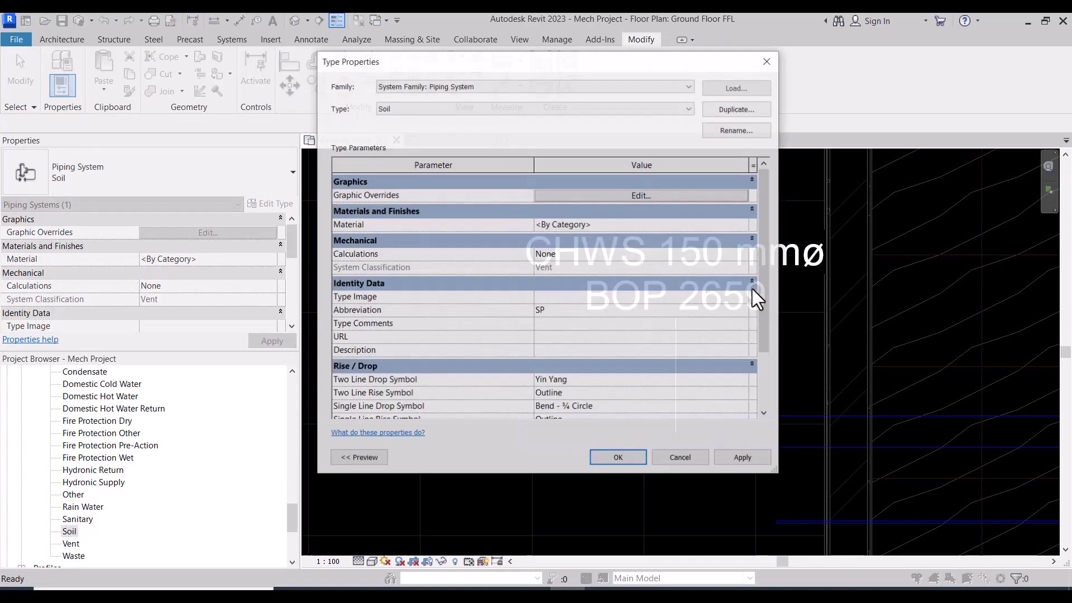
{"action": "left_click", "coordinate": [680, 459]}
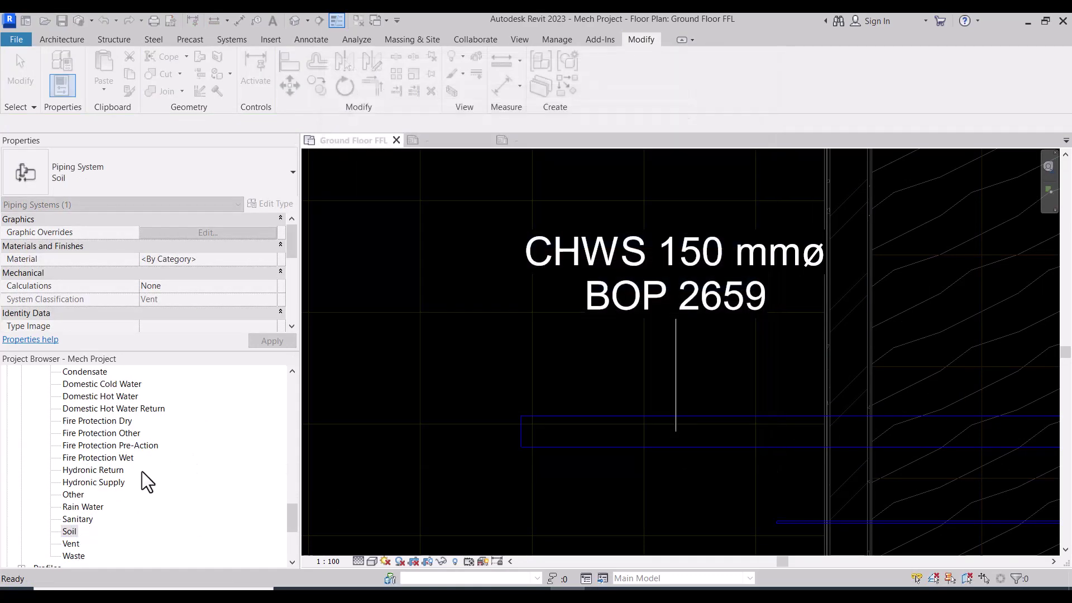
{"action": "double_click", "coordinate": [106, 482]}
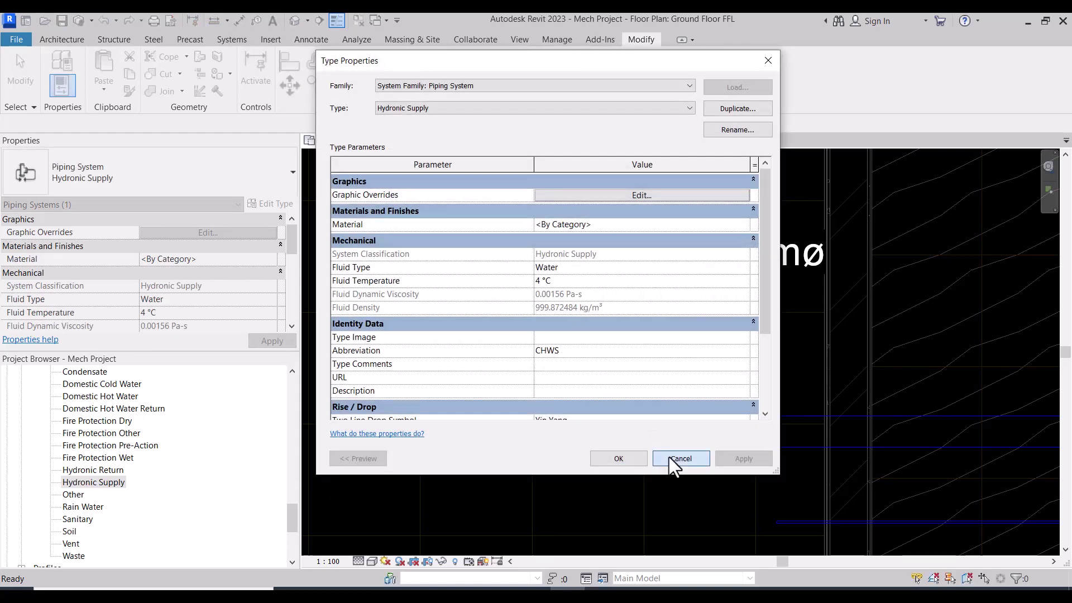
{"action": "left_click", "coordinate": [681, 458]}
Clear the pipe selection and zoom in on the FAD duct tag.
{"action": "scroll", "coordinate": [662, 316], "scroll_direction": "down", "scroll_amount": 2}
{"action": "scroll", "coordinate": [678, 293], "scroll_direction": "down", "scroll_amount": 2}
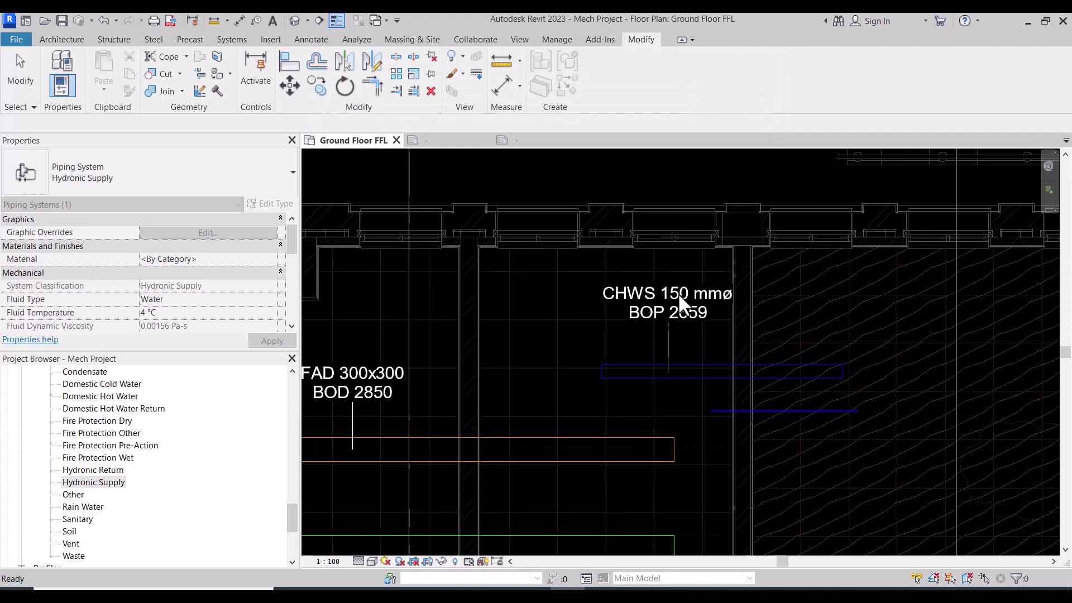
{"action": "scroll", "coordinate": [678, 293], "scroll_direction": "down", "scroll_amount": 2}
{"action": "scroll", "coordinate": [679, 338], "scroll_direction": "down", "scroll_amount": 1}
{"action": "key", "text": "Escape"}
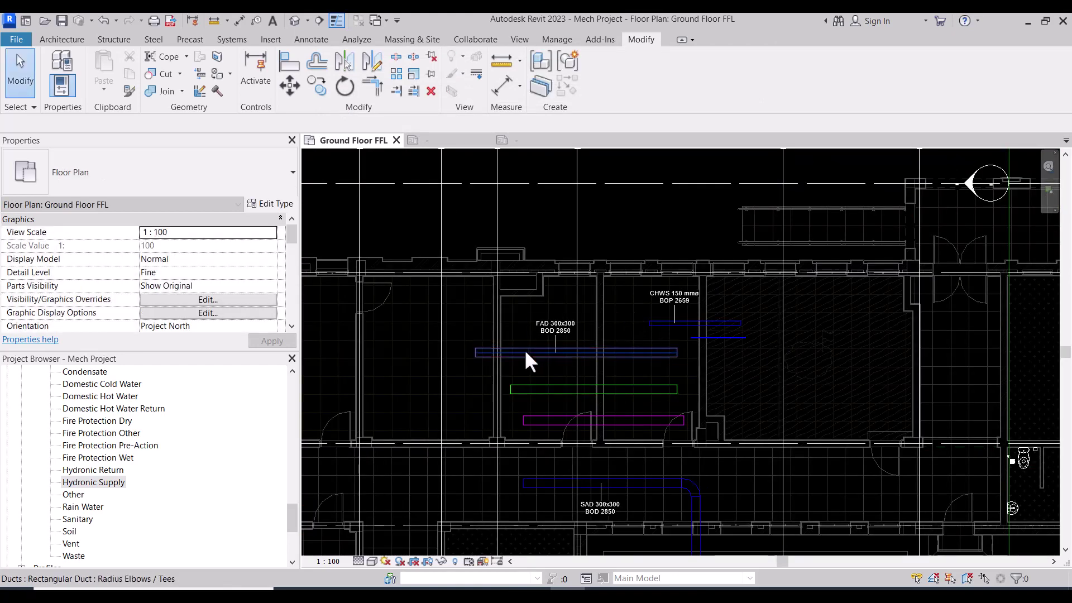
{"action": "scroll", "coordinate": [524, 351], "scroll_direction": "down", "scroll_amount": 2}
{"action": "scroll", "coordinate": [558, 356], "scroll_direction": "up", "scroll_amount": 2}
{"action": "scroll", "coordinate": [627, 318], "scroll_direction": "up", "scroll_amount": 2}
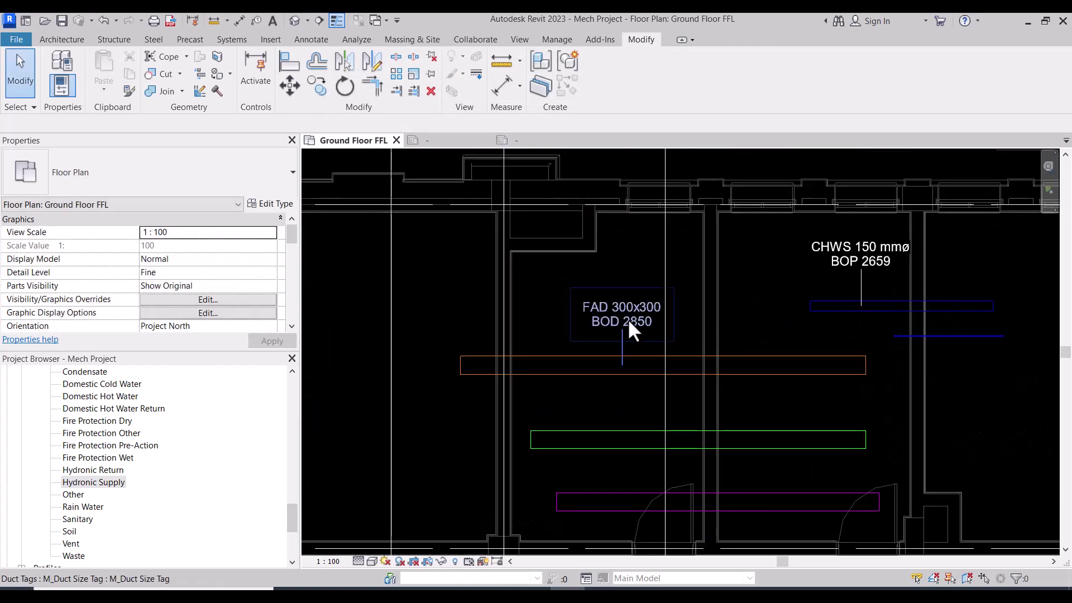
{"action": "scroll", "coordinate": [484, 305], "scroll_direction": "up", "scroll_amount": 2}
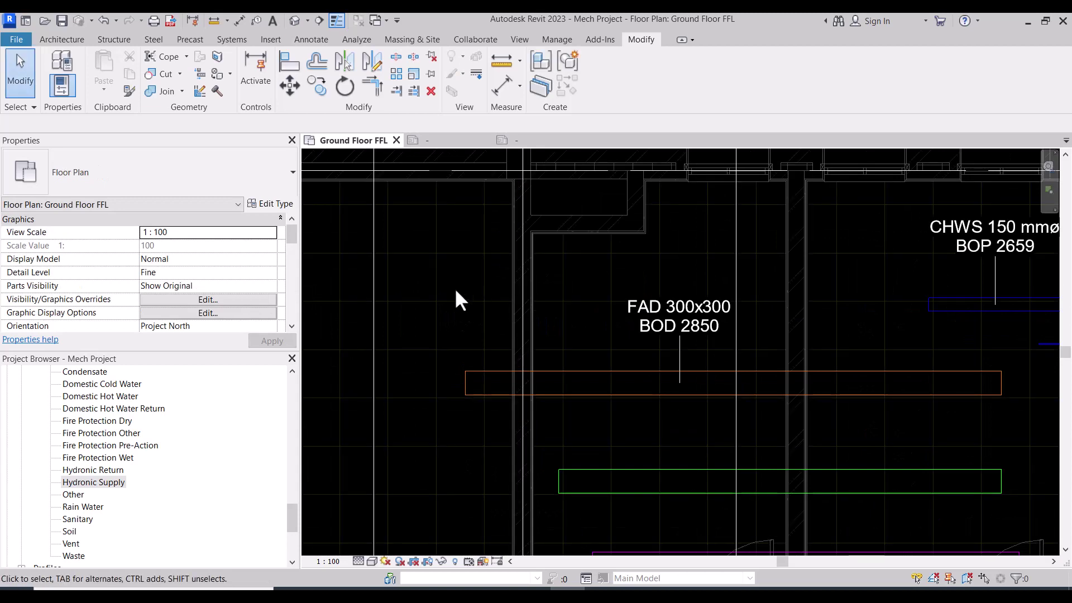
{"action": "scroll", "coordinate": [454, 237], "scroll_direction": "up", "scroll_amount": 1}
Open the Annotate tools, review the Word course outline's remaining steps, then return to Revit.
{"action": "left_click", "coordinate": [312, 39]}
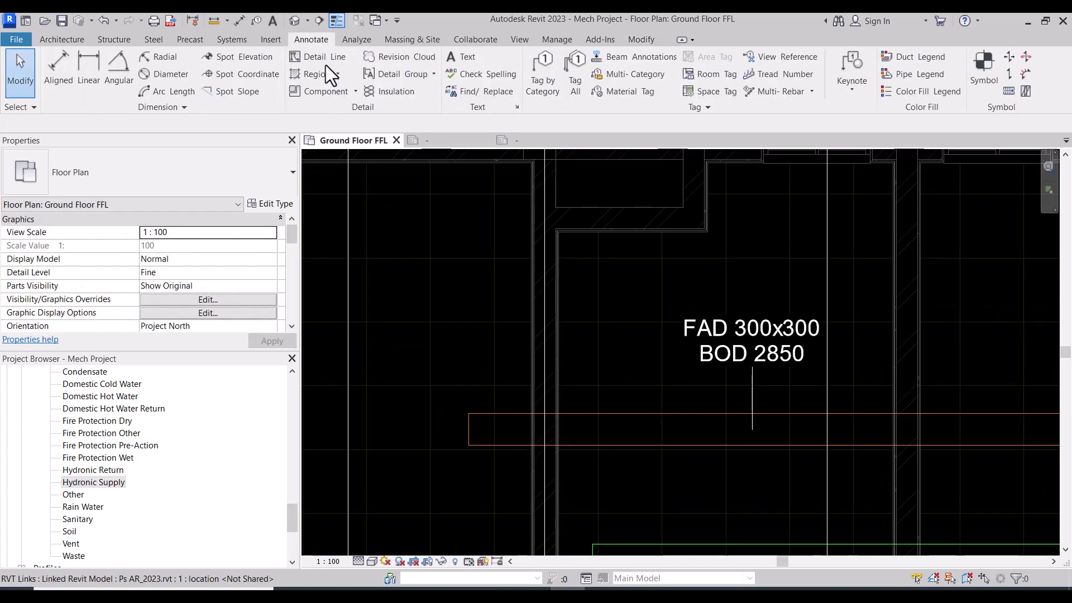
{"action": "scroll", "coordinate": [521, 320], "scroll_direction": "down", "scroll_amount": 2}
{"action": "left_click", "coordinate": [691, 580]}
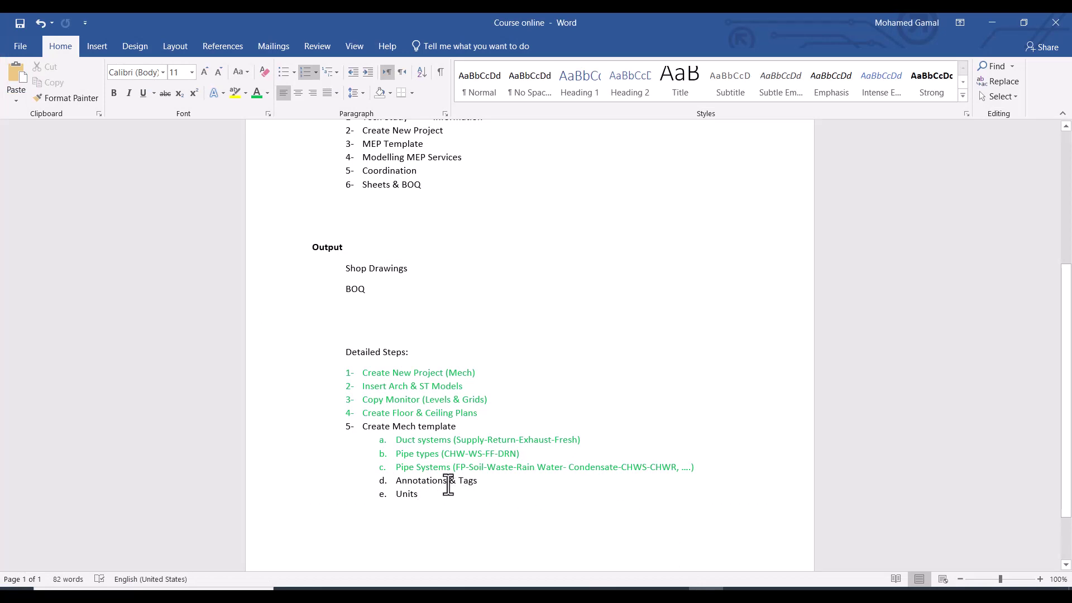
{"action": "left_click", "coordinate": [992, 23]}
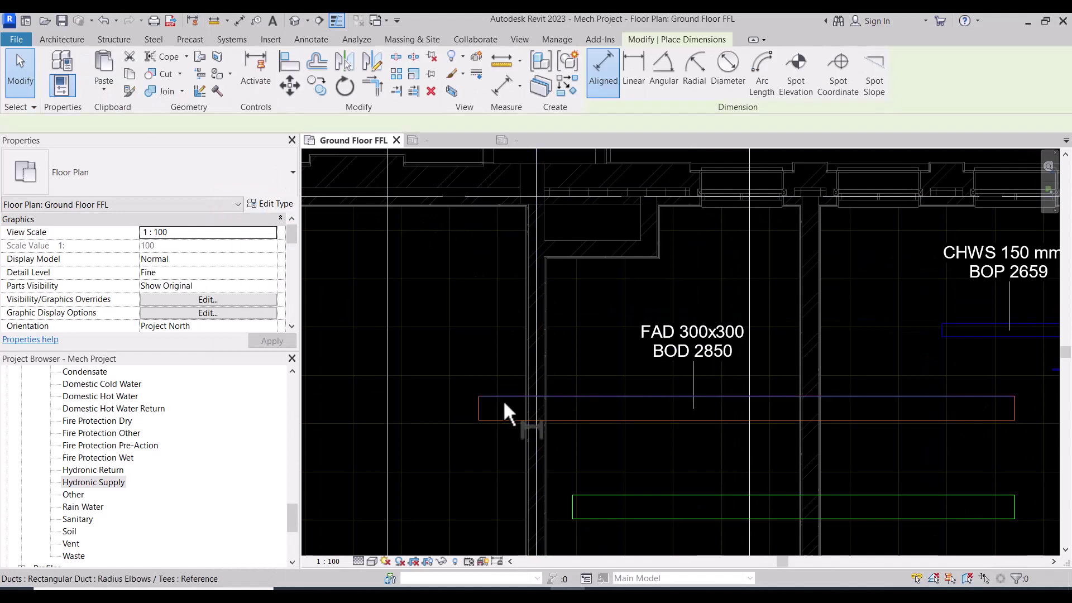
Place a 1727 aligned dimension from the FAD duct's top edge to the wall.
{"action": "left_click", "coordinate": [505, 365]}
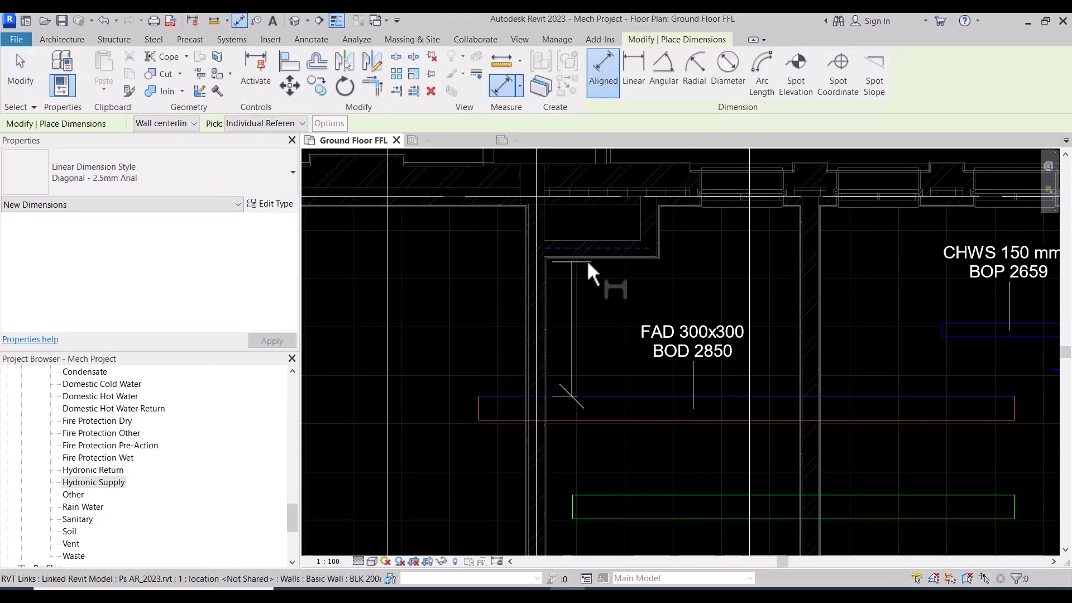
{"action": "left_click", "coordinate": [612, 258]}
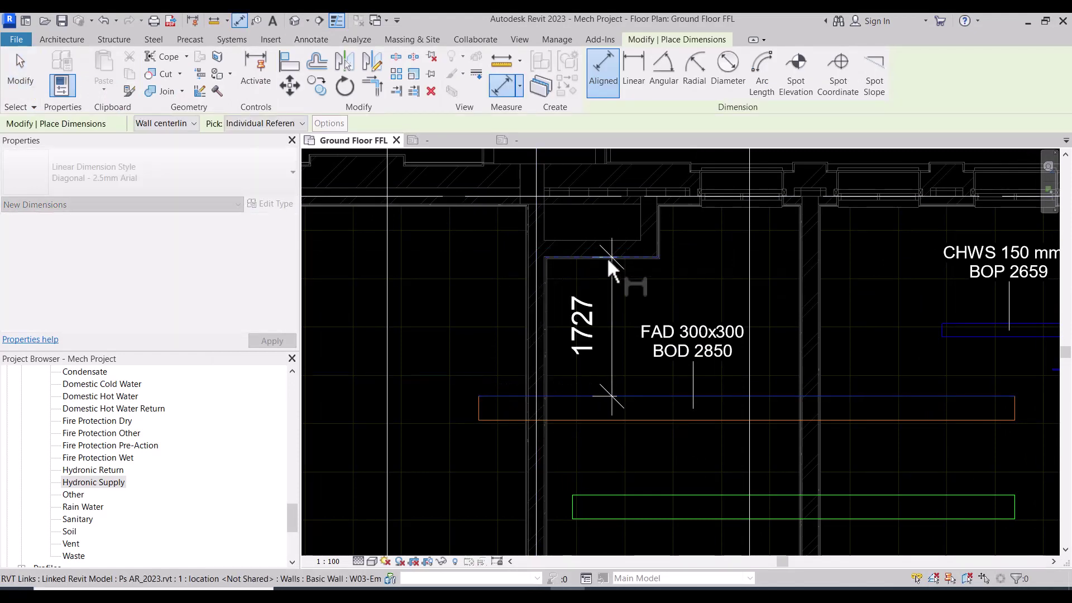
{"action": "left_click", "coordinate": [474, 307]}
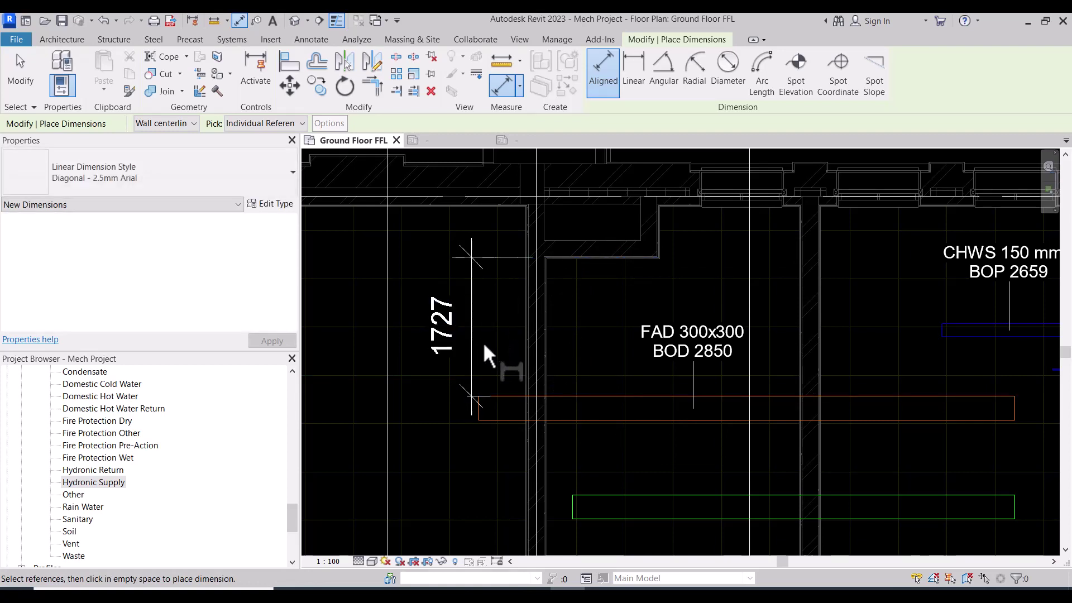
{"action": "key", "text": "Escape"}
{"action": "key", "text": "Escape"}
Shift the 1727 dimension line further left of the duct and reselect it.
{"action": "scroll", "coordinate": [492, 351], "scroll_direction": "up", "scroll_amount": 2}
{"action": "left_click", "coordinate": [465, 314]}
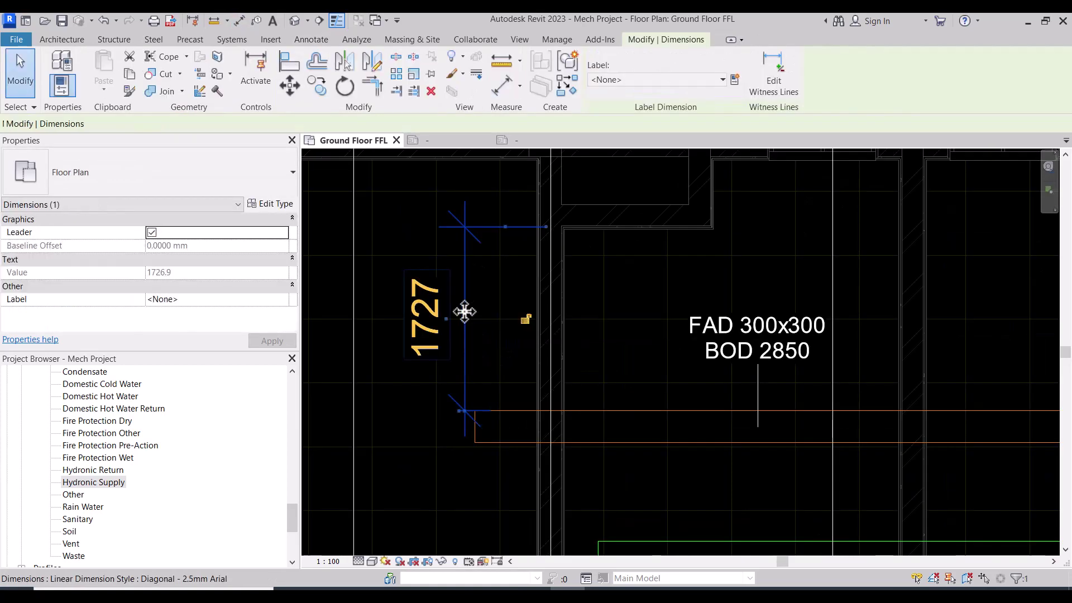
{"action": "left_click_drag", "start_coordinate": [464, 311], "coordinate": [452, 331]}
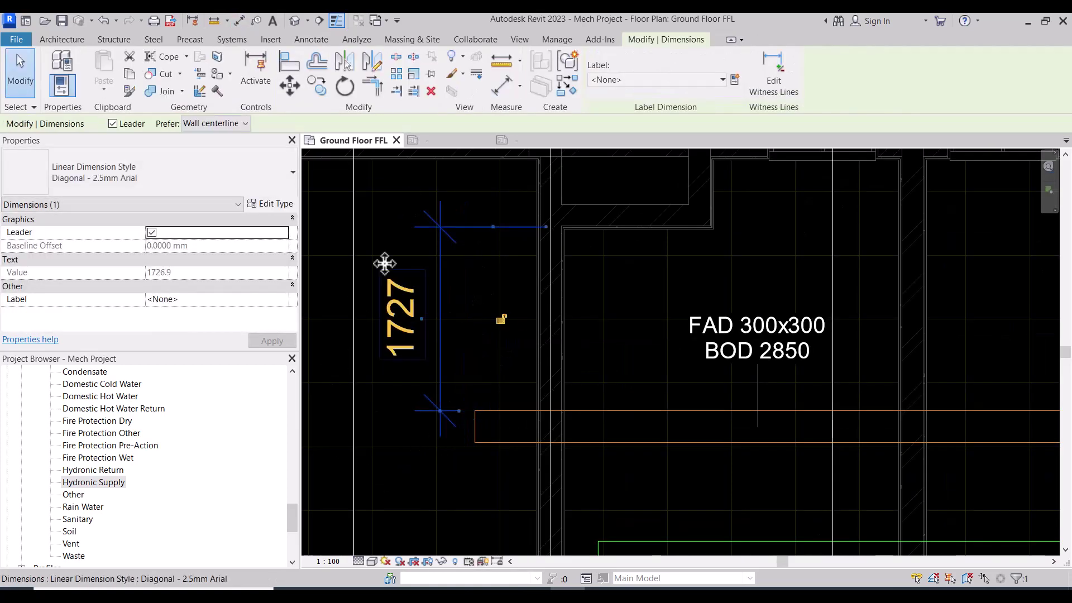
{"action": "scroll", "coordinate": [537, 291], "scroll_direction": "down", "scroll_amount": 2}
{"action": "key", "text": "Escape"}
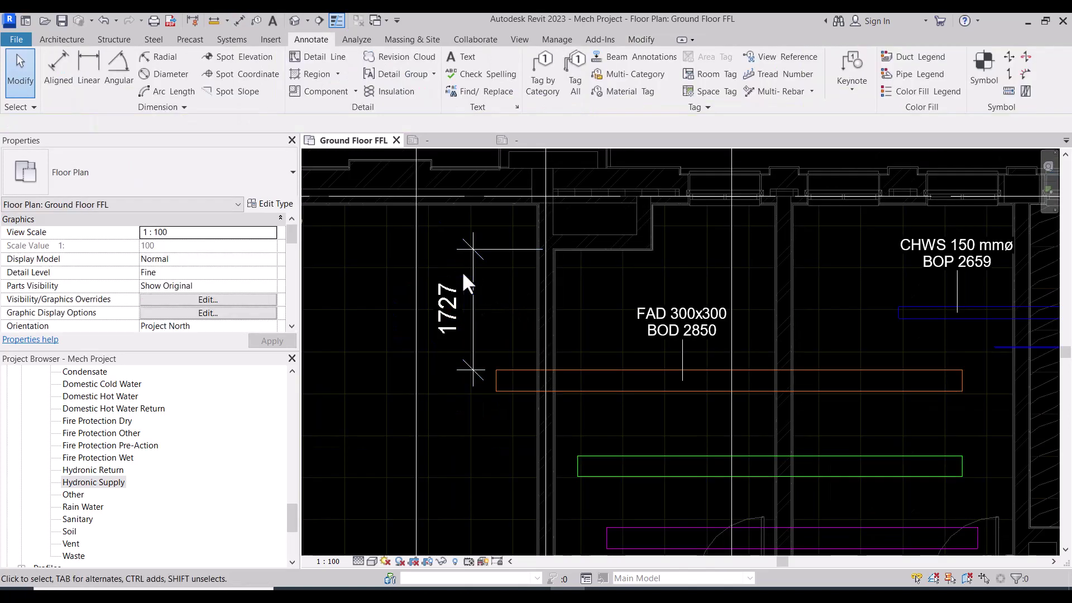
{"action": "scroll", "coordinate": [472, 282], "scroll_direction": "up", "scroll_amount": 2}
{"action": "left_click", "coordinate": [470, 284]}
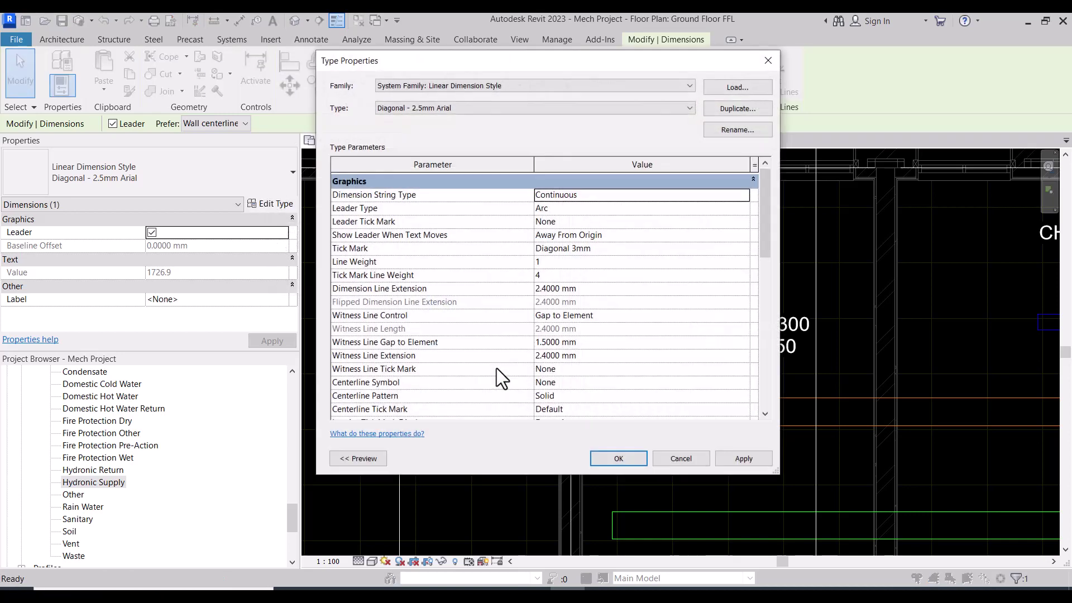
Set the Diagonal - 2.5mm Arial dimension type's Text Size to 1.5.
{"action": "left_click_drag", "start_coordinate": [623, 67], "coordinate": [893, 52]}
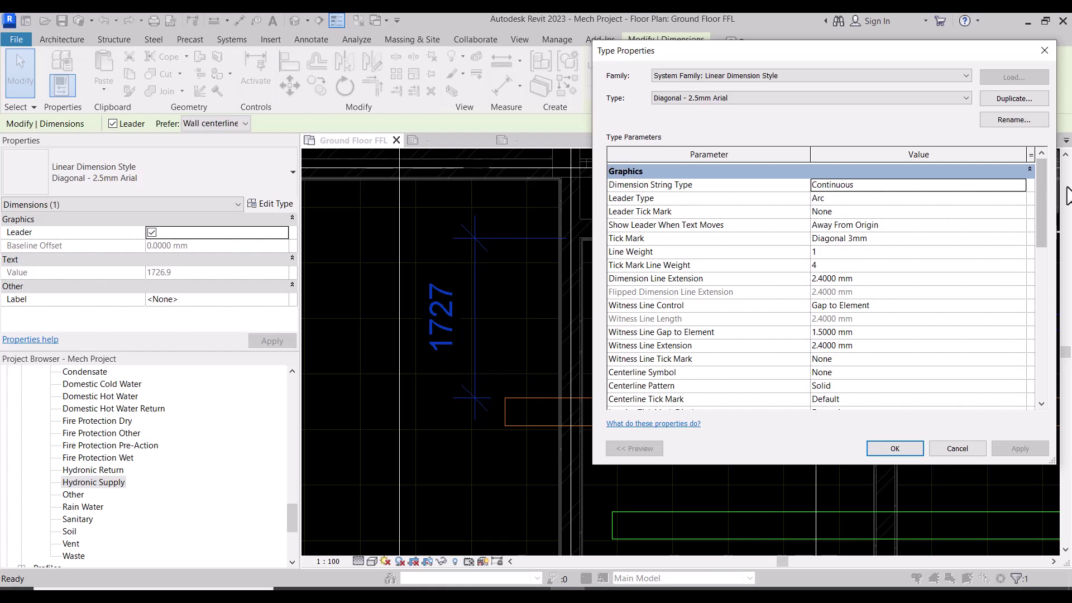
{"action": "left_click_drag", "start_coordinate": [1042, 207], "coordinate": [1042, 289]}
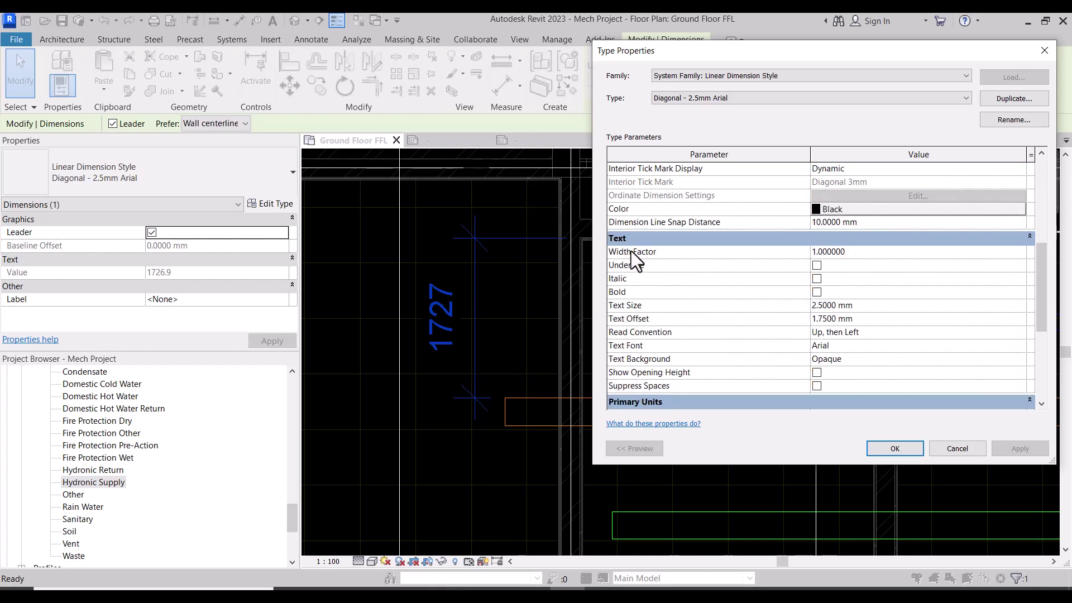
{"action": "left_click", "coordinate": [879, 306]}
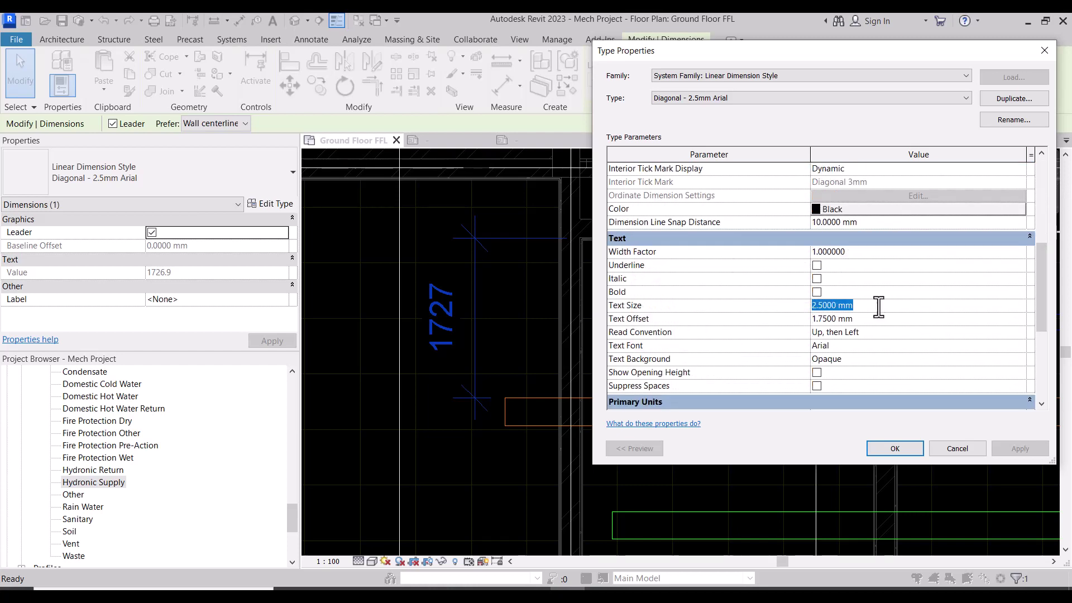
{"action": "type", "text": "1.5"}
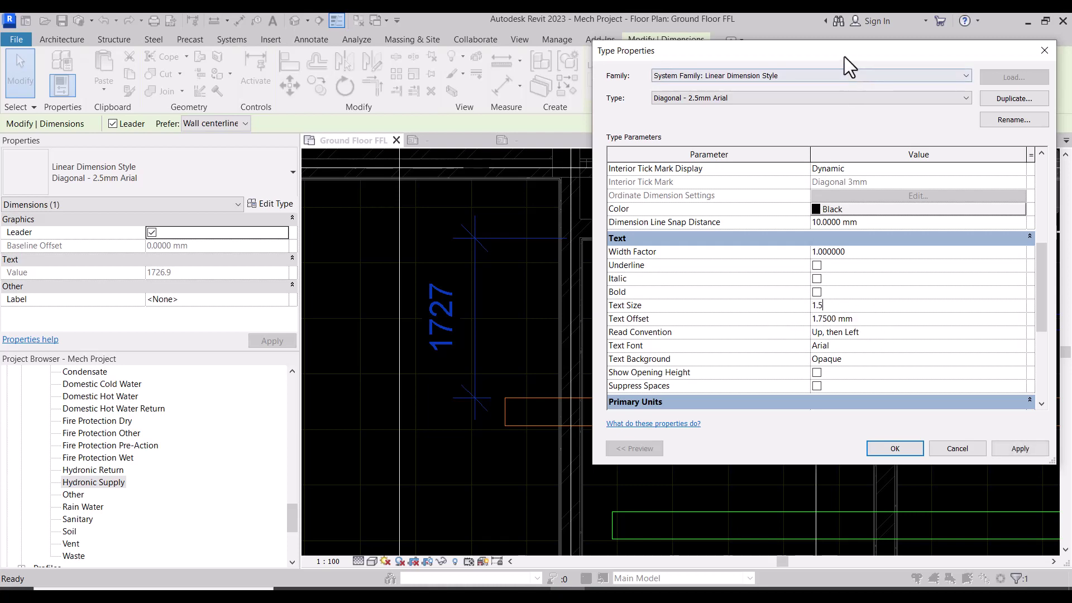
Set the dimension type's Tick Mark to Arrow Filled 15 Degree and confirm.
{"action": "mouse_move", "coordinate": [844, 56]}
{"action": "left_mouse_down"}
{"action": "mouse_move", "coordinate": [319, 59]}
{"action": "mouse_move", "coordinate": [374, 59]}
{"action": "left_mouse_up"}
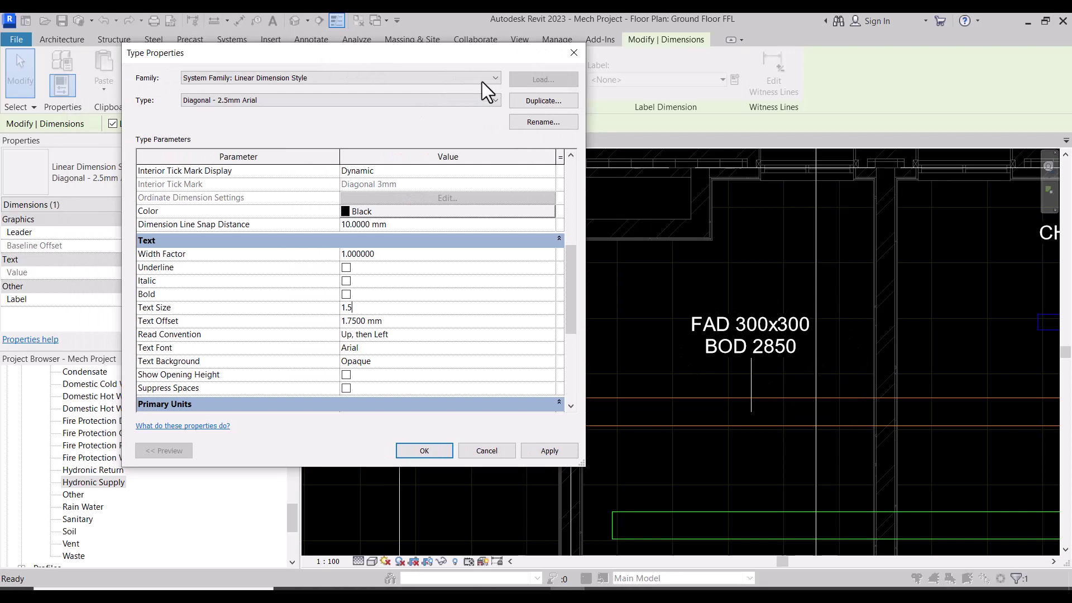
{"action": "left_click_drag", "start_coordinate": [440, 54], "coordinate": [884, 65]}
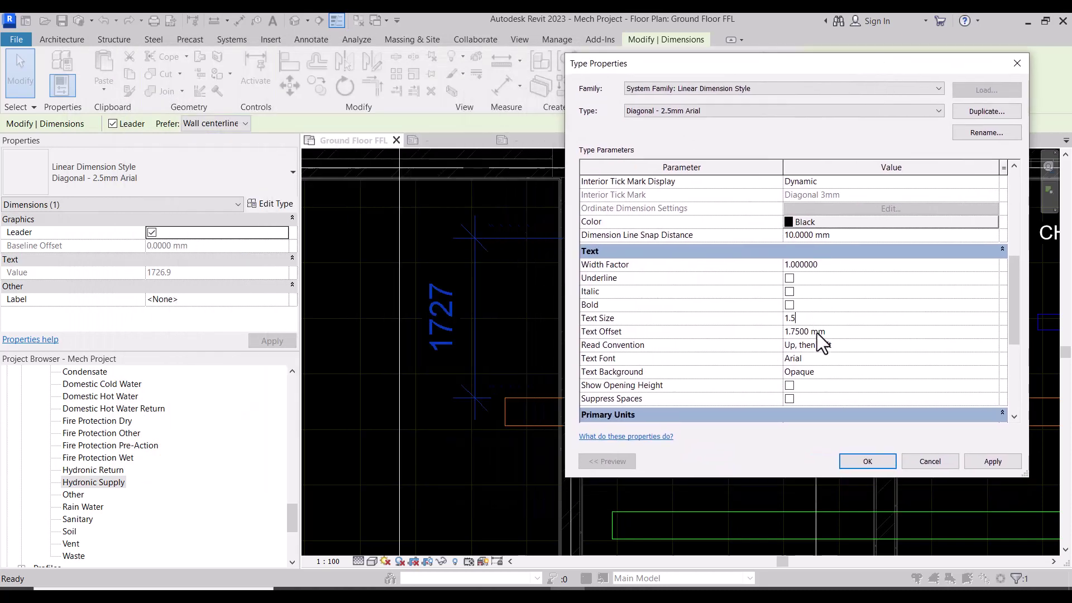
{"action": "scroll", "coordinate": [848, 334], "scroll_direction": "up", "scroll_amount": 4}
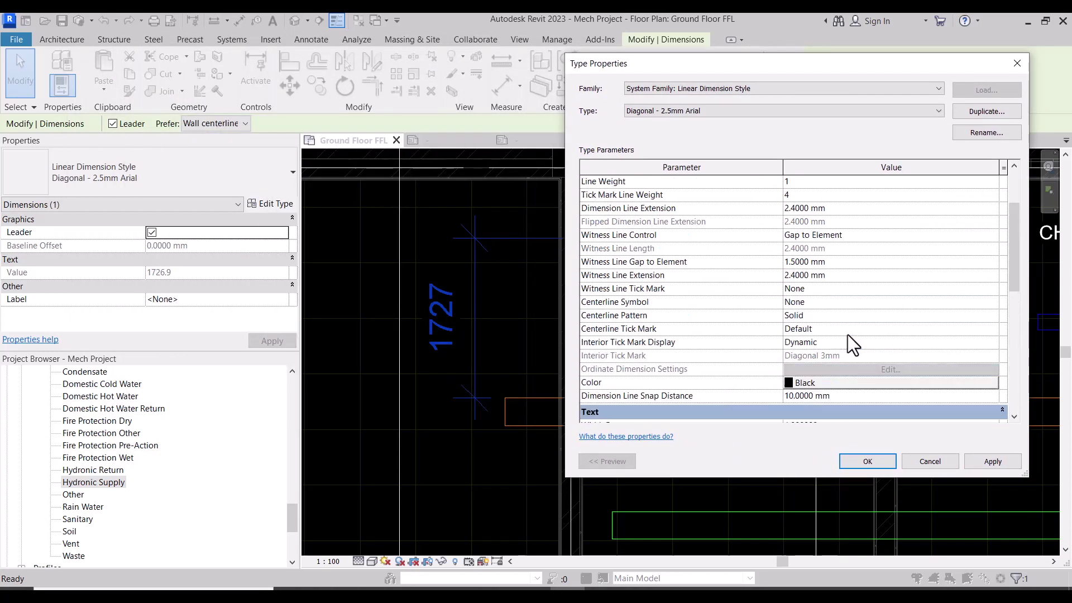
{"action": "scroll", "coordinate": [847, 333], "scroll_direction": "up", "scroll_amount": 1}
{"action": "scroll", "coordinate": [850, 287], "scroll_direction": "up", "scroll_amount": 1}
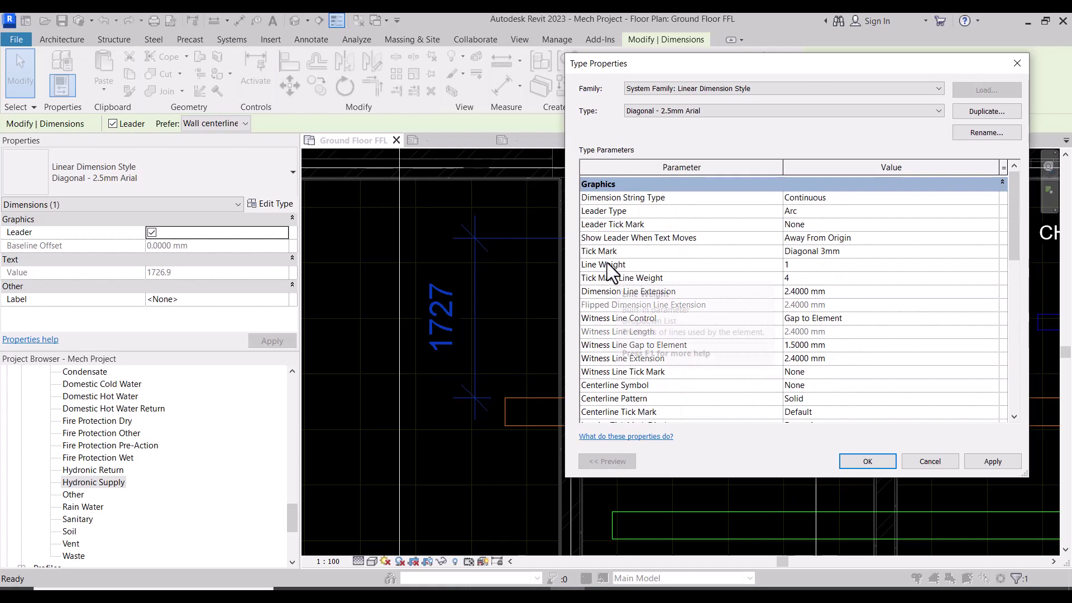
{"action": "left_click", "coordinate": [994, 251]}
{"action": "scroll", "coordinate": [898, 285], "scroll_direction": "up", "scroll_amount": 2}
{"action": "scroll", "coordinate": [883, 287], "scroll_direction": "up", "scroll_amount": 1}
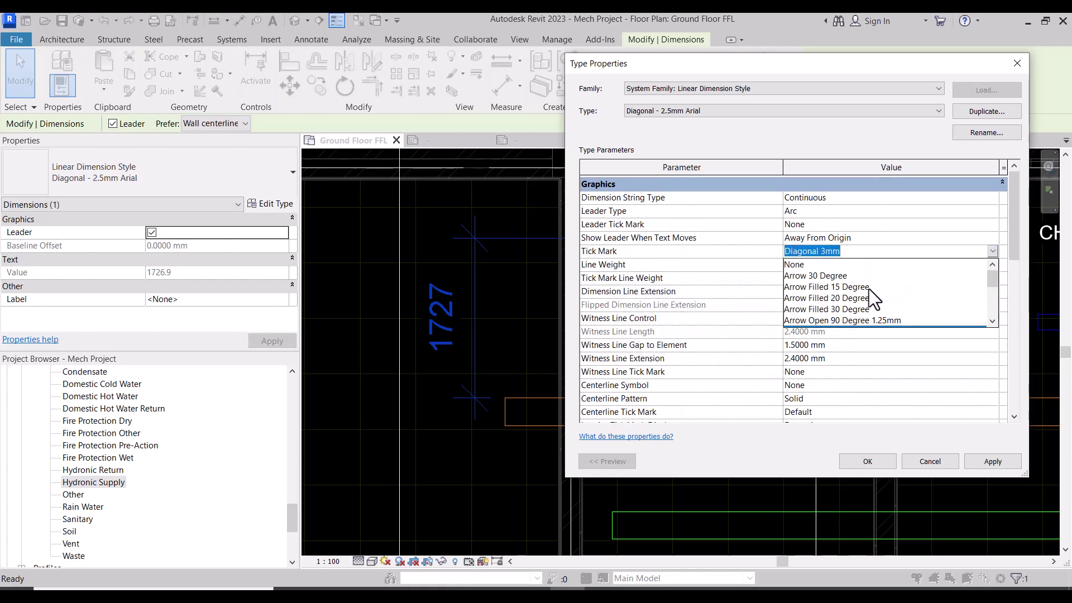
{"action": "left_click", "coordinate": [852, 286]}
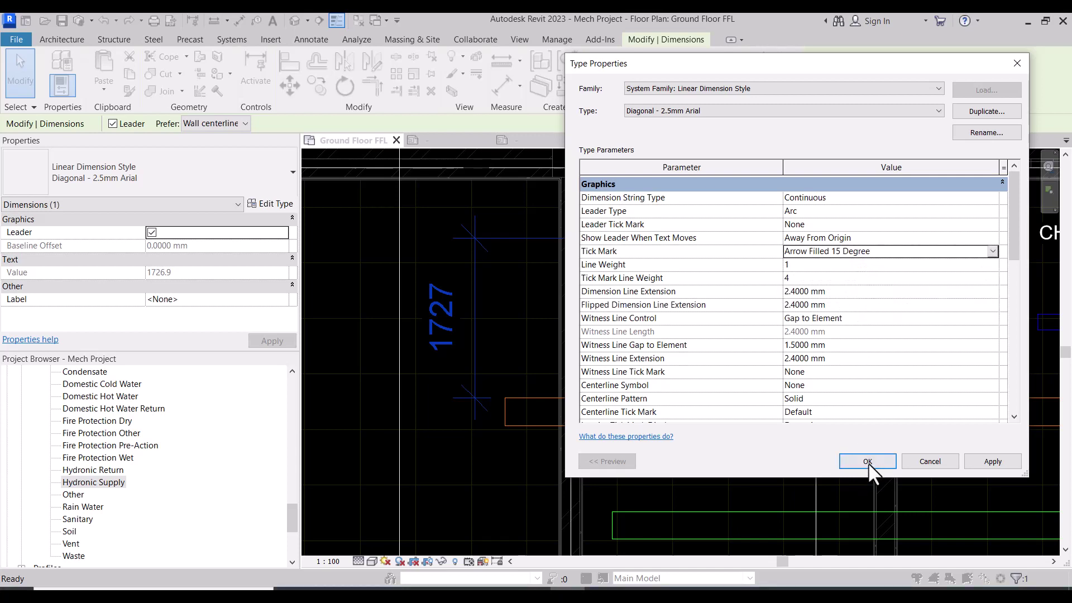
{"action": "left_click", "coordinate": [867, 462]}
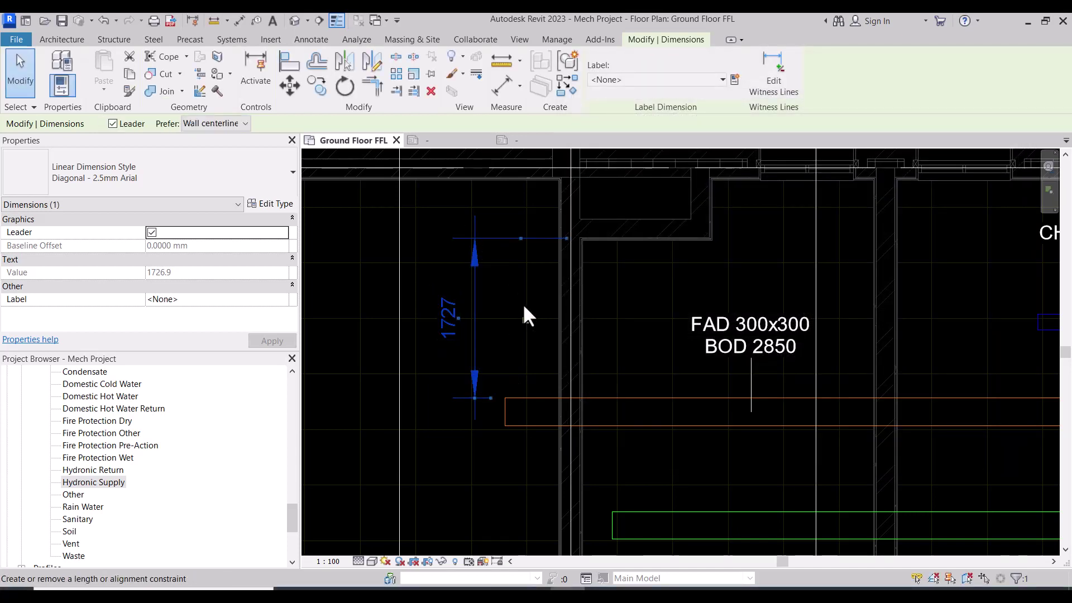
Reselect the 1727 dimension and open its Diagonal - 2.5mm Arial type properties.
{"action": "left_click", "coordinate": [501, 293]}
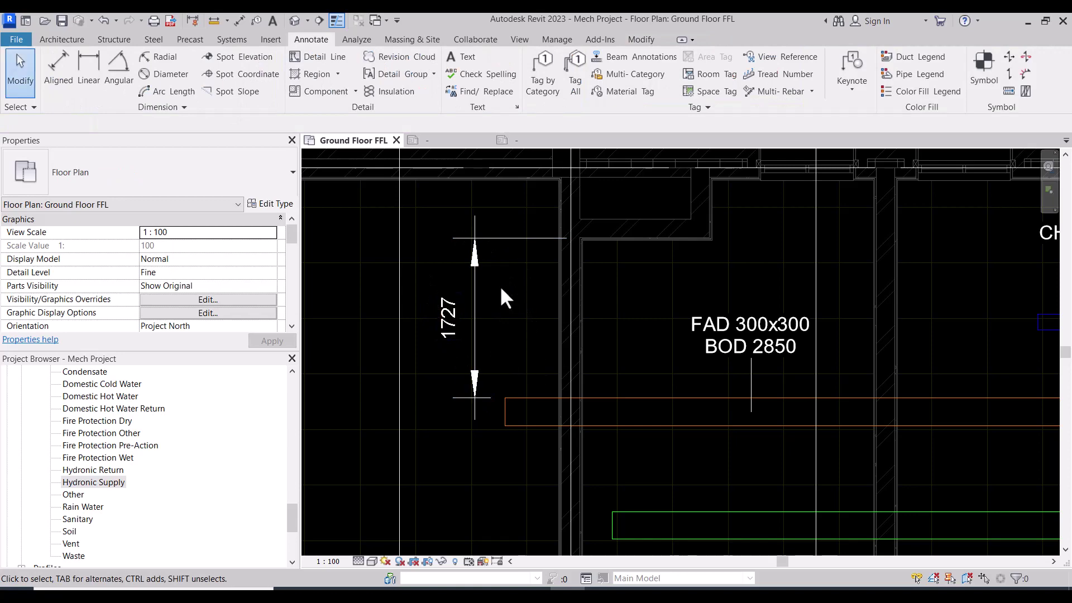
{"action": "left_click", "coordinate": [503, 239]}
{"action": "left_click", "coordinate": [271, 204]}
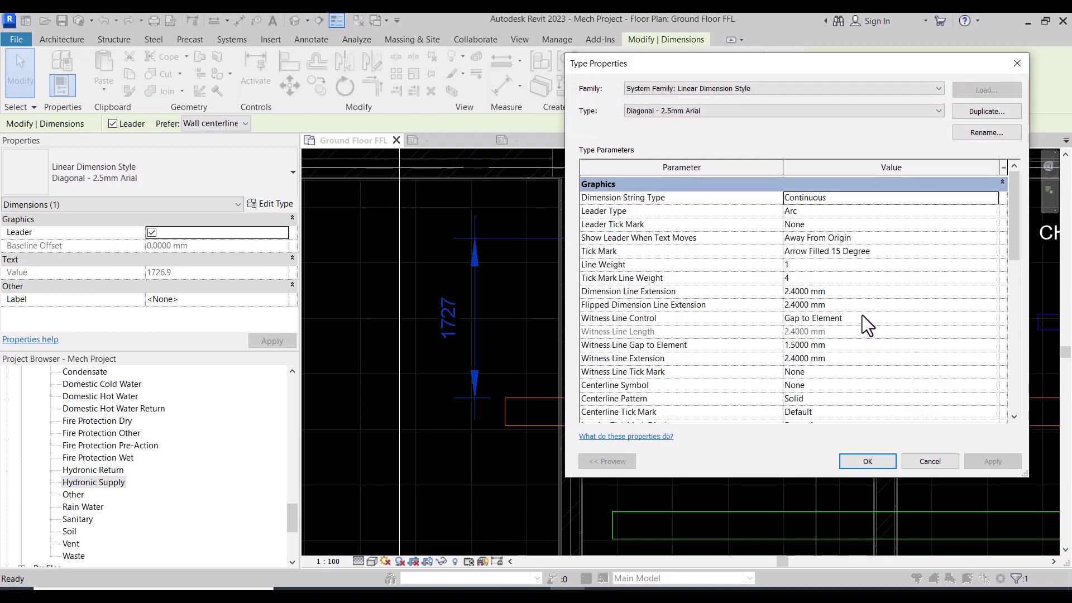
{"action": "scroll", "coordinate": [862, 315], "scroll_direction": "down", "scroll_amount": 2}
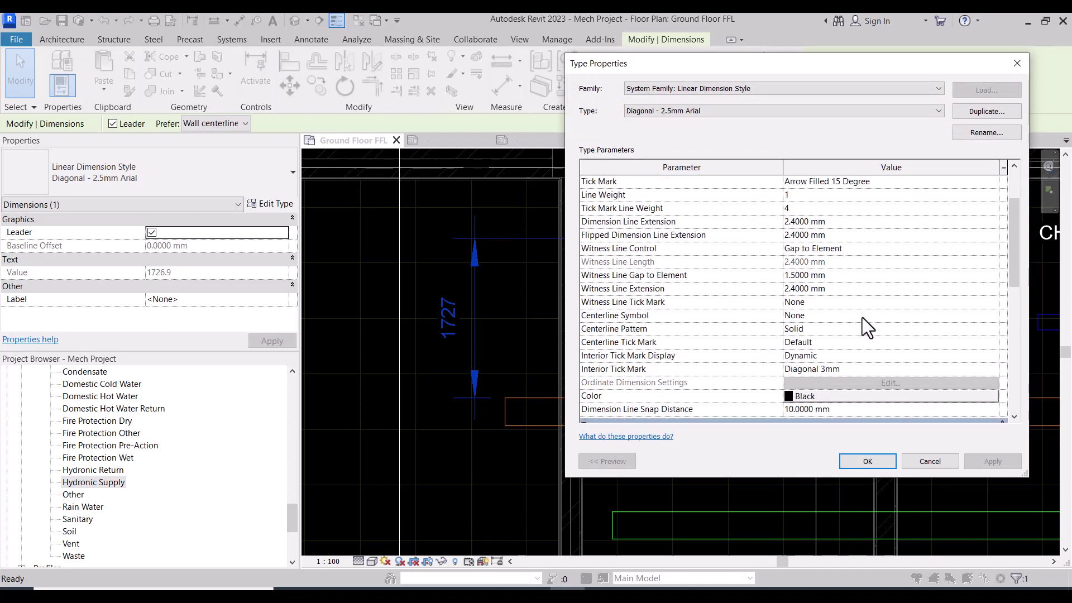
{"action": "scroll", "coordinate": [863, 317], "scroll_direction": "down", "scroll_amount": 3}
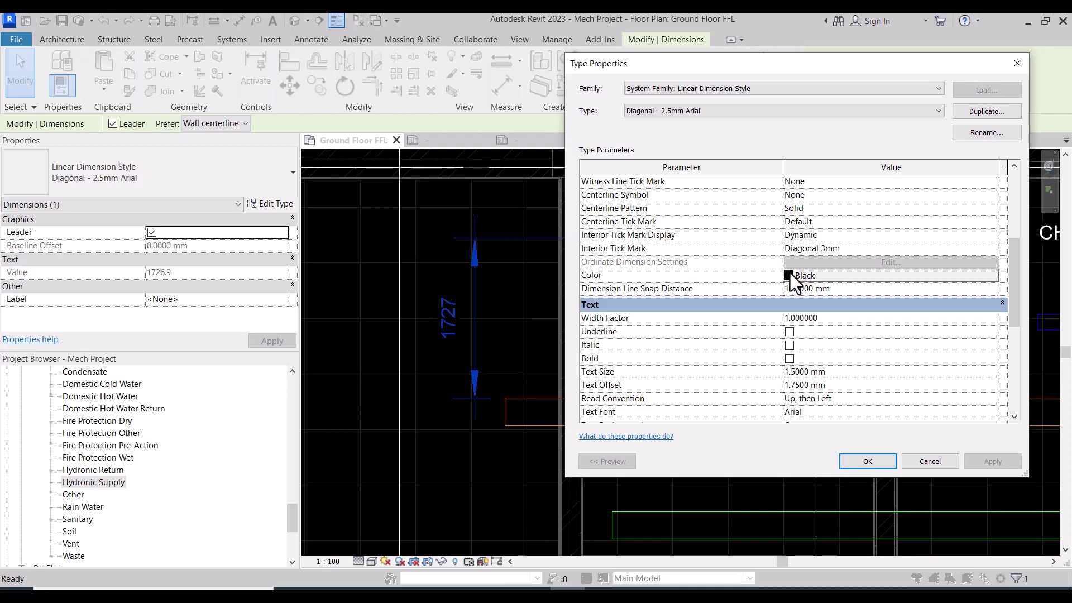
{"action": "scroll", "coordinate": [862, 345], "scroll_direction": "up", "scroll_amount": 3}
{"action": "scroll", "coordinate": [860, 342], "scroll_direction": "down", "scroll_amount": 4}
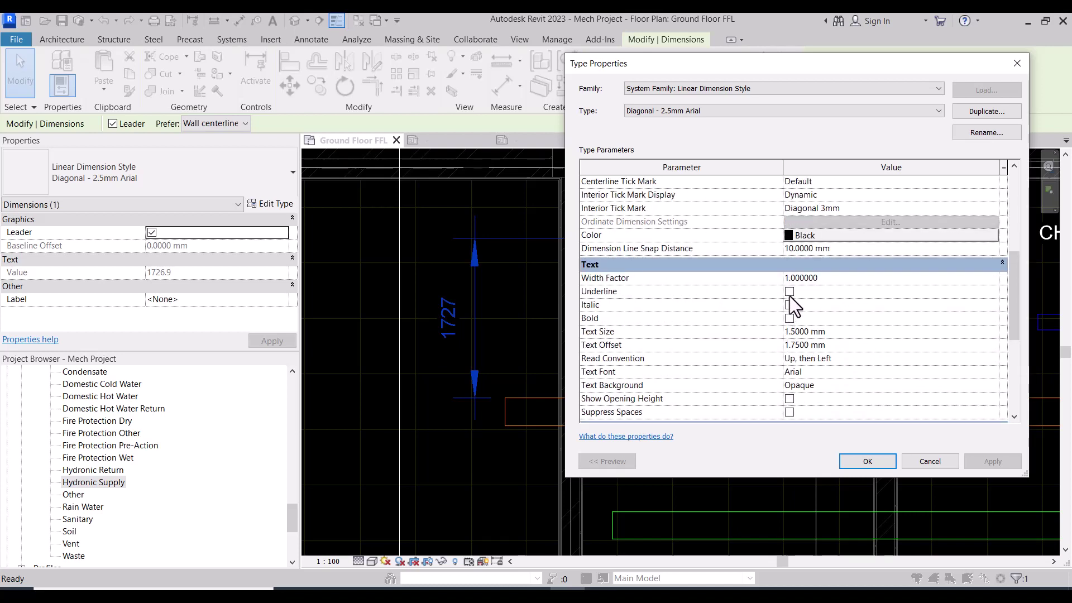
{"action": "scroll", "coordinate": [847, 366], "scroll_direction": "down", "scroll_amount": 4}
{"action": "scroll", "coordinate": [840, 345], "scroll_direction": "down", "scroll_amount": 1}
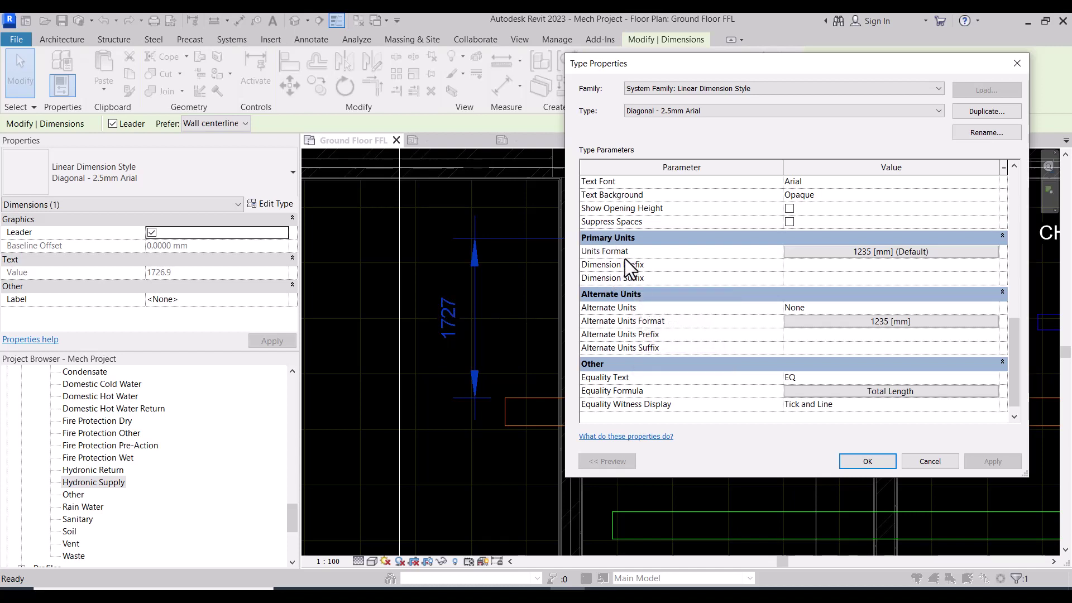
In Units Format, stop using project settings and round to the nearest 10.
{"action": "left_click", "coordinate": [882, 256]}
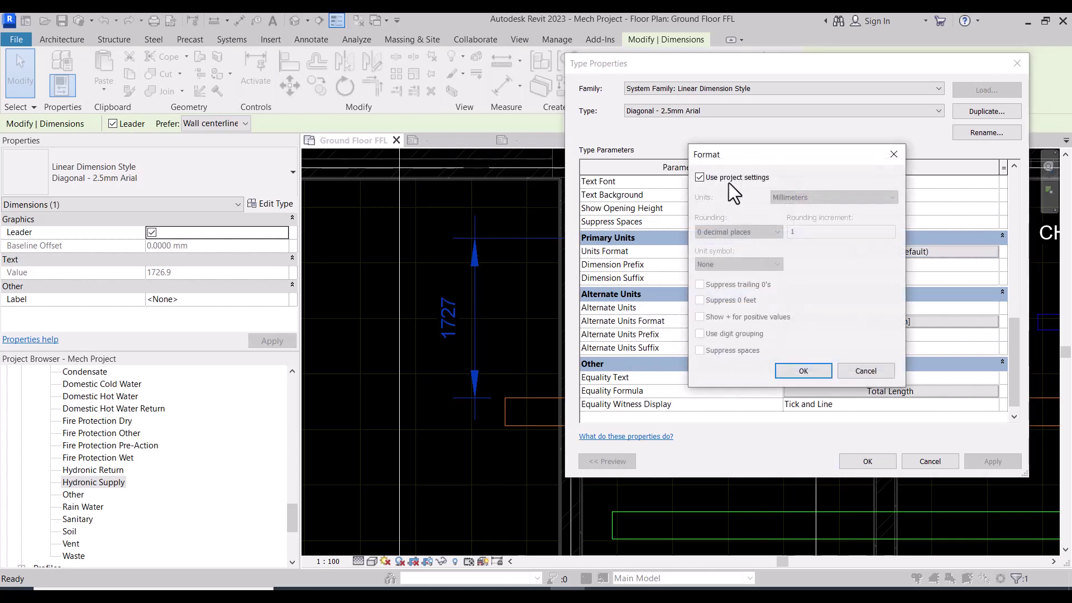
{"action": "left_click", "coordinate": [699, 177]}
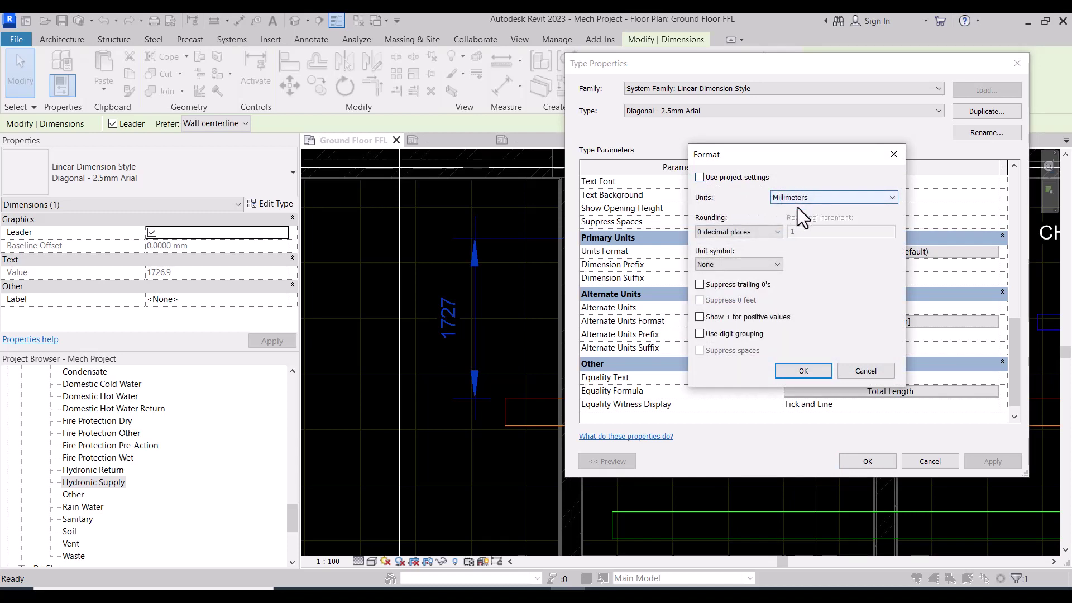
{"action": "left_click", "coordinate": [763, 232]}
{"action": "left_click", "coordinate": [745, 260]}
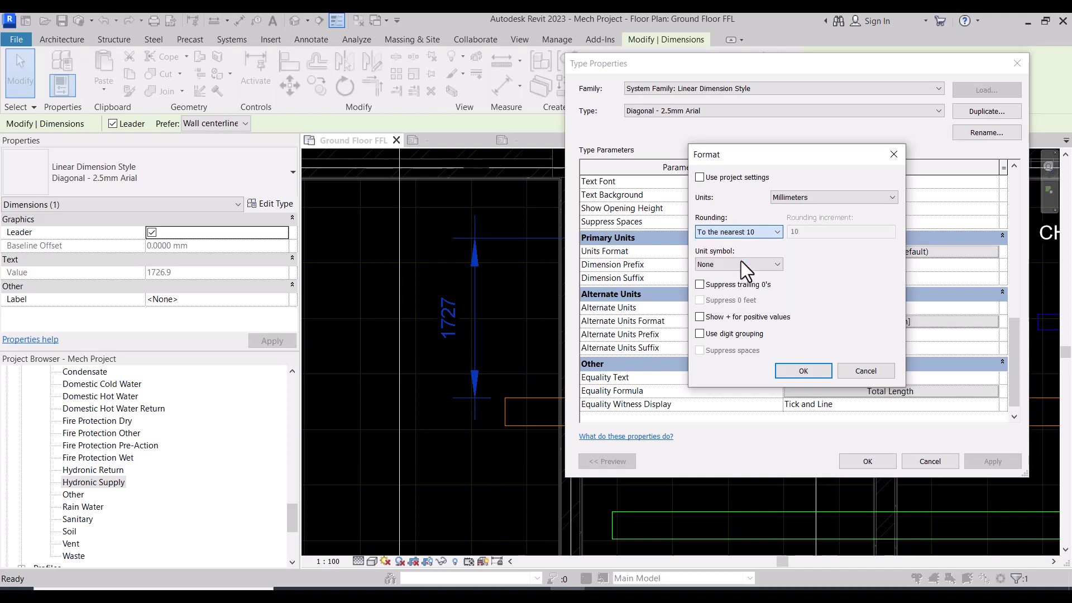
{"action": "left_click", "coordinate": [803, 371]}
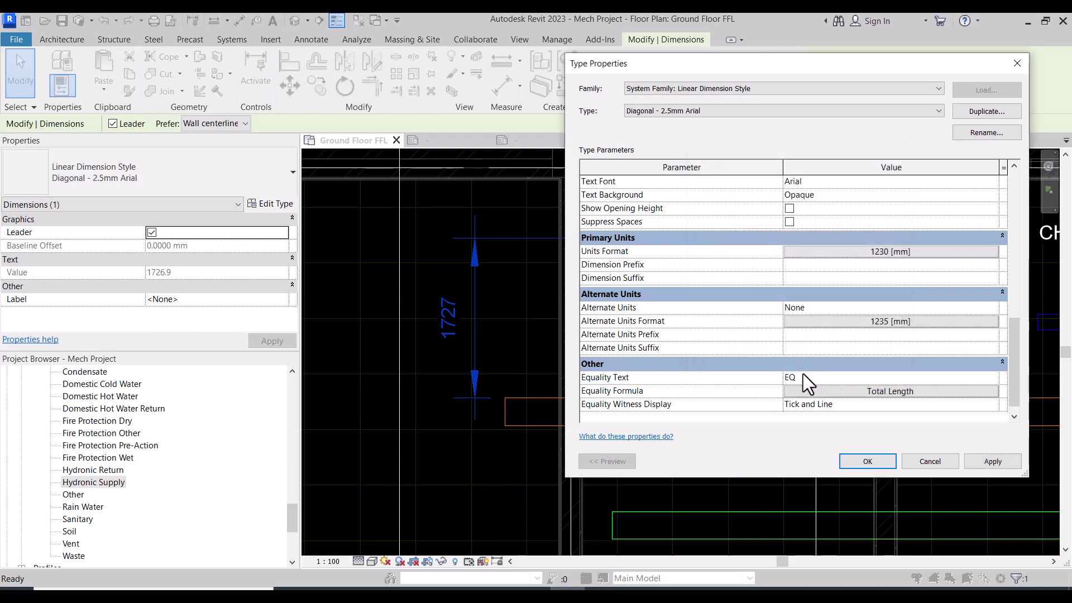
{"action": "left_click", "coordinate": [854, 461]}
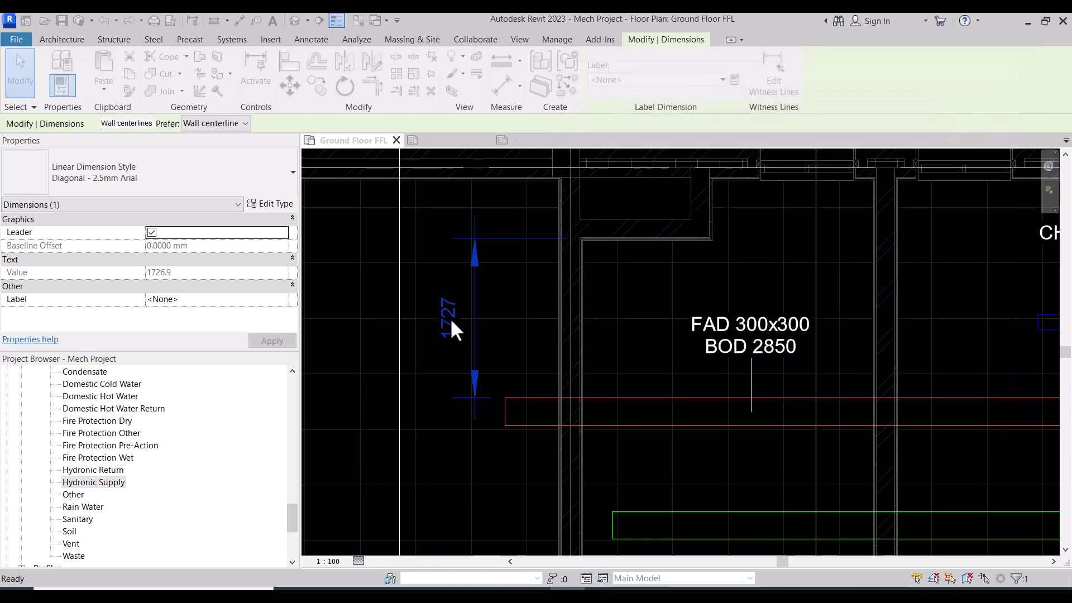
Inspect the wall-to-FAD dimension, now reading 1730, then clear the selection.
{"action": "key", "text": "Escape"}
{"action": "scroll", "coordinate": [546, 342], "scroll_direction": "down", "scroll_amount": 2}
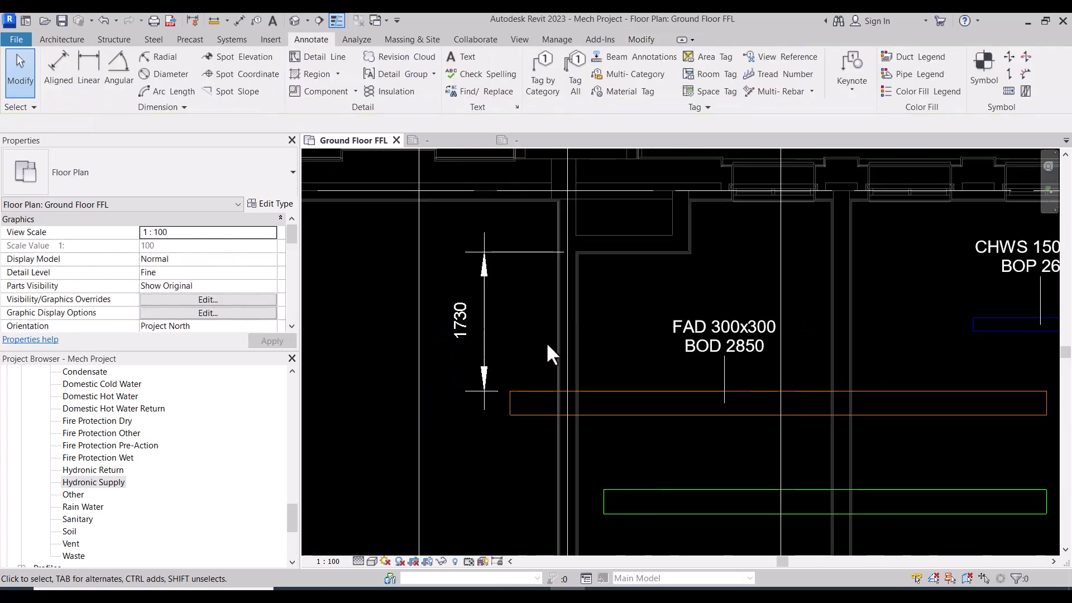
{"action": "scroll", "coordinate": [546, 341], "scroll_direction": "down", "scroll_amount": 1}
{"action": "scroll", "coordinate": [508, 344], "scroll_direction": "up", "scroll_amount": 3}
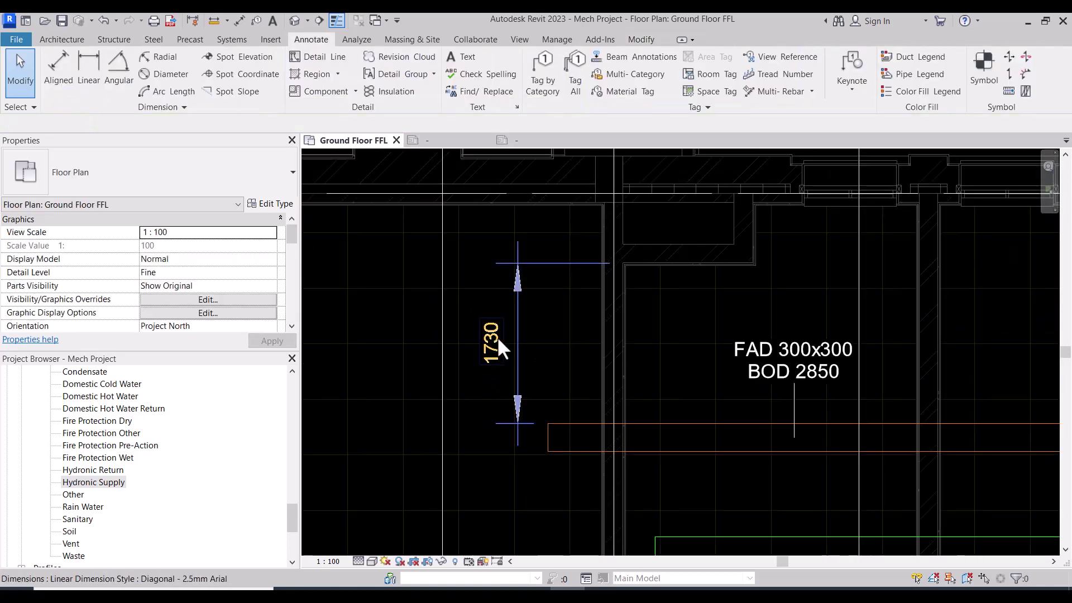
{"action": "scroll", "coordinate": [469, 335], "scroll_direction": "down", "scroll_amount": 1}
{"action": "scroll", "coordinate": [465, 329], "scroll_direction": "down", "scroll_amount": 2}
{"action": "scroll", "coordinate": [517, 328], "scroll_direction": "up", "scroll_amount": 1}
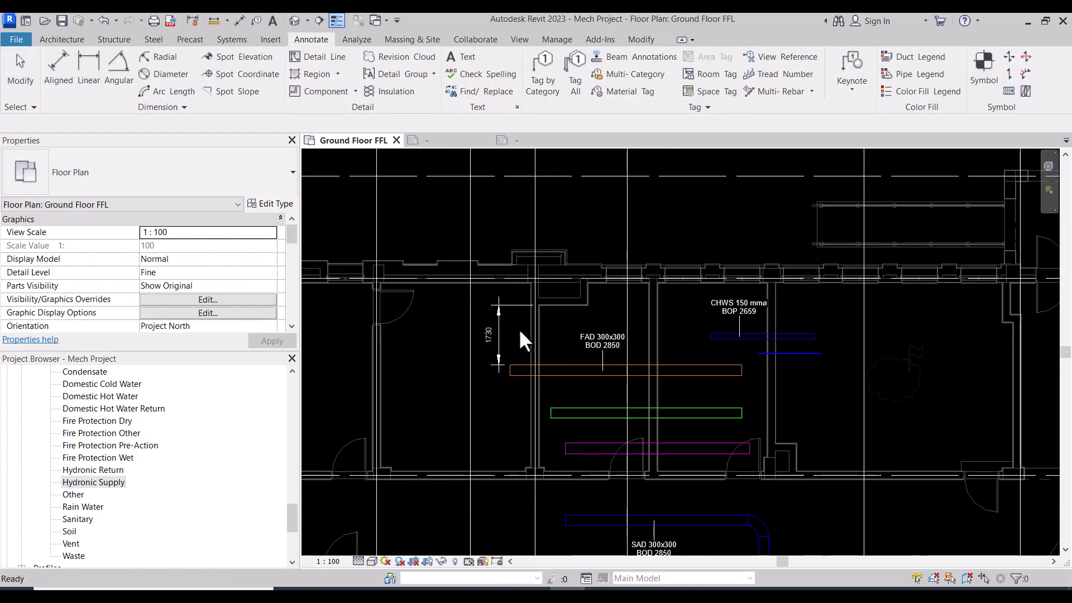
{"action": "scroll", "coordinate": [491, 324], "scroll_direction": "up", "scroll_amount": 1}
{"action": "left_click", "coordinate": [469, 306]}
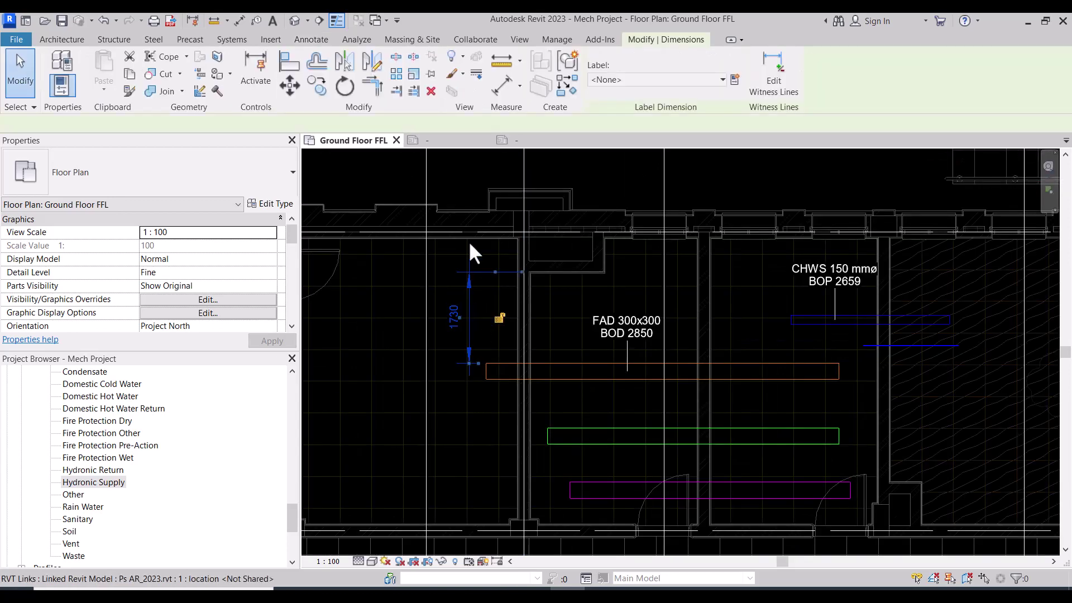
{"action": "scroll", "coordinate": [472, 256], "scroll_direction": "down", "scroll_amount": 2}
{"action": "scroll", "coordinate": [463, 284], "scroll_direction": "up", "scroll_amount": 1}
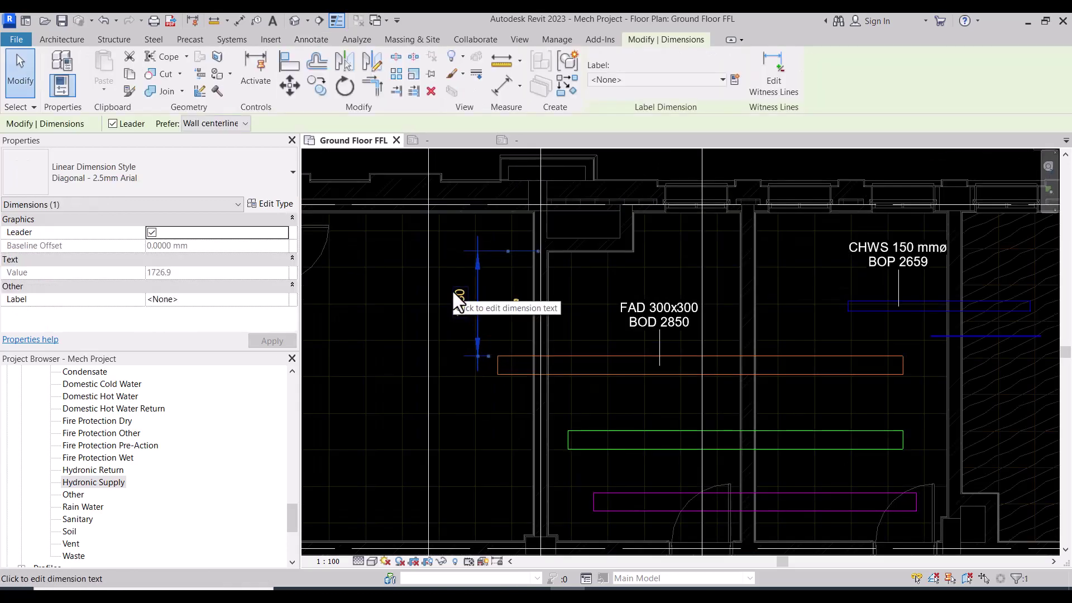
{"action": "scroll", "coordinate": [451, 289], "scroll_direction": "up", "scroll_amount": 1}
{"action": "key", "text": "Escape"}
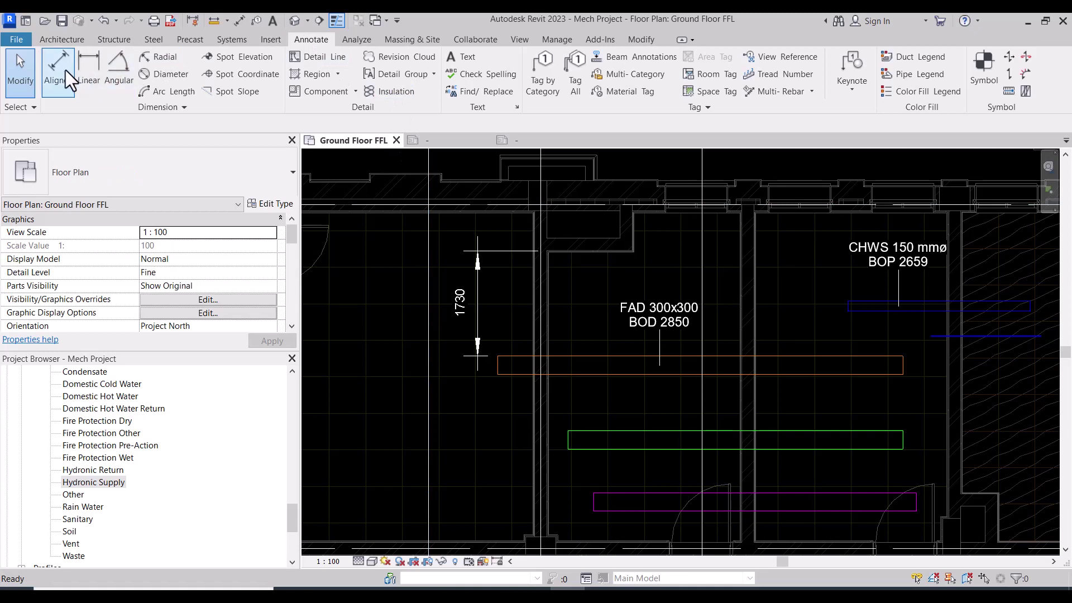
Place the 3600 aligned dimension from the green duct to the wall, then pick references for the magenta duct's 4620 dimension.
{"action": "left_click", "coordinate": [65, 70]}
{"action": "left_click", "coordinate": [594, 431]}
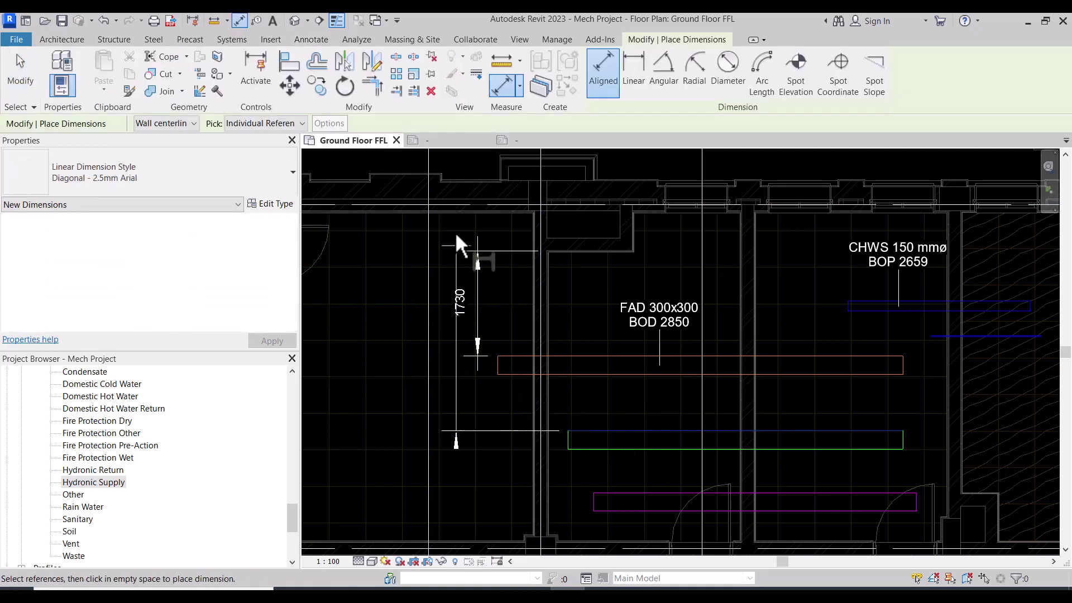
{"action": "left_click", "coordinate": [454, 210]}
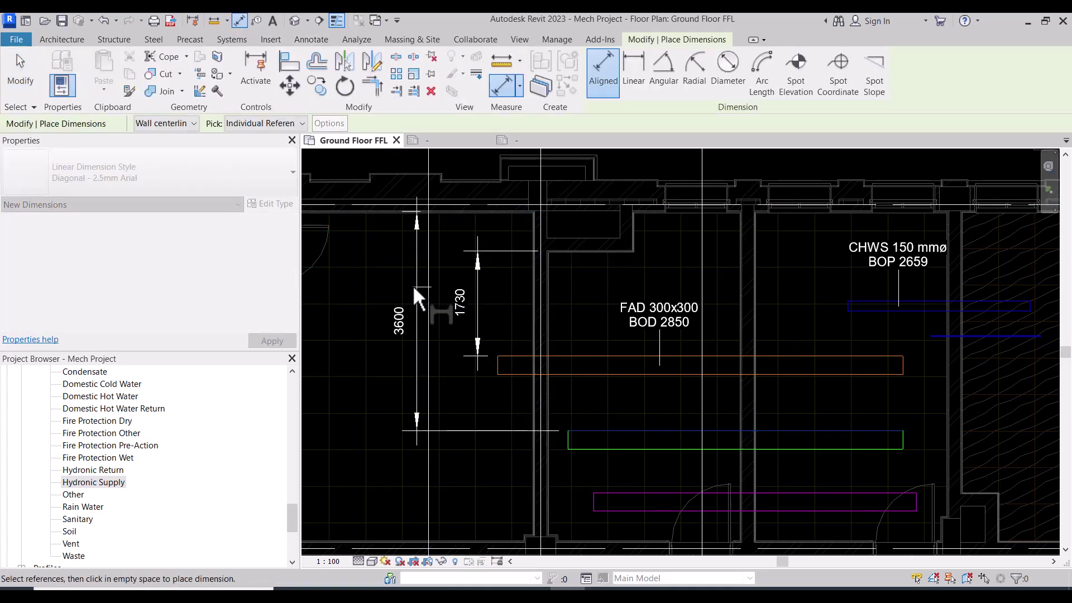
{"action": "left_click", "coordinate": [413, 283]}
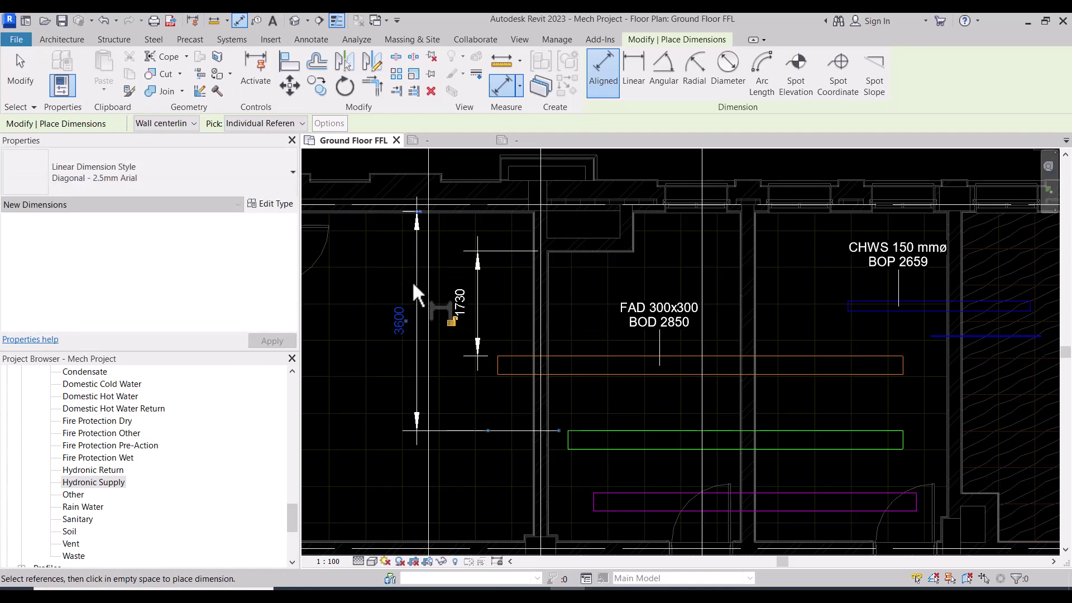
{"action": "left_click", "coordinate": [632, 492]}
{"action": "left_click", "coordinate": [380, 211]}
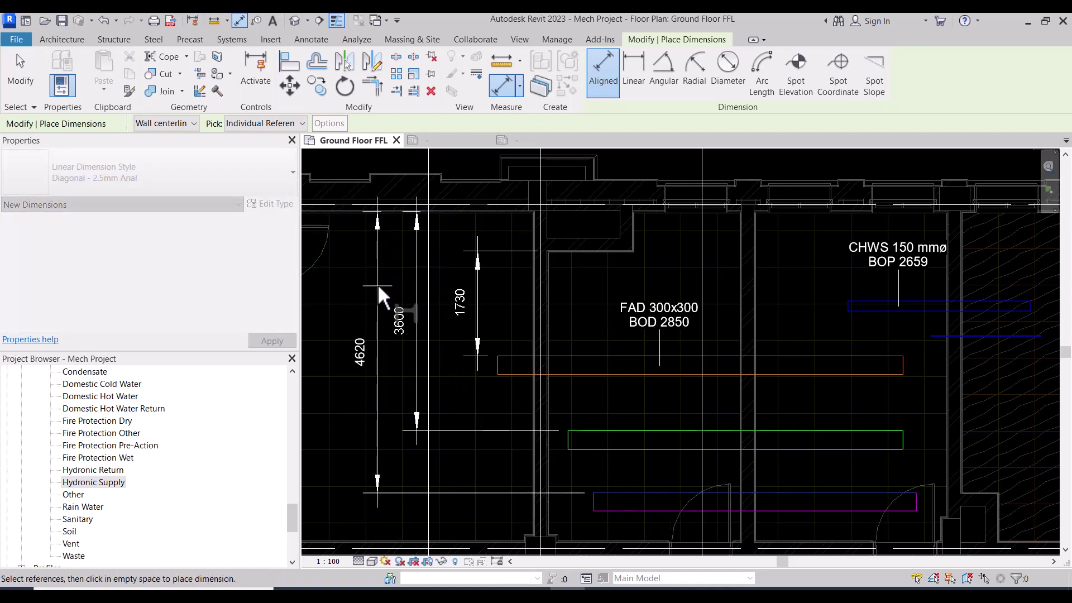
Place the 4620 dimension further left and finish dimensioning.
{"action": "left_click", "coordinate": [377, 284]}
{"action": "key", "text": "Escape"}
{"action": "key", "text": "Escape"}
{"action": "scroll", "coordinate": [547, 293], "scroll_direction": "down", "scroll_amount": 2}
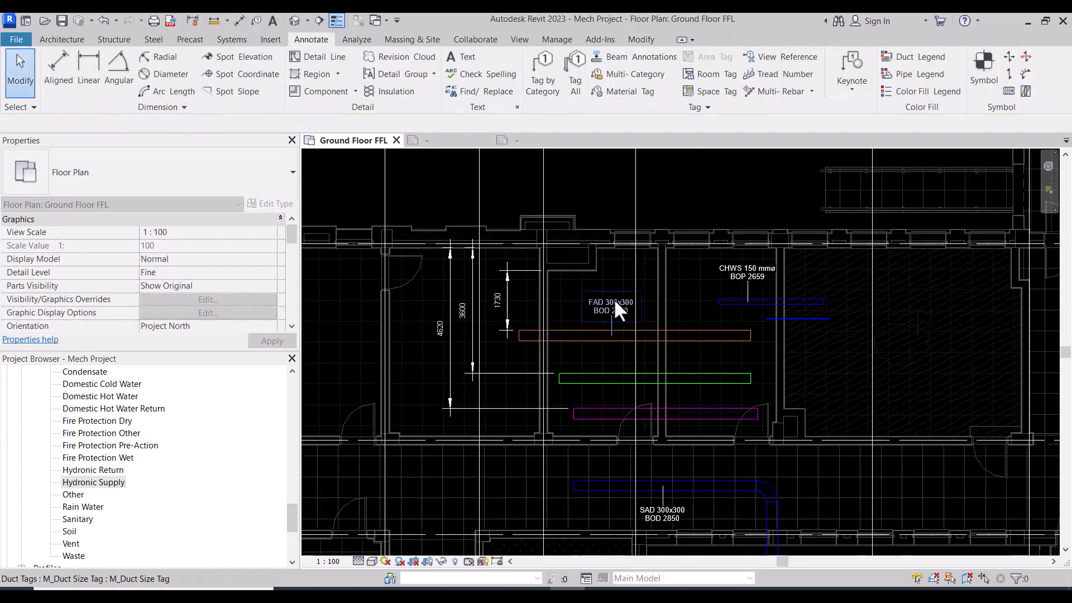
Using Create Similar from the FAD tag, tag the green duct EAD 300x300 and purple duct RAD 300x300.
{"action": "left_click", "coordinate": [625, 308]}
{"action": "scroll", "coordinate": [688, 353], "scroll_direction": "up", "scroll_amount": 2}
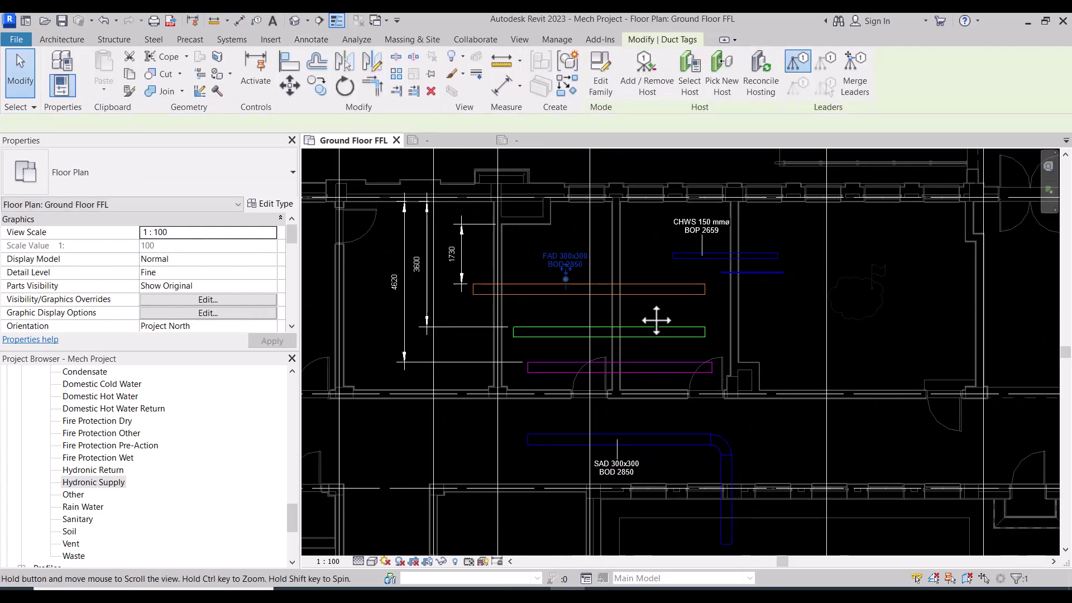
{"action": "left_click", "coordinate": [568, 85]}
{"action": "scroll", "coordinate": [458, 318], "scroll_direction": "up", "scroll_amount": 2}
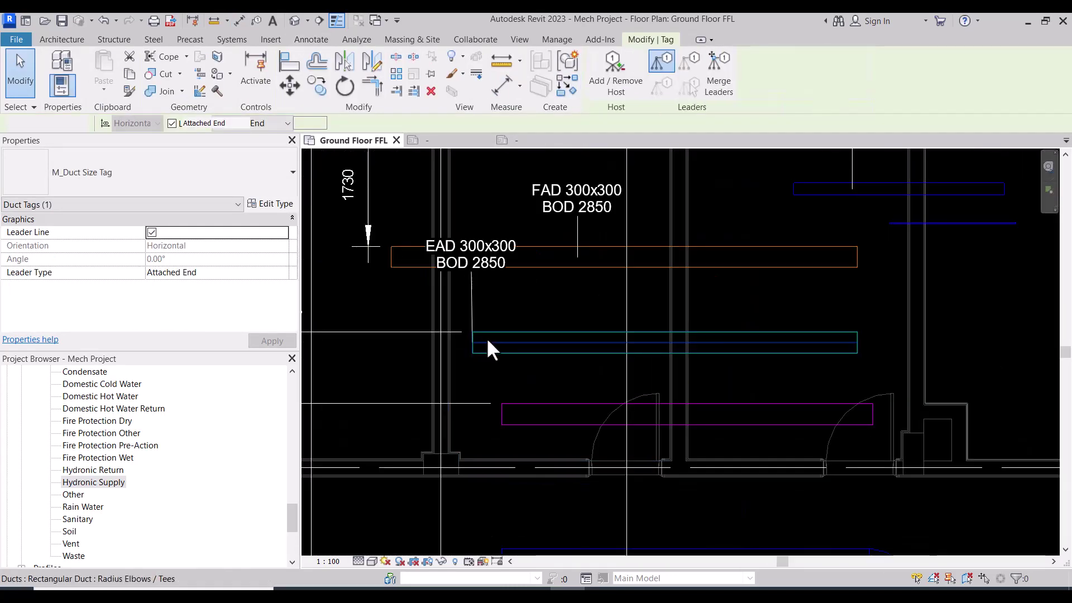
{"action": "left_click", "coordinate": [495, 340]}
{"action": "left_click_drag", "start_coordinate": [504, 275], "coordinate": [519, 315]}
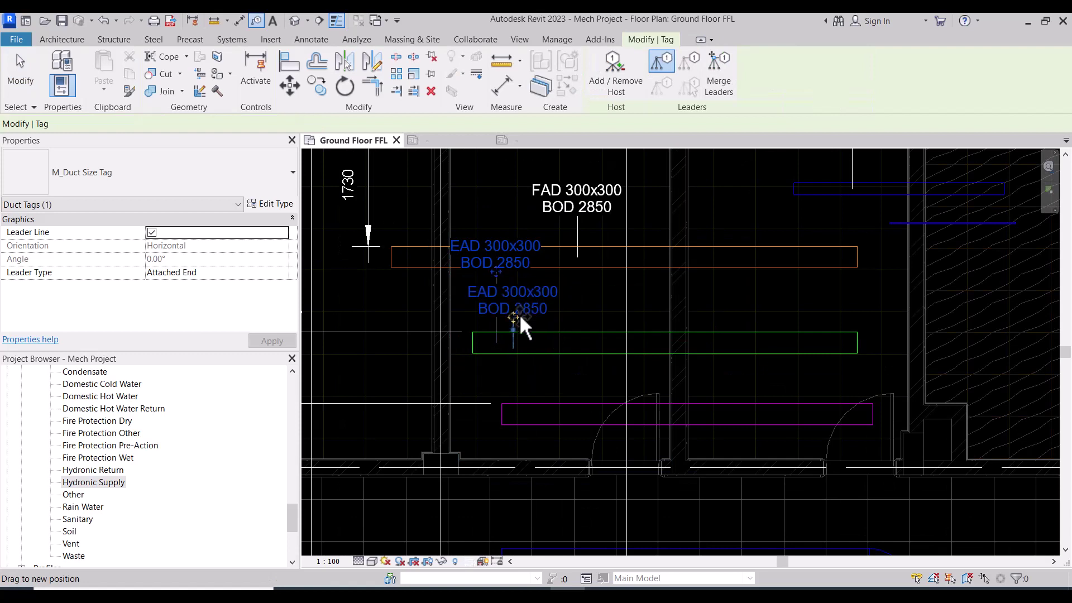
{"action": "left_click", "coordinate": [528, 426]}
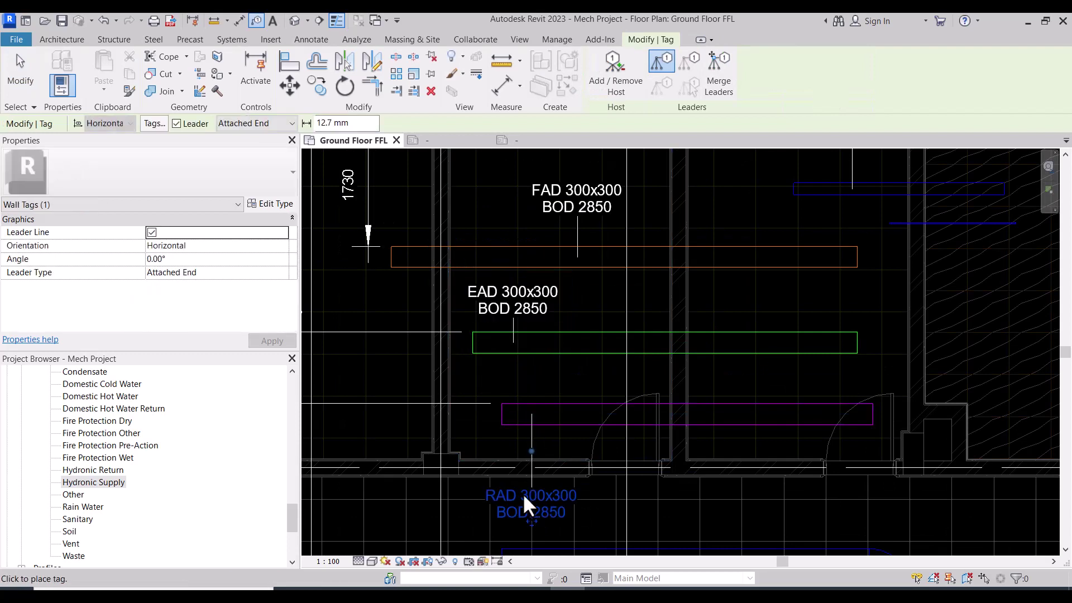
Tag the second chilled-water pipe and move its CHWS 15 mmø tag below the pipe.
{"action": "scroll", "coordinate": [474, 414], "scroll_direction": "down", "scroll_amount": 2}
{"action": "scroll", "coordinate": [770, 287], "scroll_direction": "up", "scroll_amount": 2}
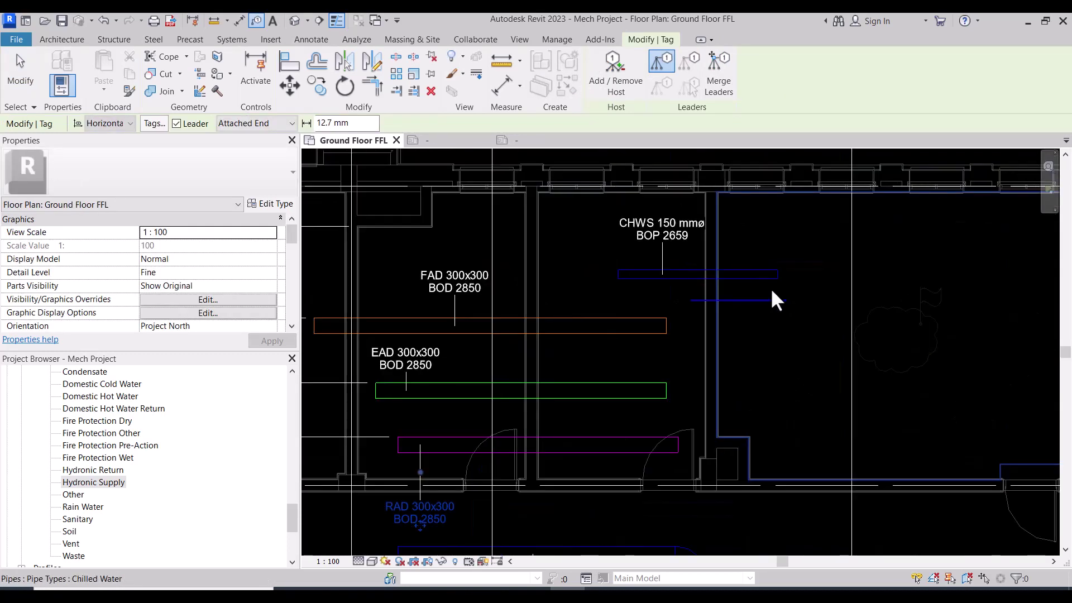
{"action": "scroll", "coordinate": [732, 293], "scroll_direction": "up", "scroll_amount": 2}
{"action": "left_click", "coordinate": [731, 297]}
{"action": "left_click_drag", "start_coordinate": [732, 234], "coordinate": [733, 343]}
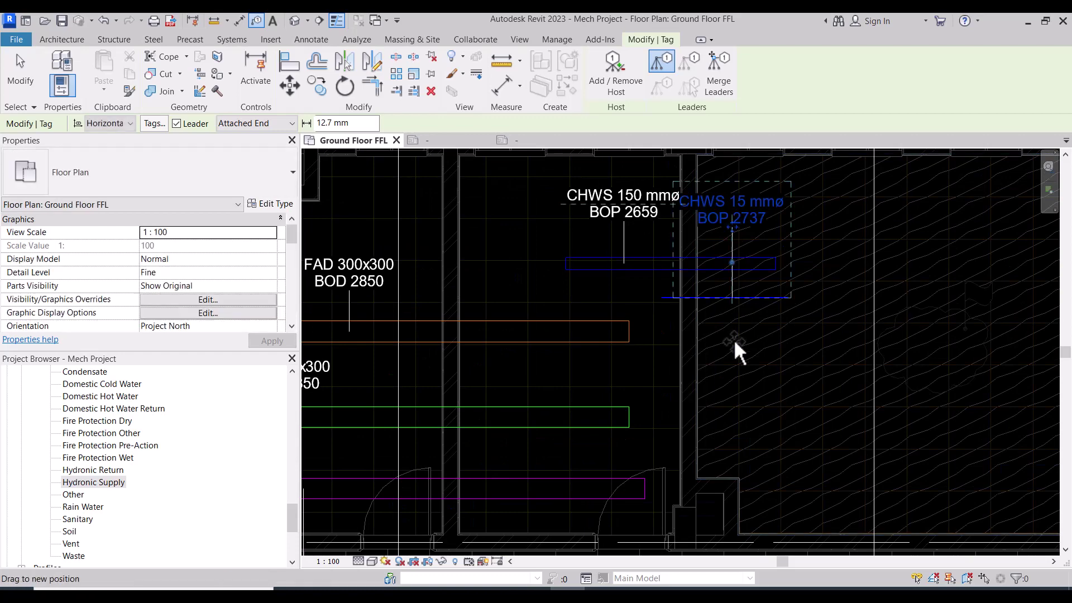
{"action": "key", "text": "Escape"}
{"action": "key", "text": "Escape"}
{"action": "scroll", "coordinate": [634, 300], "scroll_direction": "down", "scroll_amount": 2}
{"action": "scroll", "coordinate": [634, 300], "scroll_direction": "down", "scroll_amount": 2}
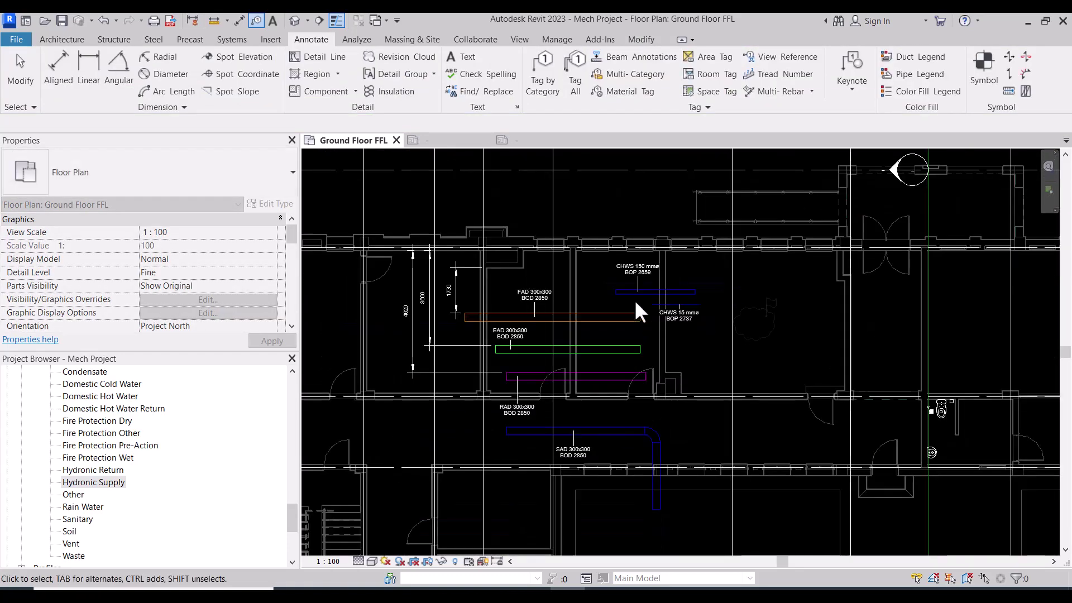
{"action": "scroll", "coordinate": [490, 441], "scroll_direction": "down", "scroll_amount": 2}
Colour the Annotations & Tags line green in the course outline.
{"action": "scroll", "coordinate": [592, 324], "scroll_direction": "up", "scroll_amount": 1}
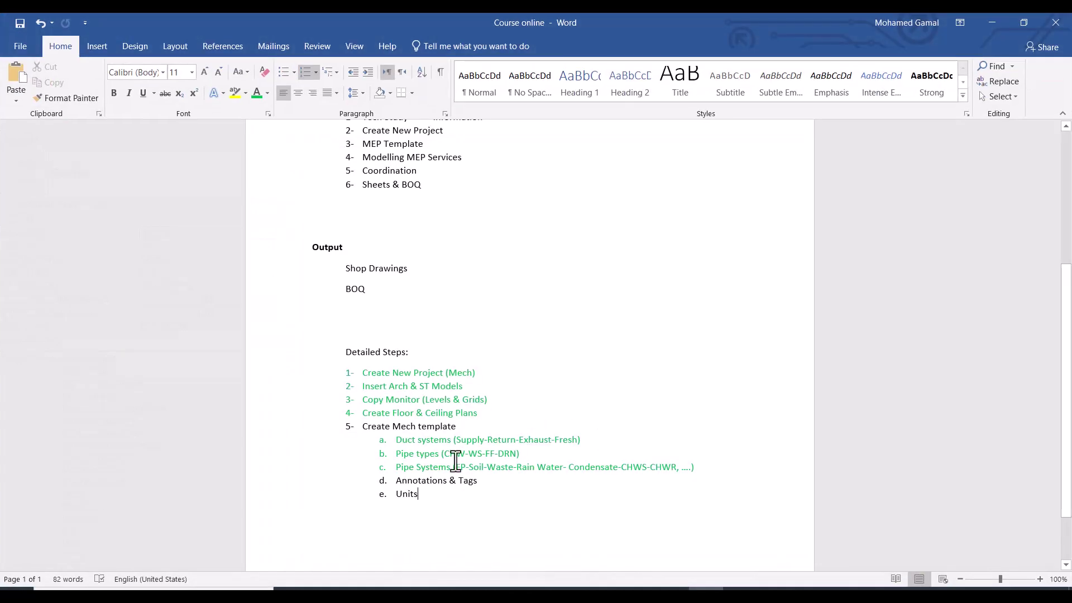
{"action": "triple_click", "coordinate": [457, 481]}
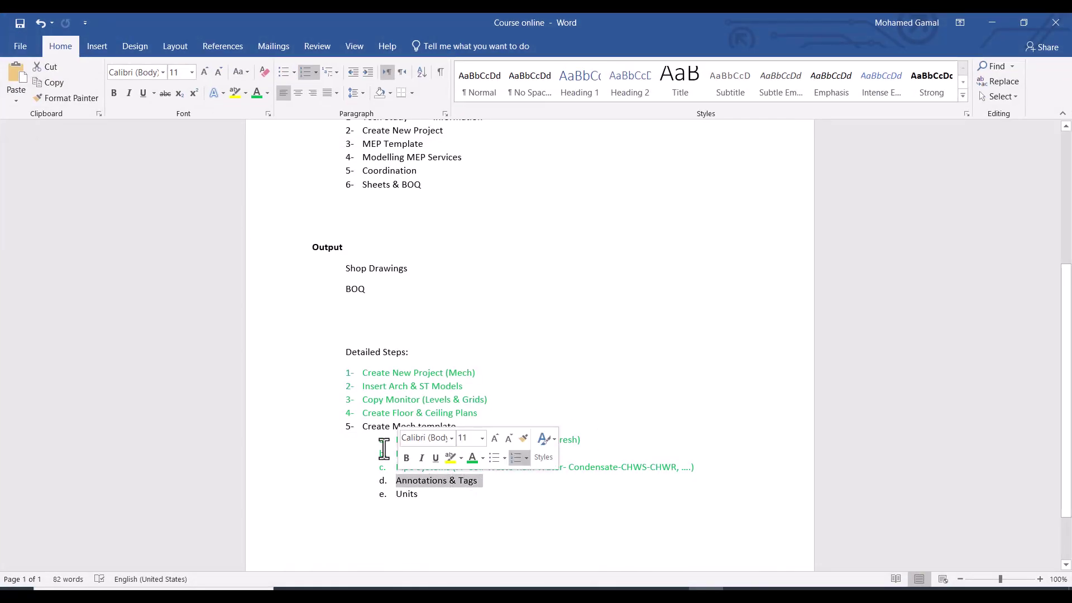
{"action": "left_click", "coordinate": [257, 94]}
{"action": "left_click", "coordinate": [481, 490]}
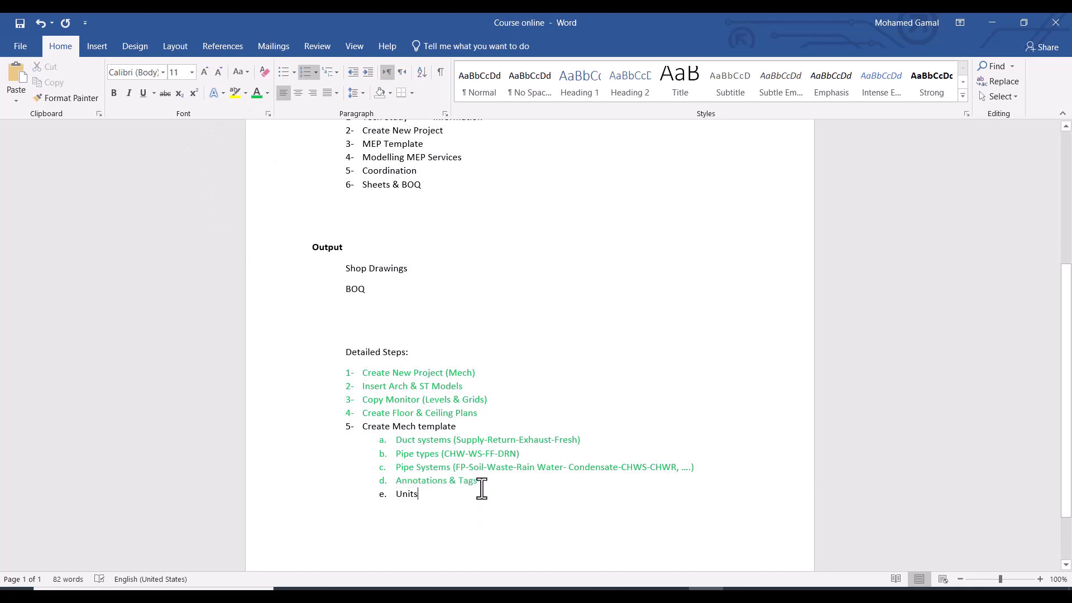
{"action": "left_click_drag", "start_coordinate": [475, 481], "coordinate": [393, 482]}
{"action": "left_click", "coordinate": [431, 497]}
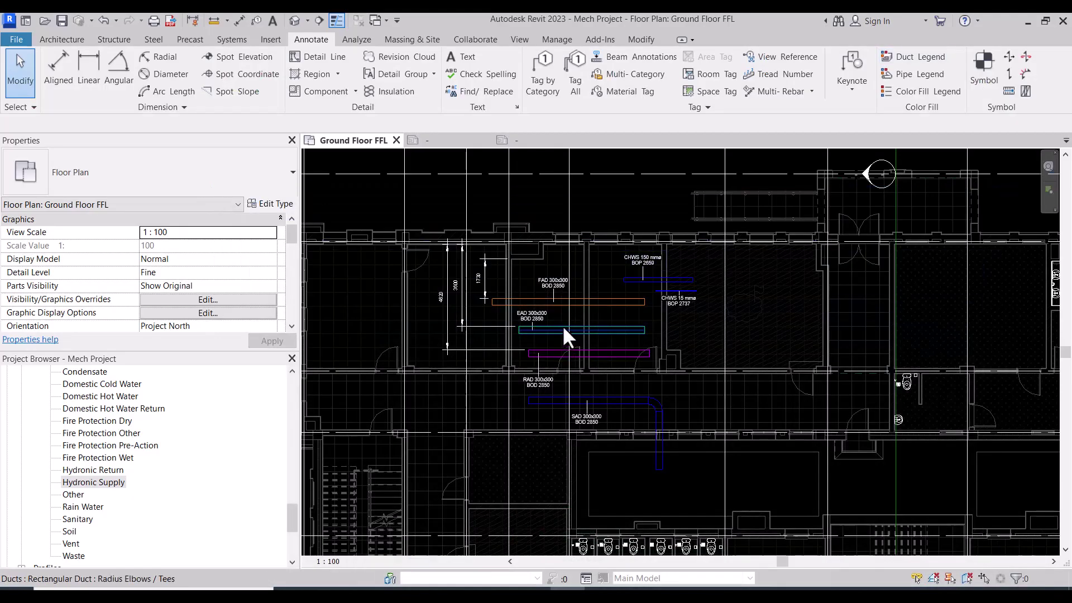
Open Project Units on the Common discipline and review the Angle and Area formats unchanged.
{"action": "scroll", "coordinate": [595, 343], "scroll_direction": "up", "scroll_amount": 1}
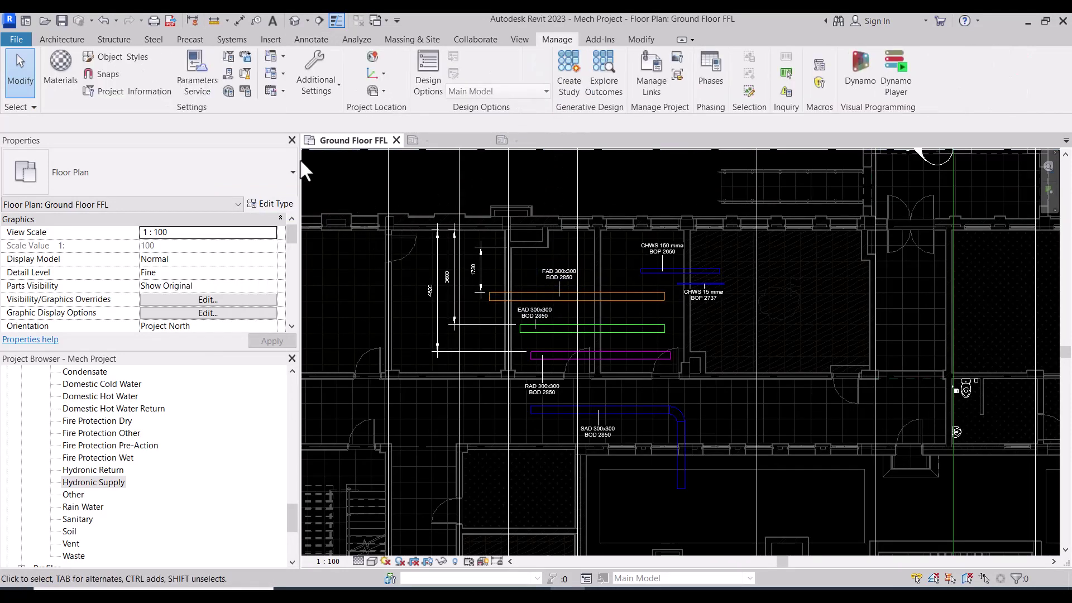
{"action": "left_click", "coordinate": [248, 93]}
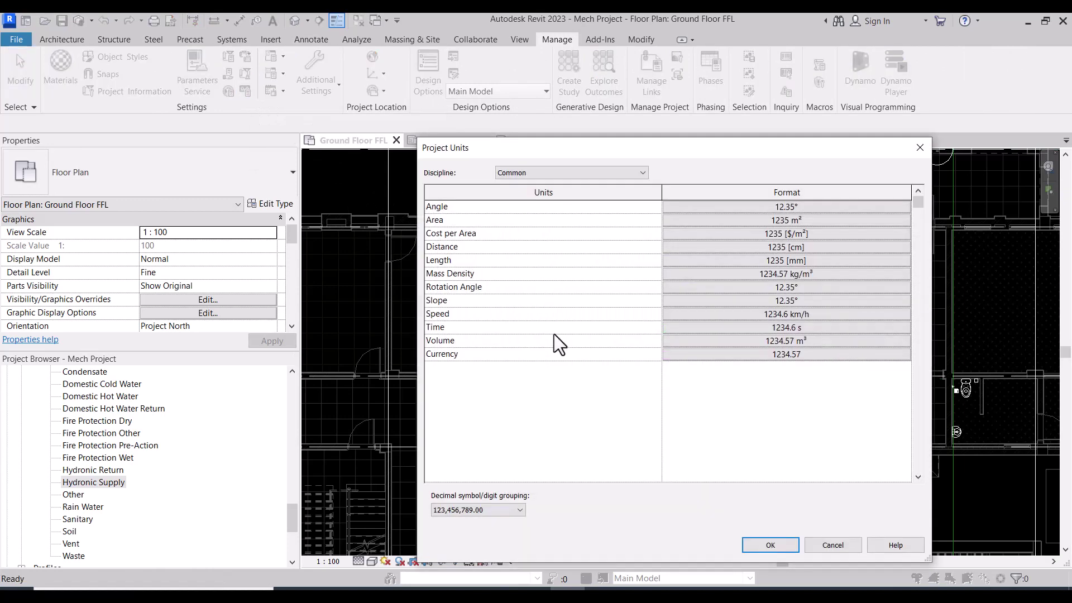
{"action": "left_click", "coordinate": [540, 173]}
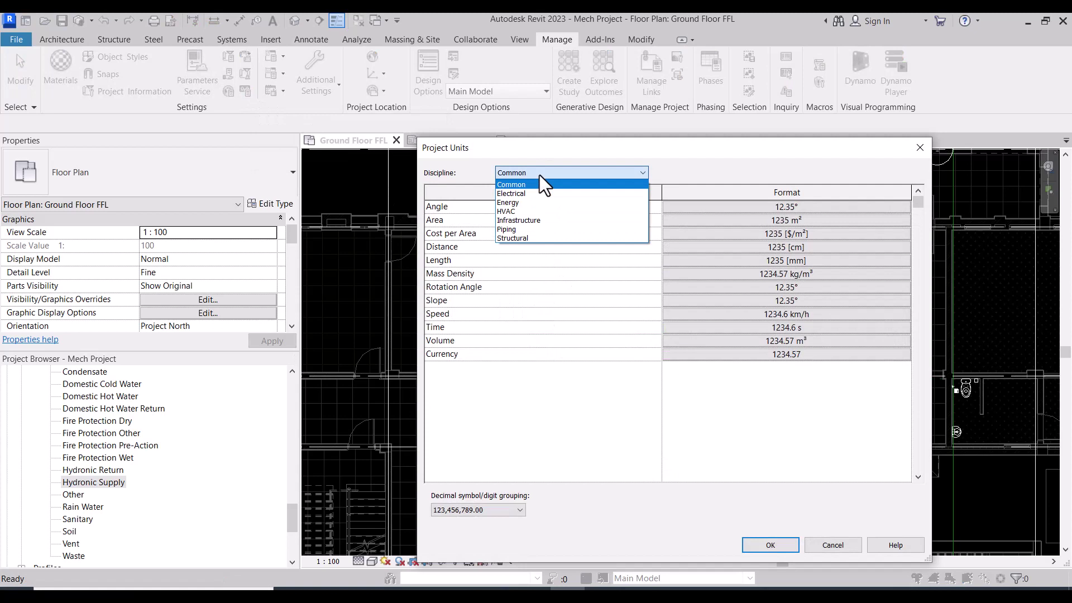
{"action": "left_click", "coordinate": [539, 176]}
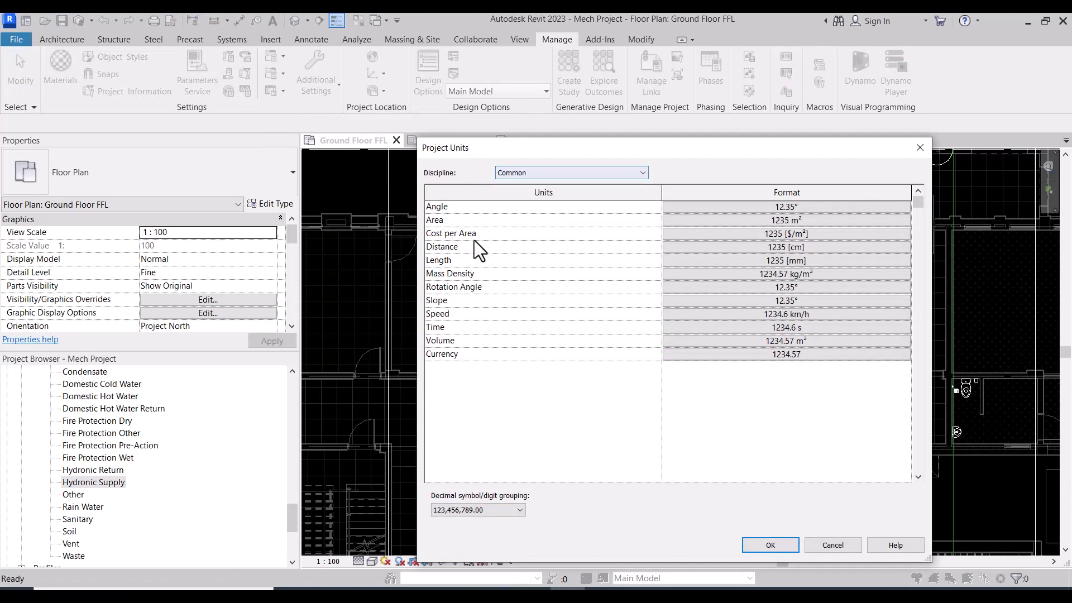
{"action": "left_click", "coordinate": [753, 206]}
{"action": "key", "text": "Escape"}
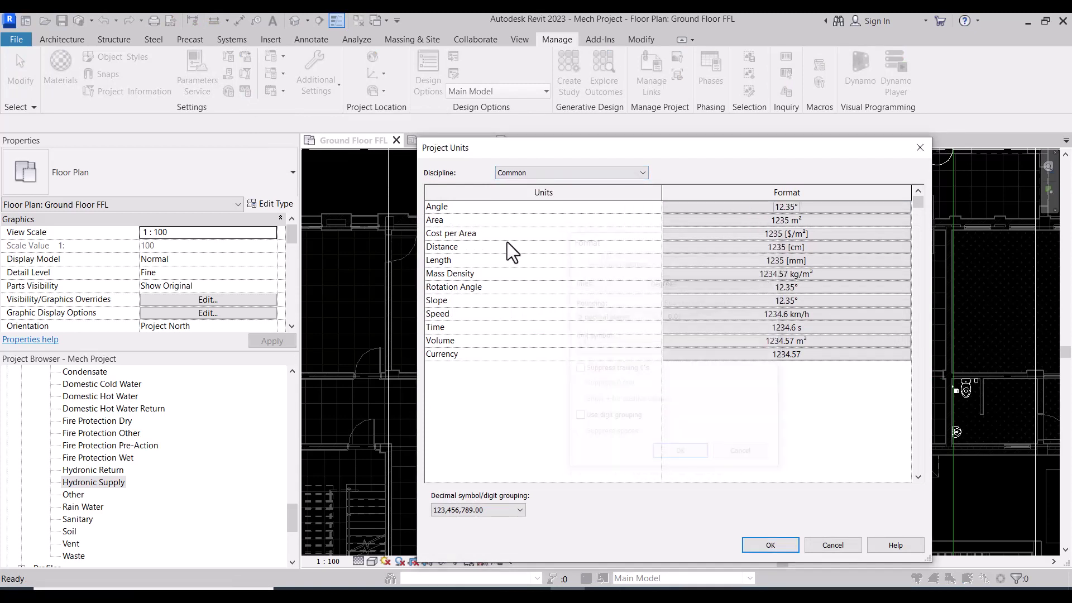
{"action": "left_click", "coordinate": [785, 220]}
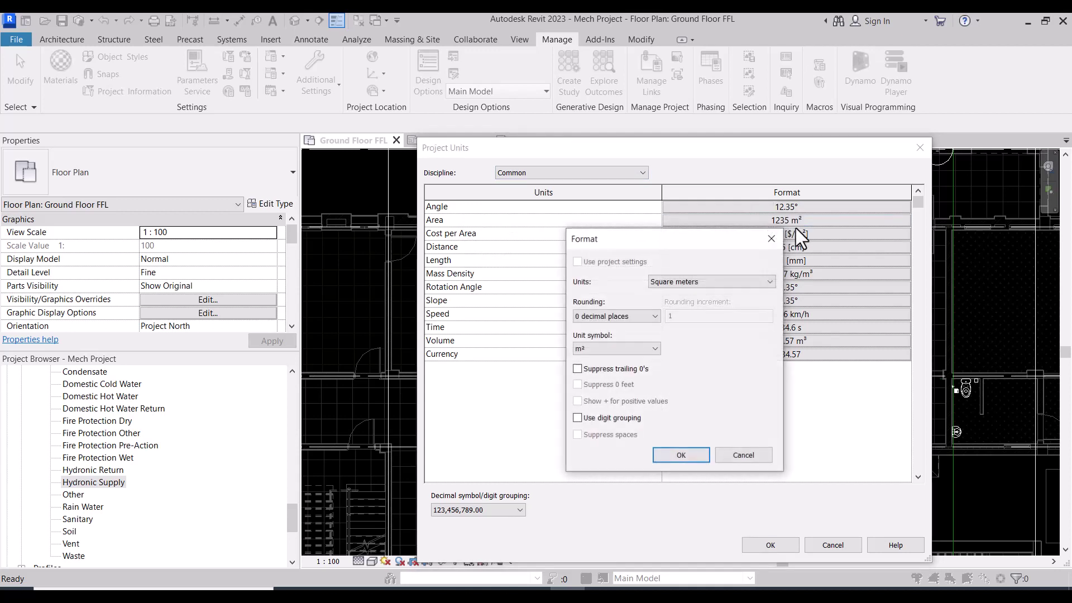
{"action": "left_click", "coordinate": [781, 220]}
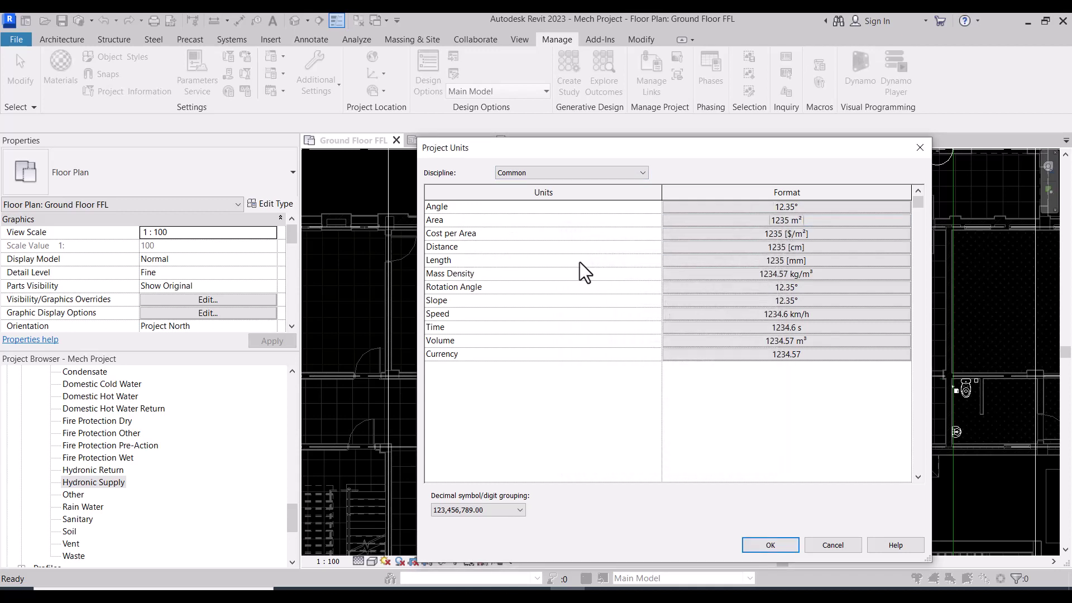
Set the Length format rounding to 'To the nearest 10'.
{"action": "left_click", "coordinate": [729, 261]}
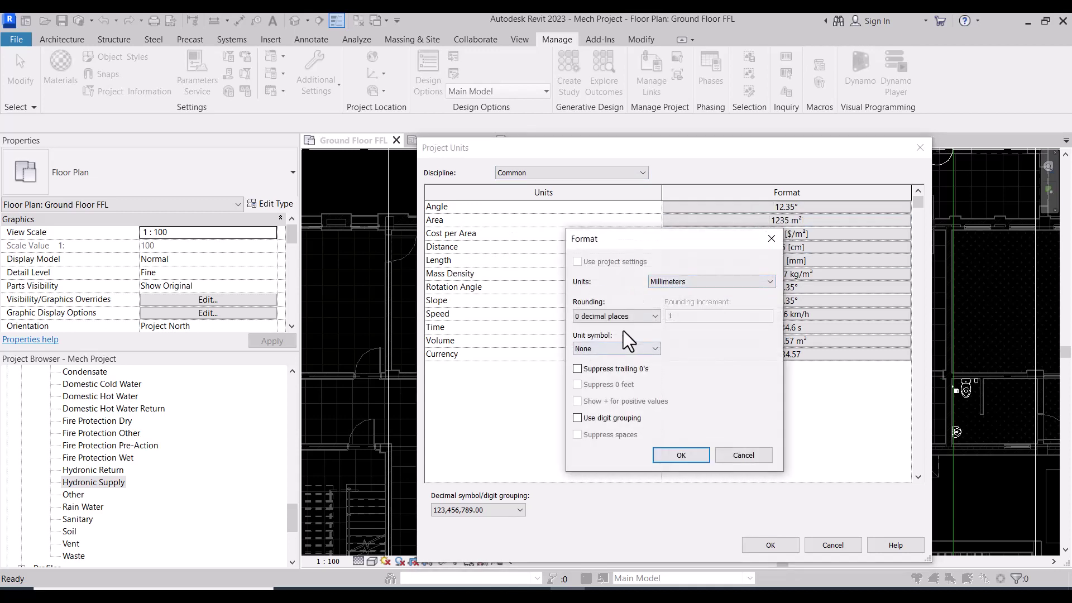
{"action": "left_click", "coordinate": [628, 317]}
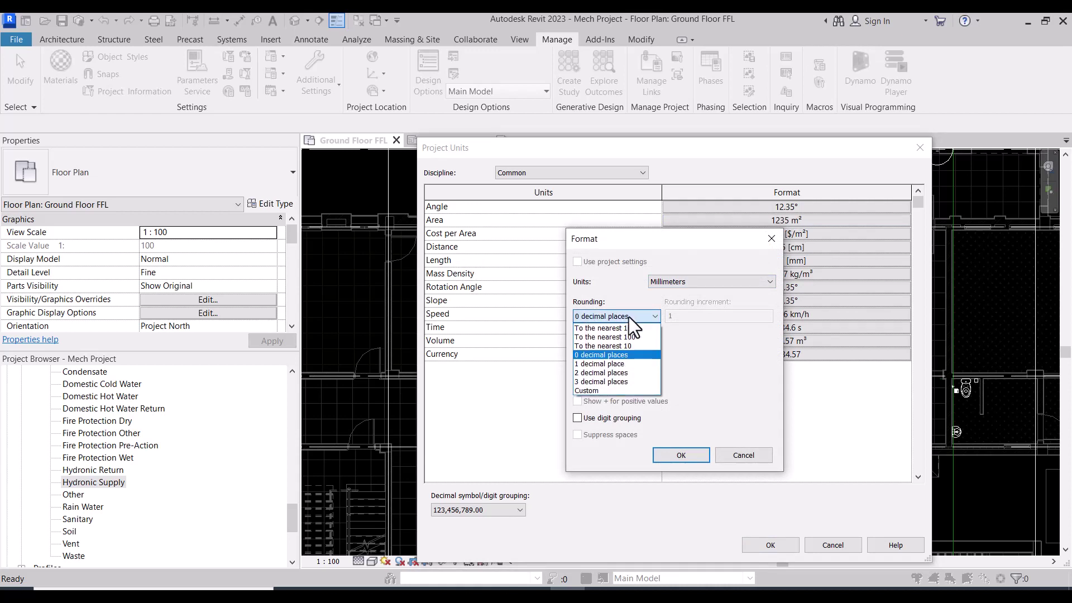
{"action": "left_click", "coordinate": [616, 346]}
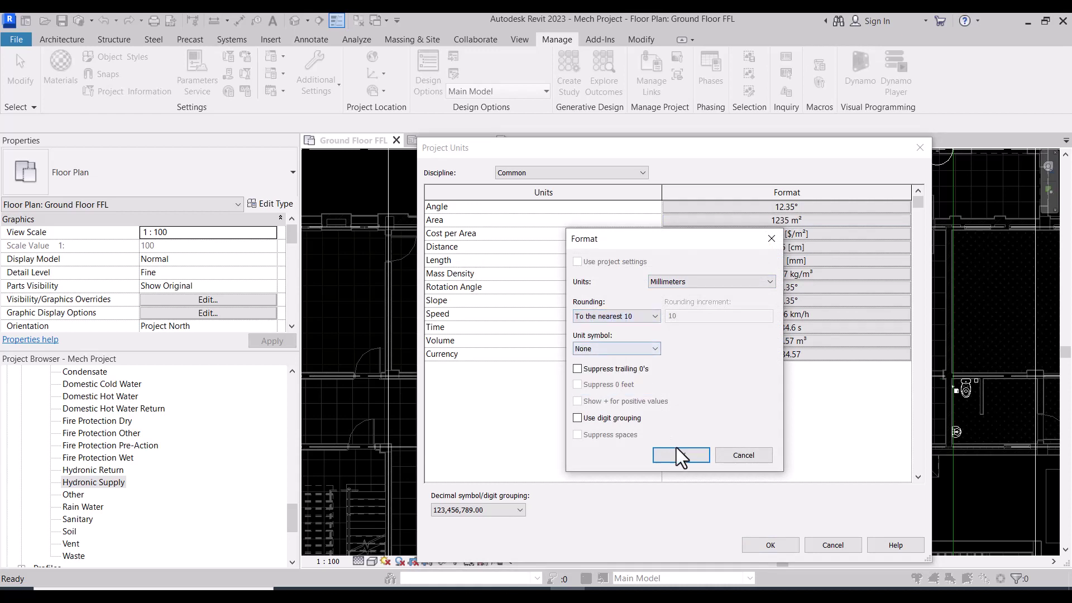
{"action": "left_click", "coordinate": [679, 460]}
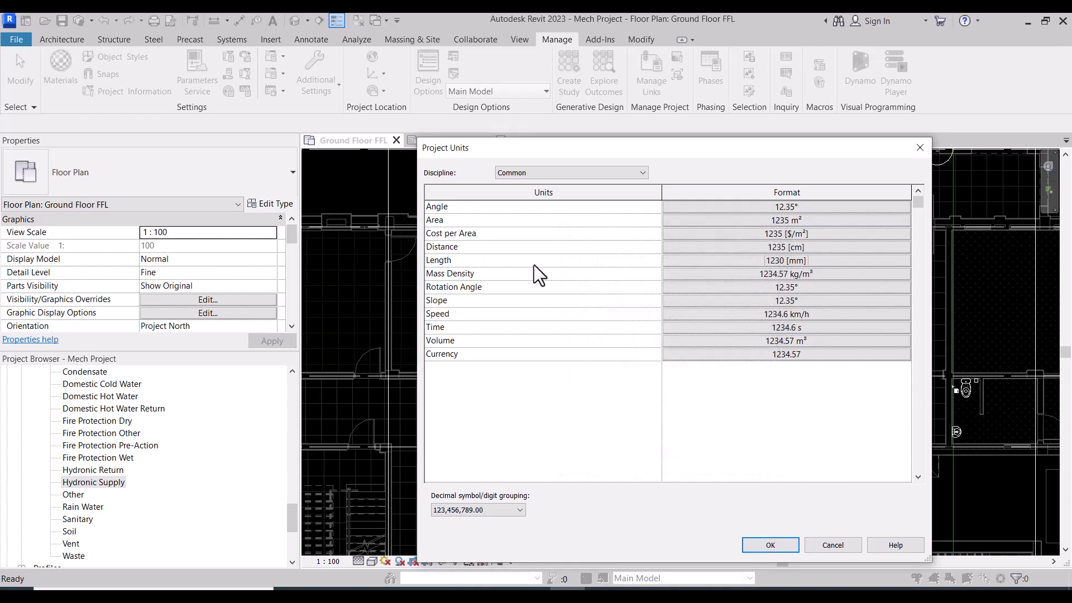
{"action": "left_click", "coordinate": [691, 246]}
Set Distance rounding to 'To the nearest 10' and review the Slope format unchanged.
{"action": "left_click", "coordinate": [614, 320]}
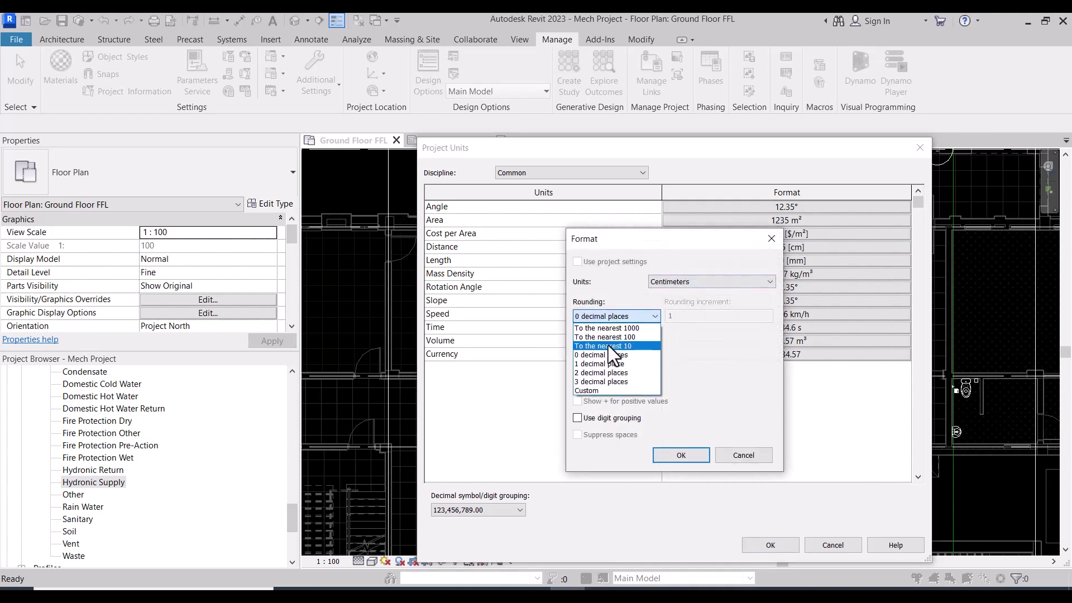
{"action": "left_click", "coordinate": [608, 345]}
{"action": "left_click", "coordinate": [681, 456]}
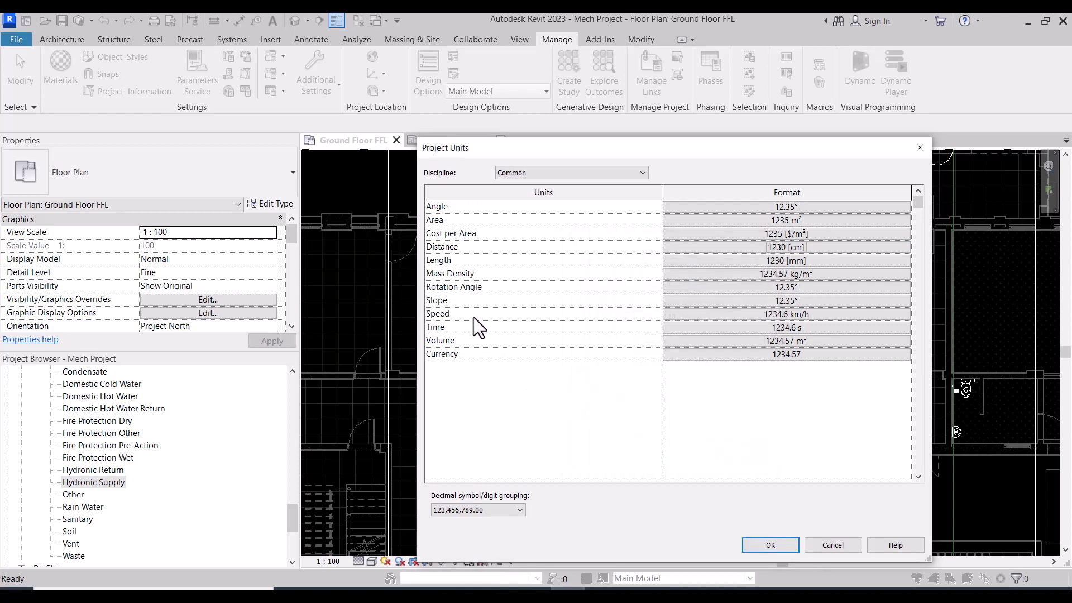
{"action": "left_click", "coordinate": [714, 302]}
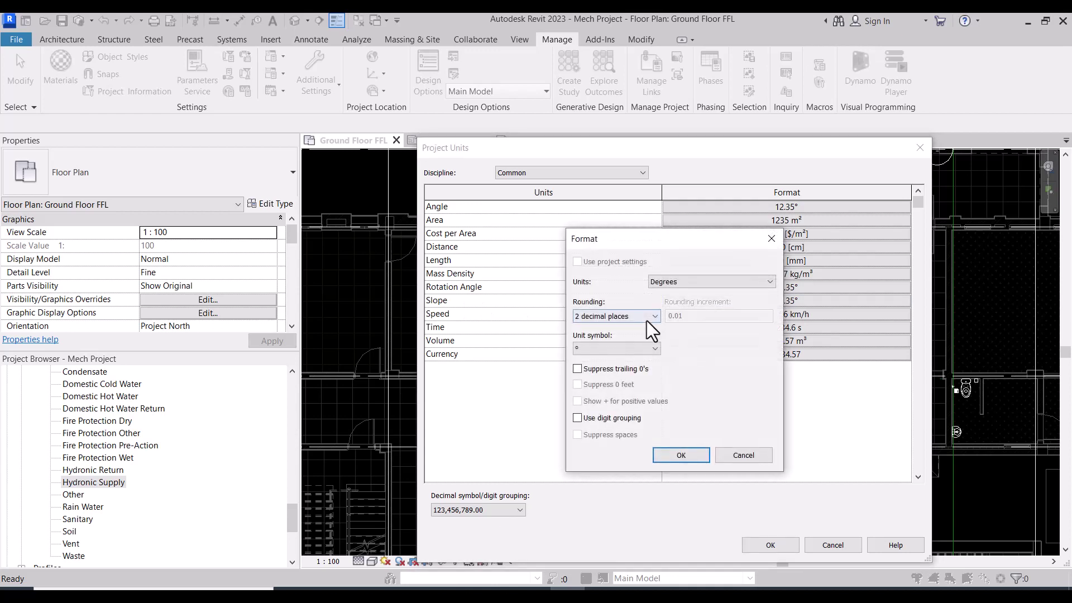
{"action": "left_click", "coordinate": [738, 454]}
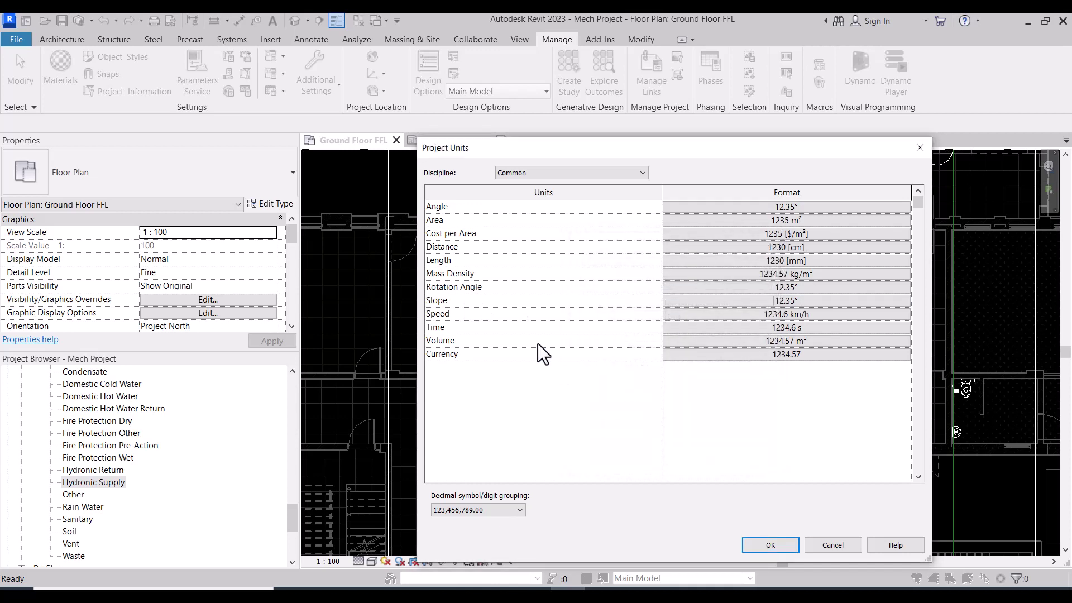
Review Piping Pipe Size and Flow formats unchanged, return to Common, and apply the units.
{"action": "left_click", "coordinate": [635, 171]}
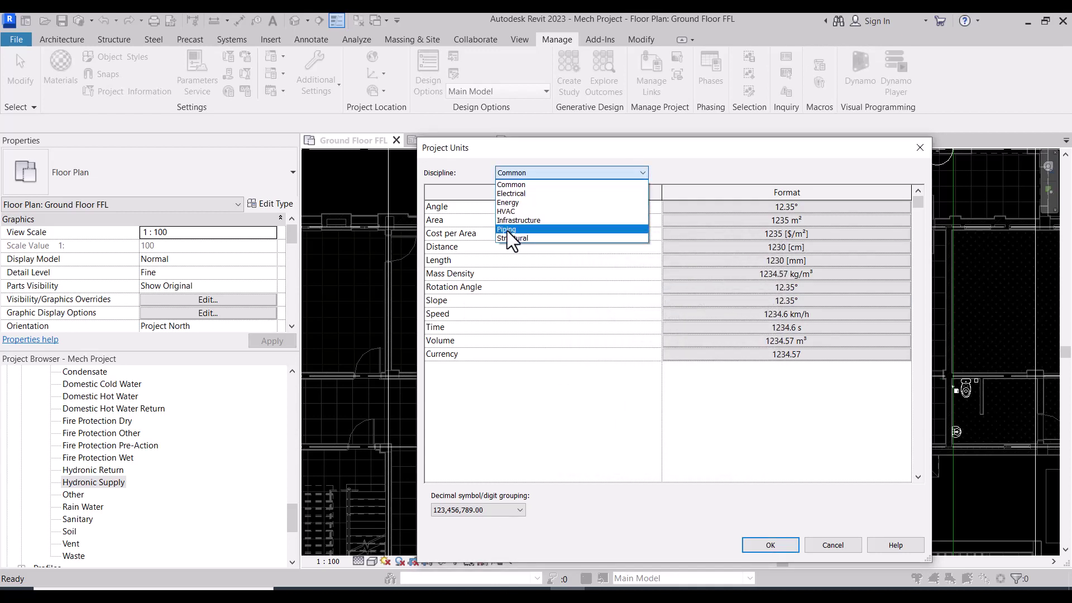
{"action": "left_click", "coordinate": [506, 230]}
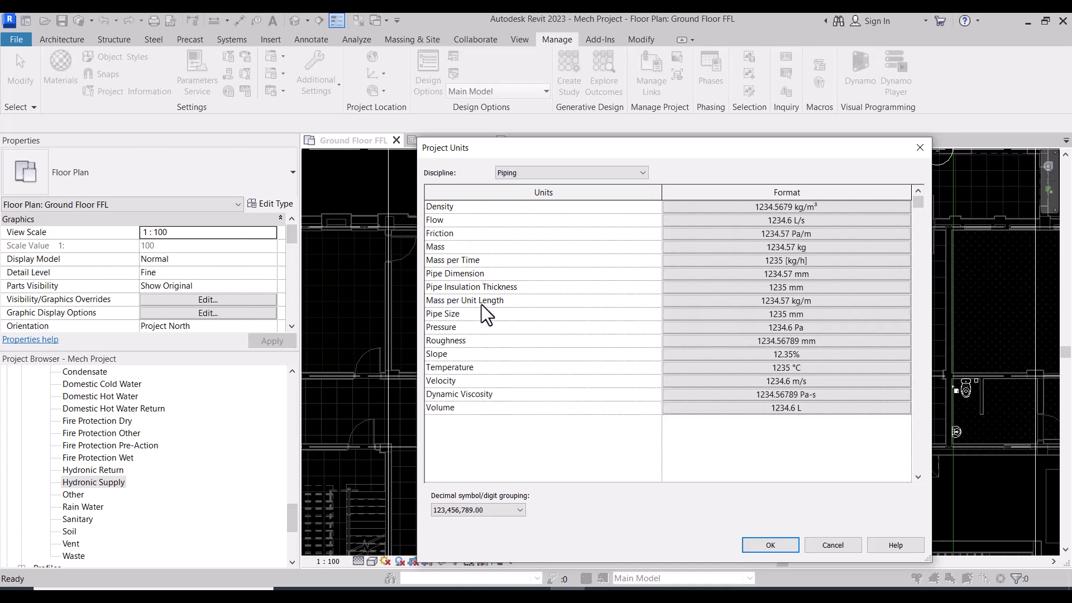
{"action": "left_click", "coordinate": [701, 314]}
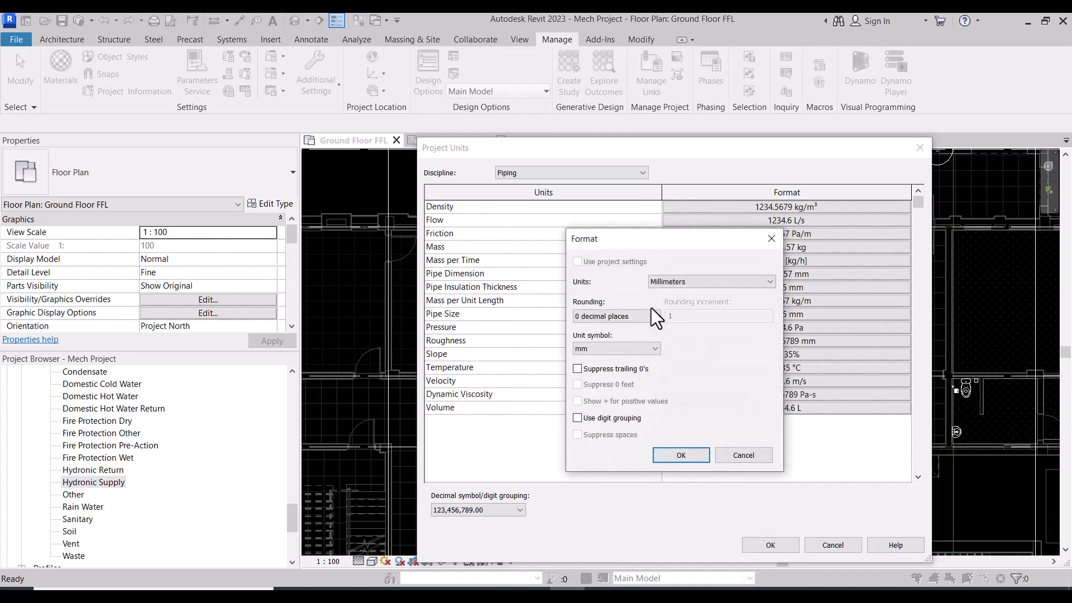
{"action": "left_click", "coordinate": [686, 455]}
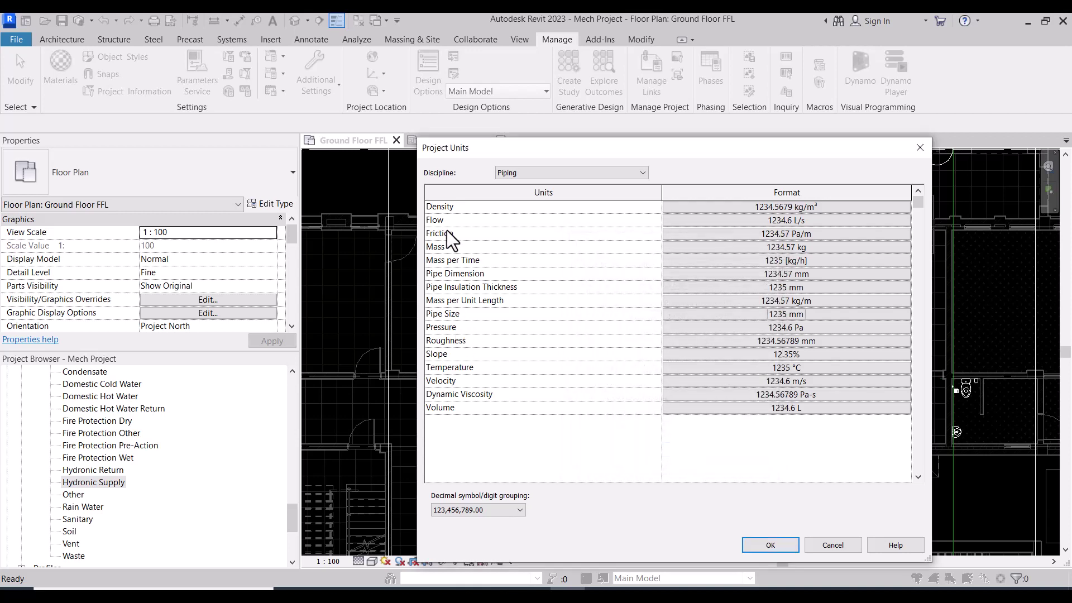
{"action": "left_click", "coordinate": [766, 219]}
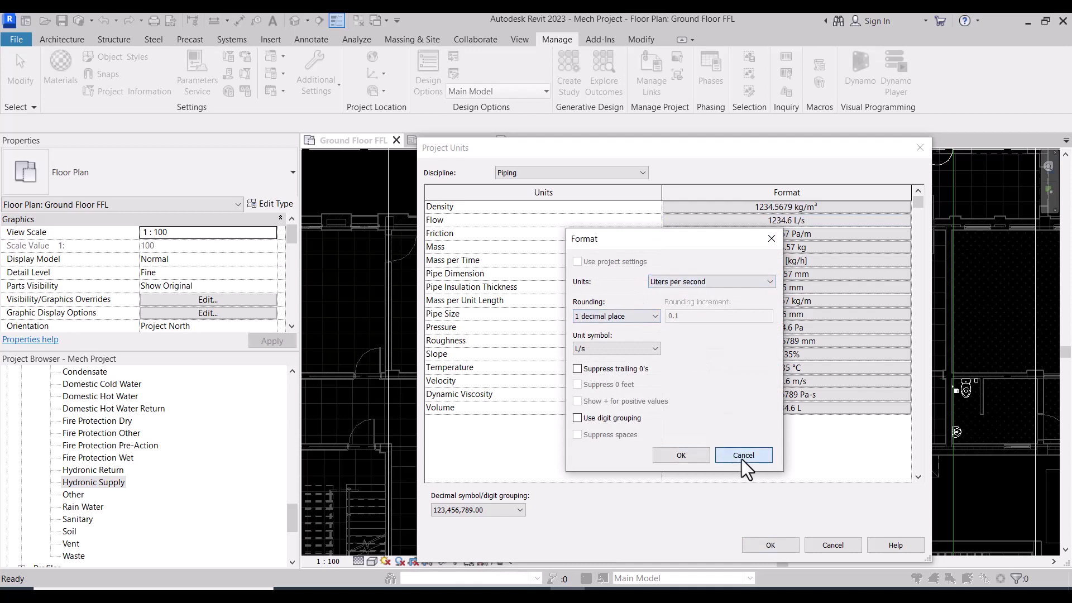
{"action": "left_click", "coordinate": [742, 457]}
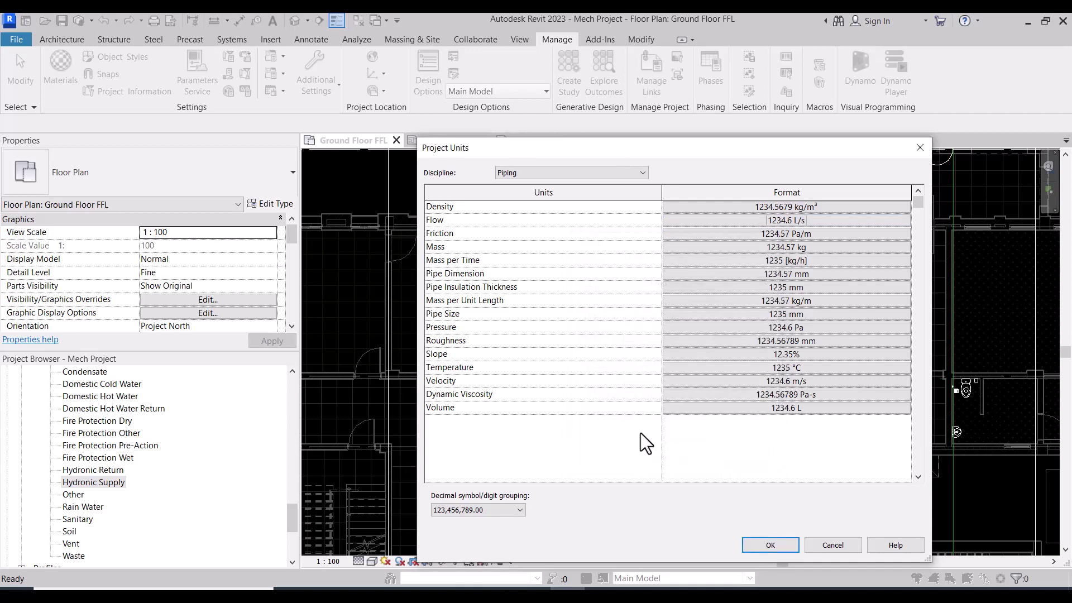
{"action": "left_click", "coordinate": [600, 169]}
{"action": "left_click", "coordinate": [514, 186]}
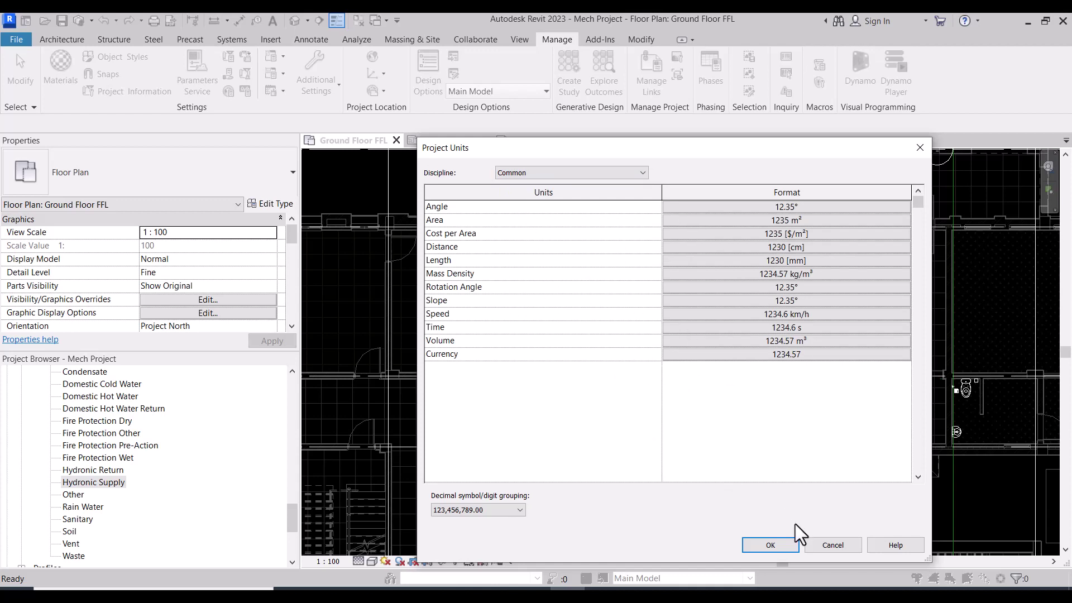
{"action": "left_click", "coordinate": [780, 545]}
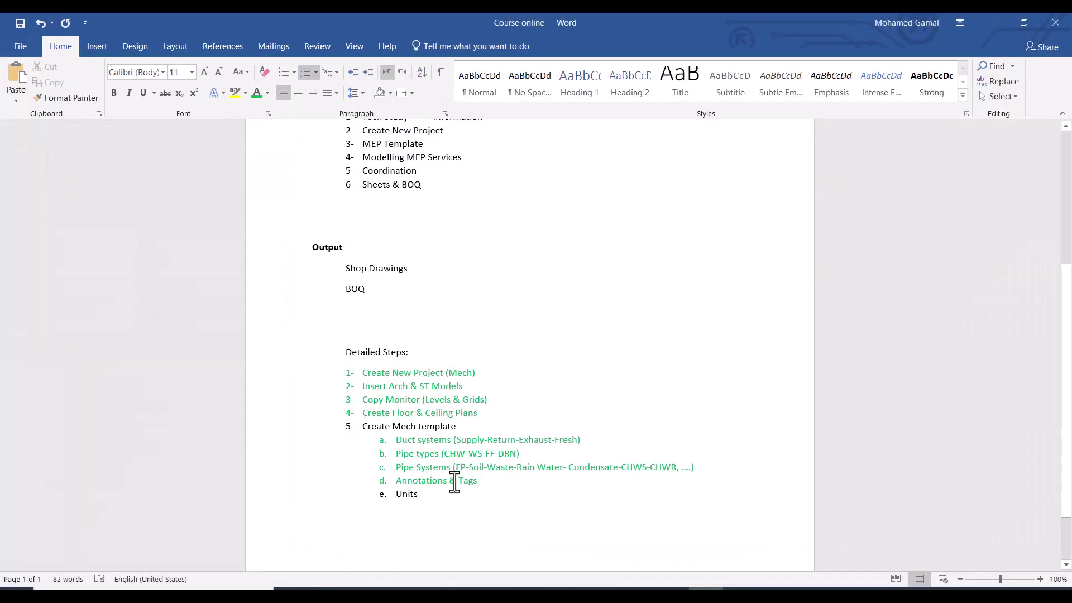
Colour the word 'Units' in item e green.
{"action": "left_click_drag", "start_coordinate": [419, 494], "coordinate": [383, 494]}
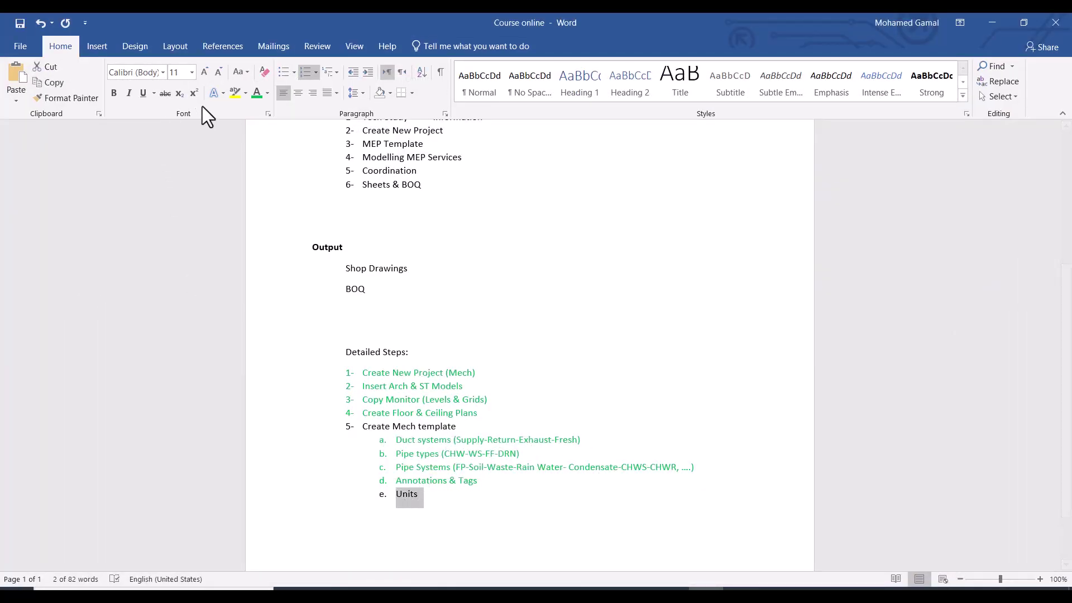
{"action": "left_click", "coordinate": [256, 93]}
{"action": "left_click", "coordinate": [455, 509]}
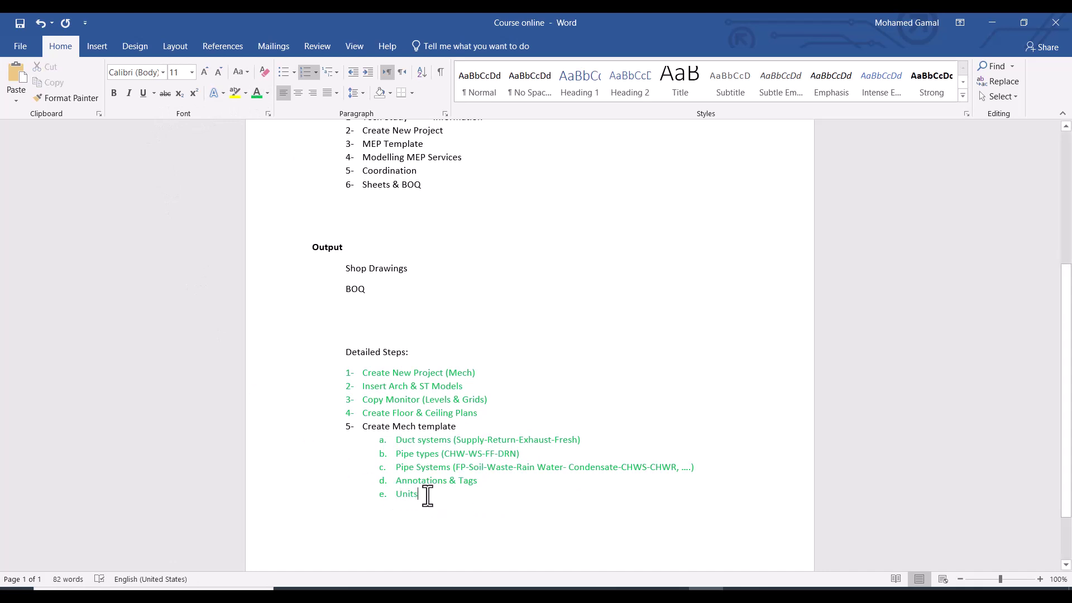
Check step 5 and its sub-items, then minimise Word to return to Revit.
{"action": "left_click_drag", "start_coordinate": [427, 496], "coordinate": [376, 433]}
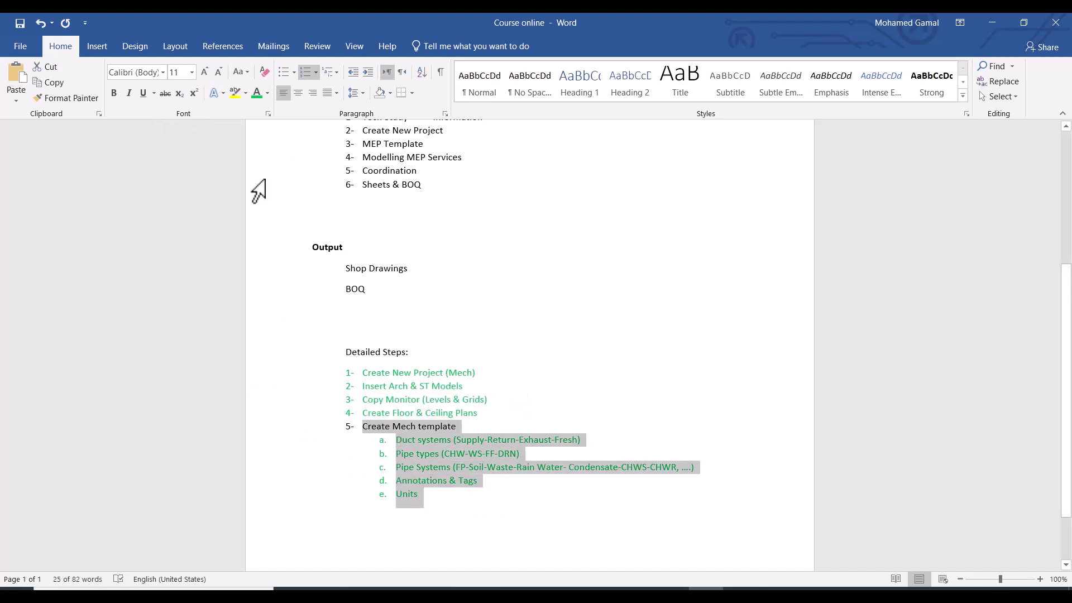
{"action": "scroll", "coordinate": [491, 402], "scroll_direction": "down", "scroll_amount": 2}
{"action": "left_click", "coordinate": [437, 422]}
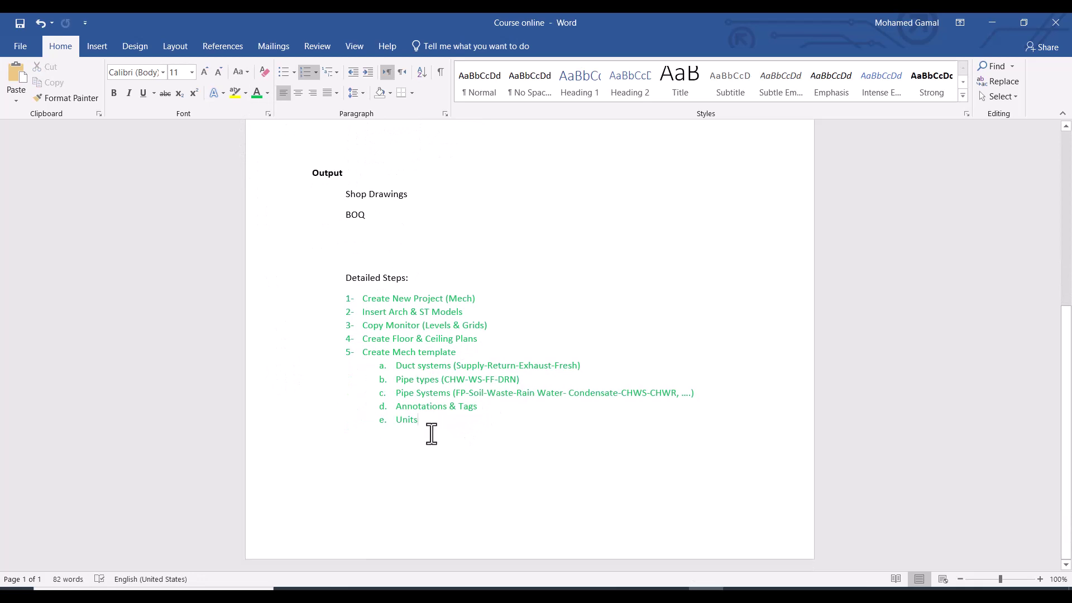
{"action": "left_click", "coordinate": [977, 32]}
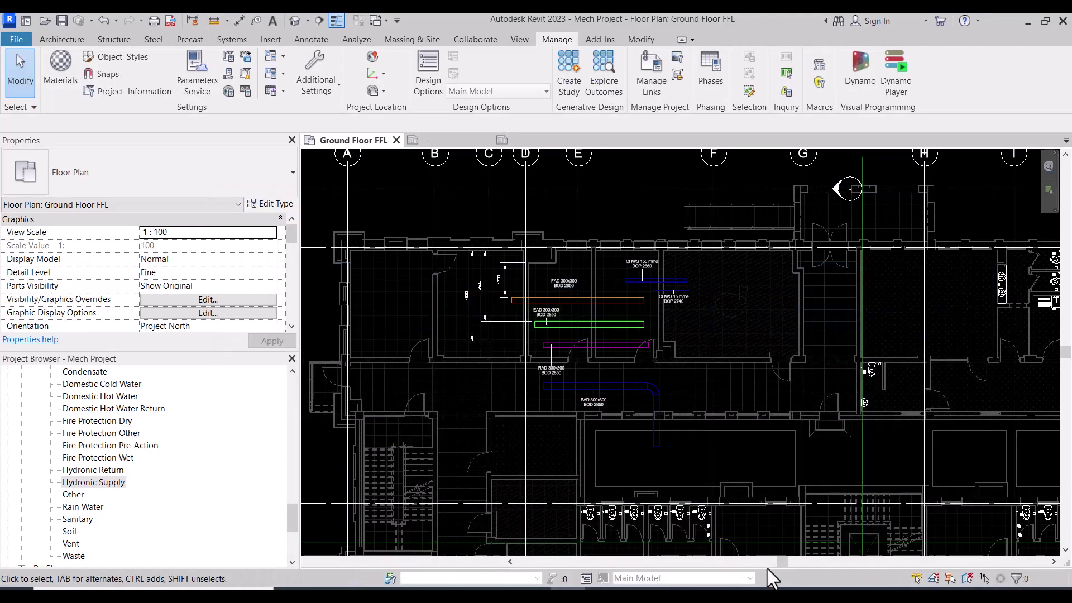